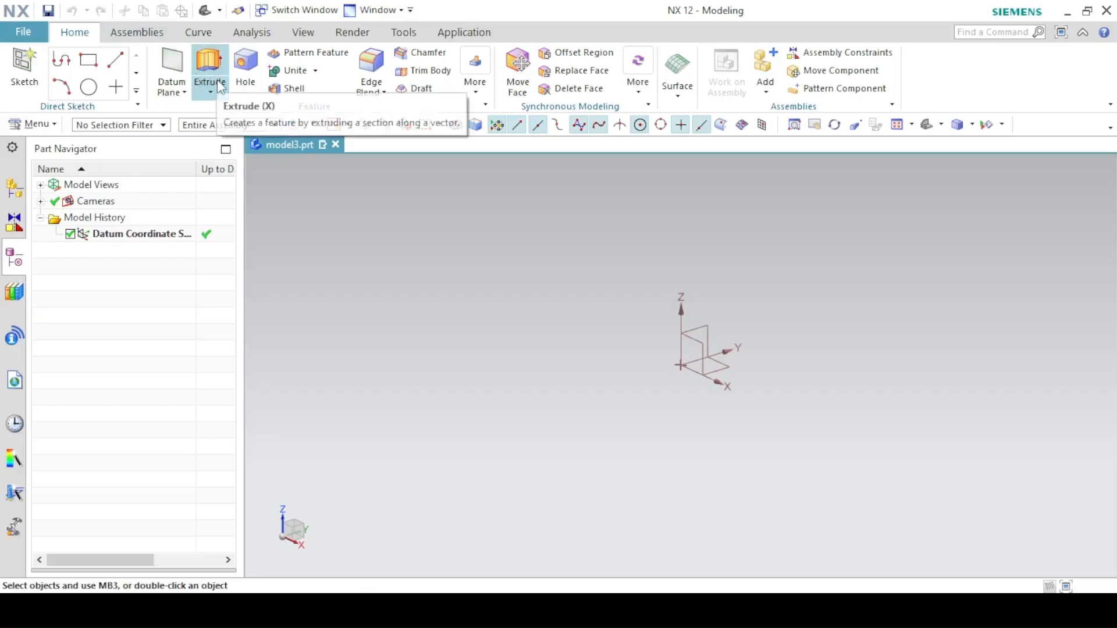
# - Start a Revolve and create its section sketch on the XZ datum plane
pyautogui.click(211, 89)
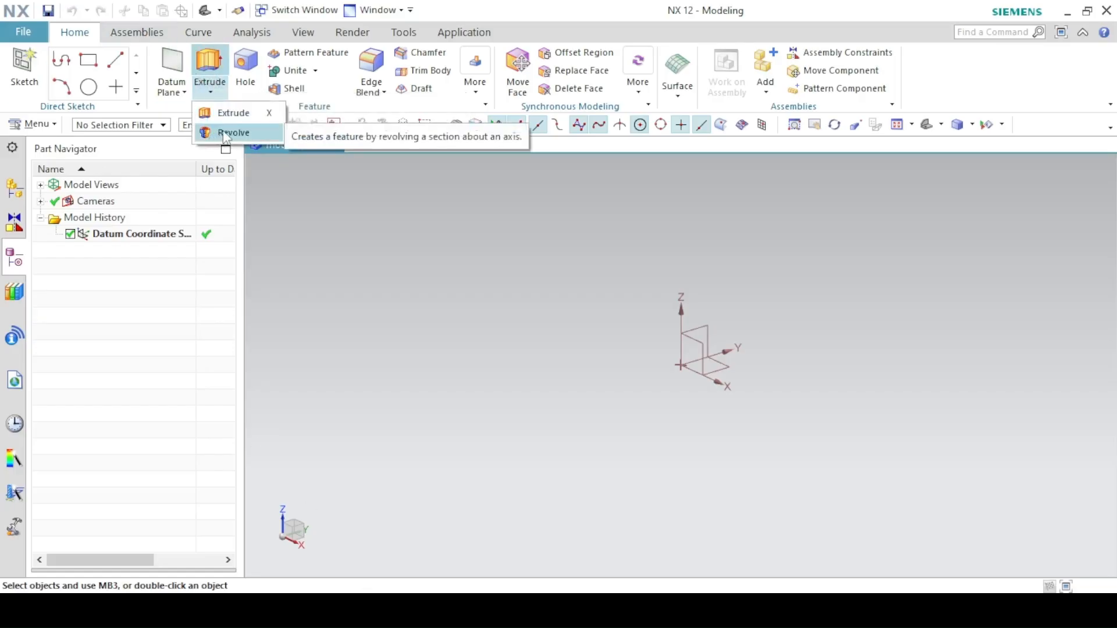
pyautogui.click(209, 89)
pyautogui.click(209, 90)
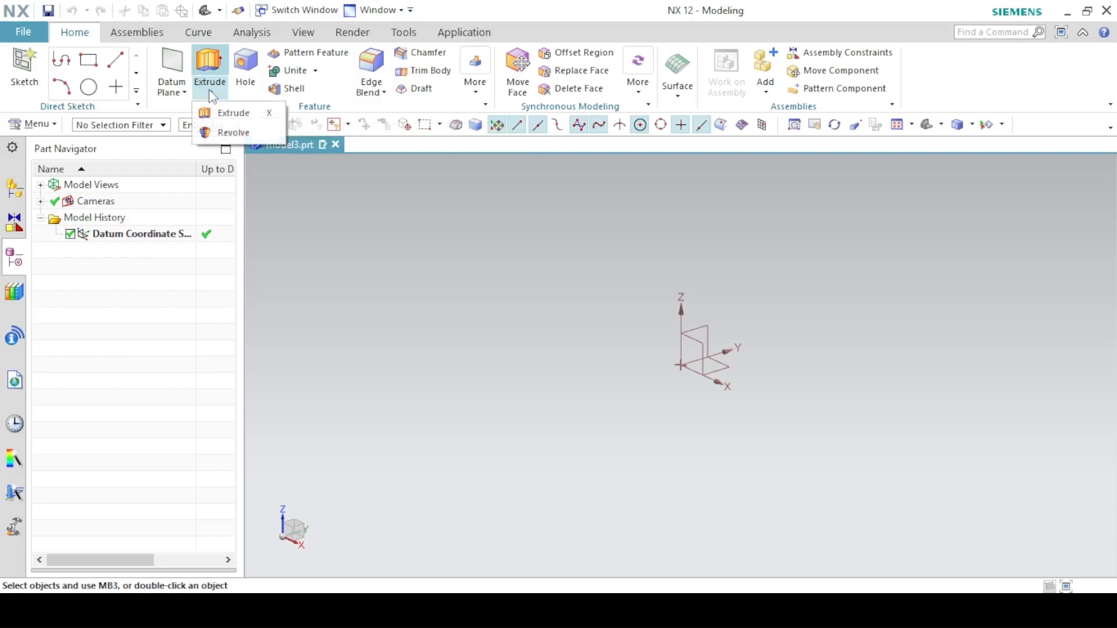
pyautogui.click(213, 131)
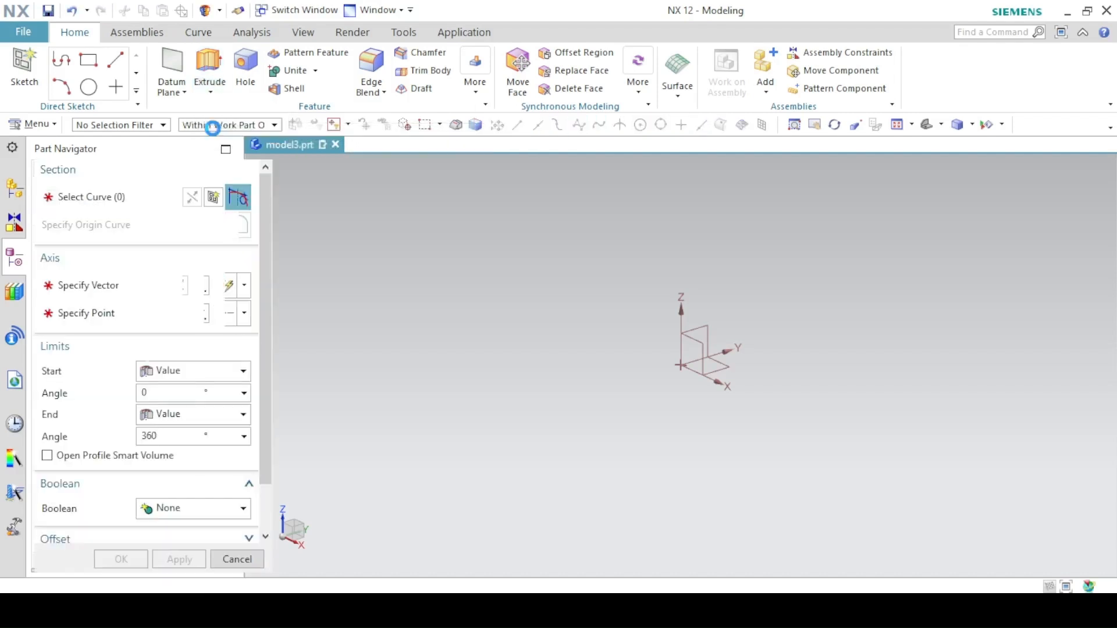
pyautogui.click(224, 214)
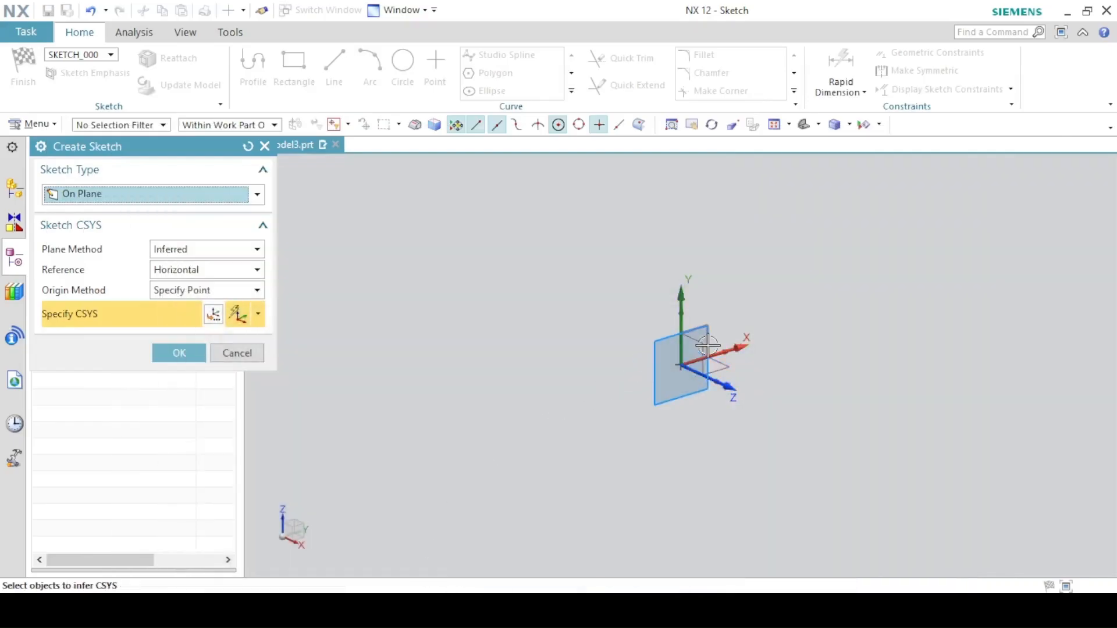
pyautogui.click(696, 356)
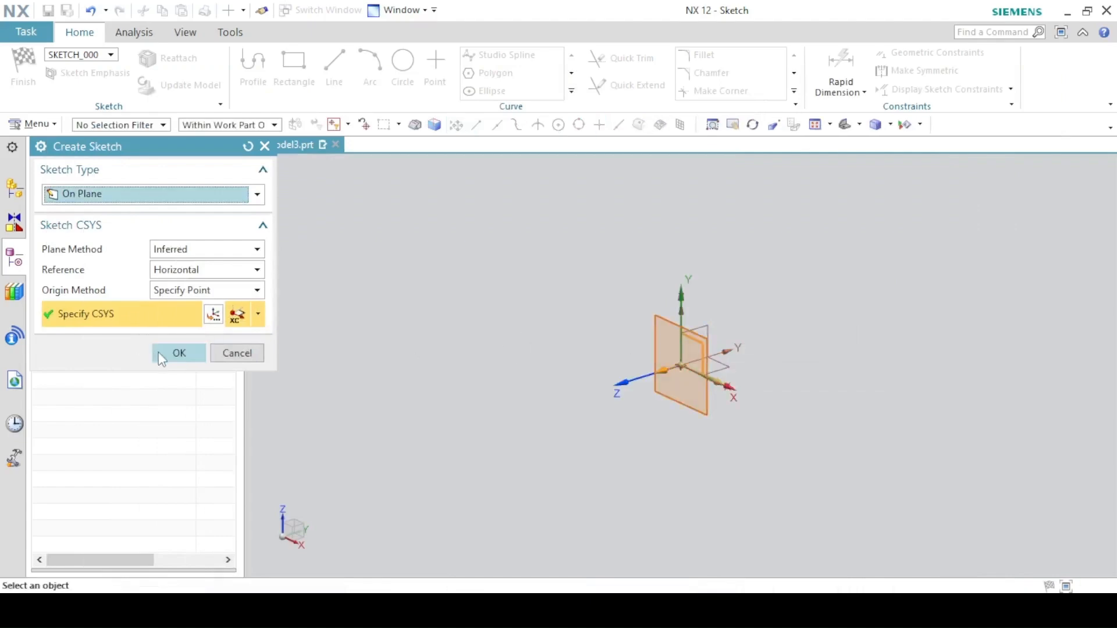
pyautogui.click(175, 353)
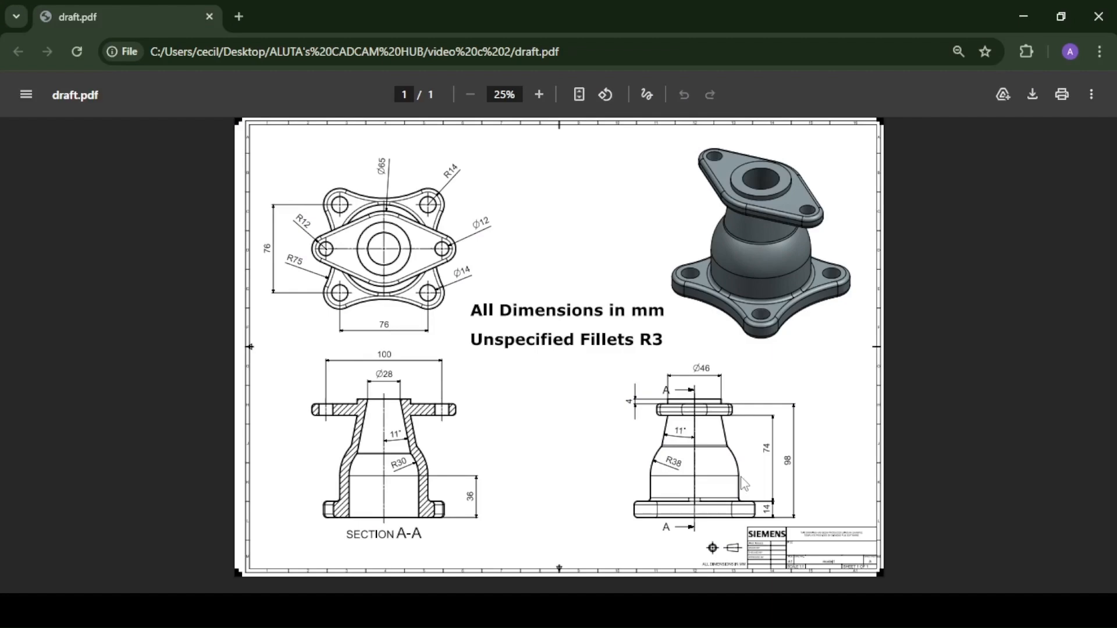
# - Sketch a vertical line about 56 mm tall right of the origin, followed by a tangent arc of about R34
pyautogui.keyDown('ctrl'); pyautogui.scroll(1, 744, 483); pyautogui.keyUp('ctrl')
pyautogui.keyDown('ctrl'); pyautogui.scroll(1, 744, 483); pyautogui.keyUp('ctrl')
pyautogui.scroll(-7, 744, 483)
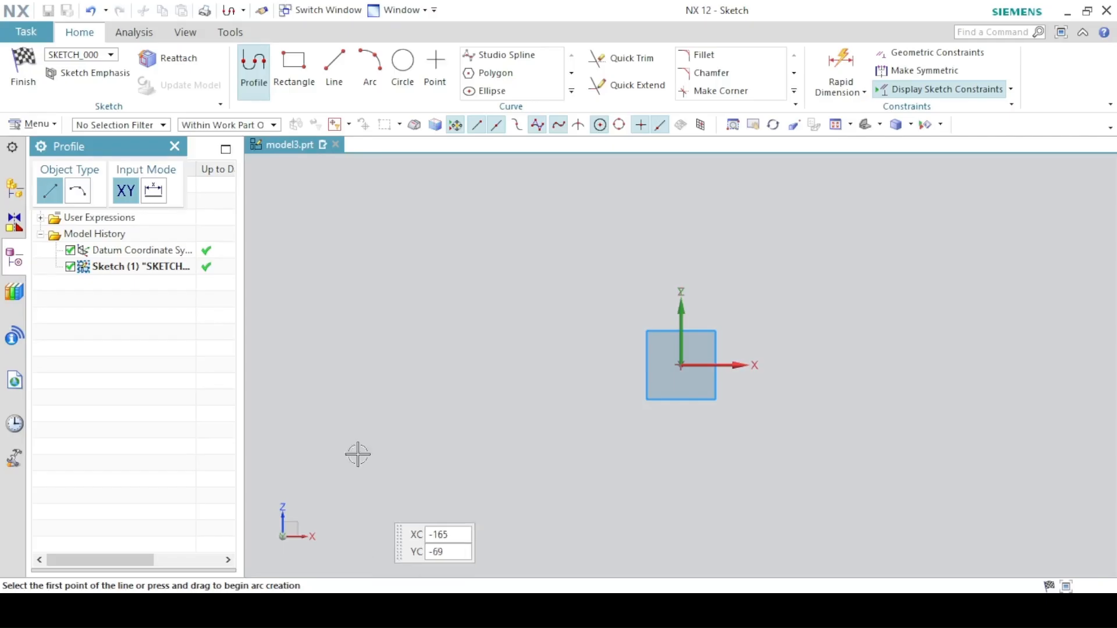
pyautogui.click(831, 398)
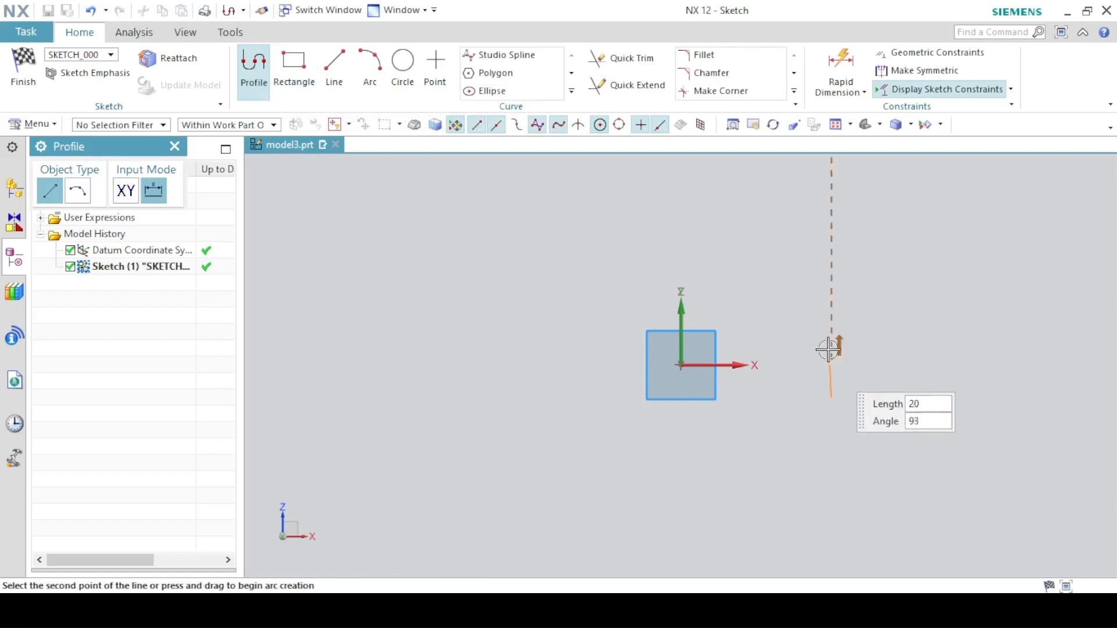
pyautogui.click(831, 291)
pyautogui.click(77, 190)
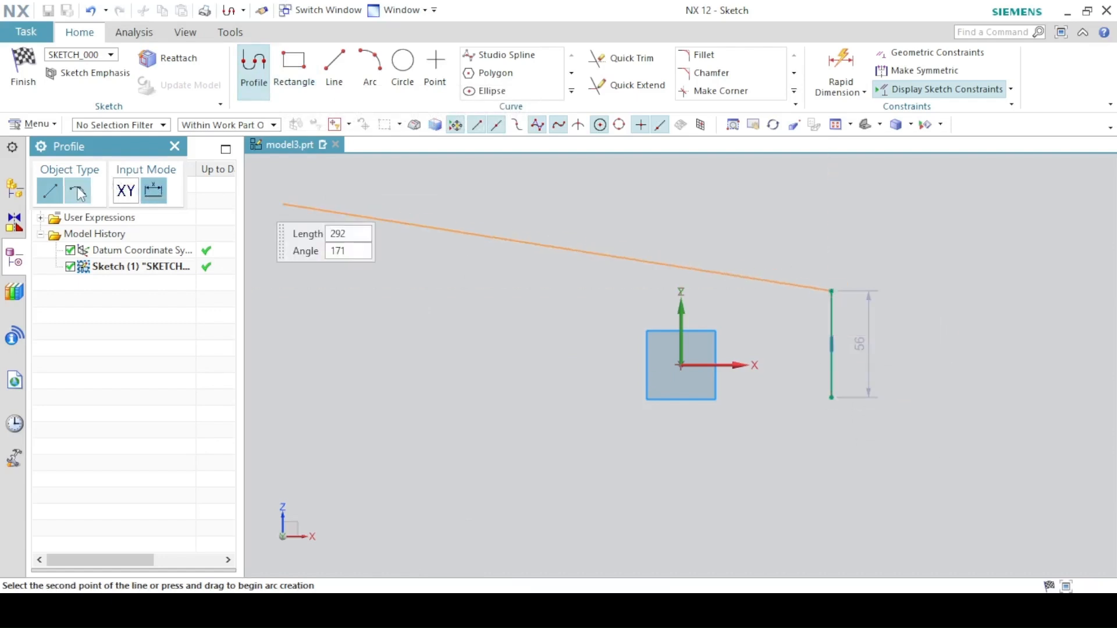
pyautogui.click(787, 230)
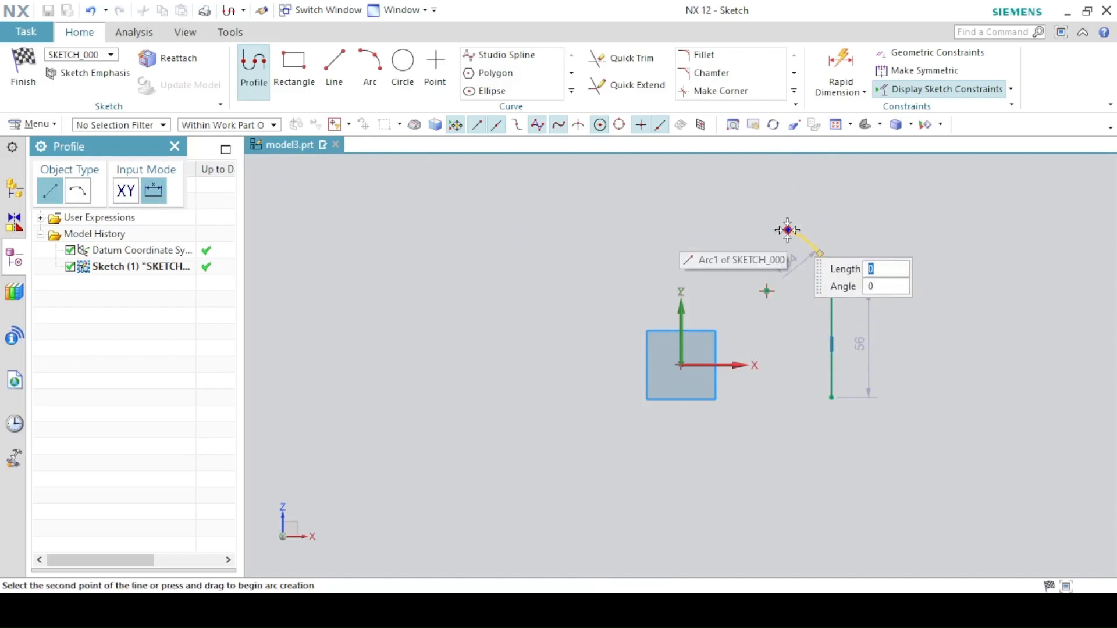
# - Continue the profile with a line about 82 mm long rising up-left from the arc's end, then exit the Profile tool
pyautogui.press('Escape')
pyautogui.keyDown('shift'); pyautogui.moveTo(806, 249); pyautogui.dragTo(811, 390, button='middle'); pyautogui.keyUp('shift')
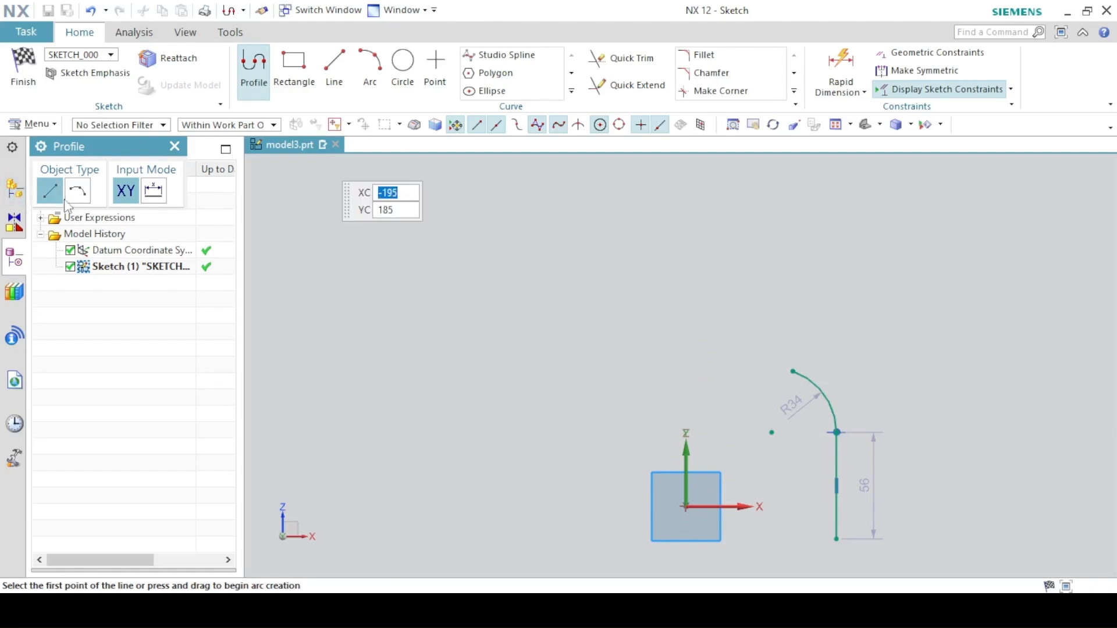
pyautogui.click(792, 371)
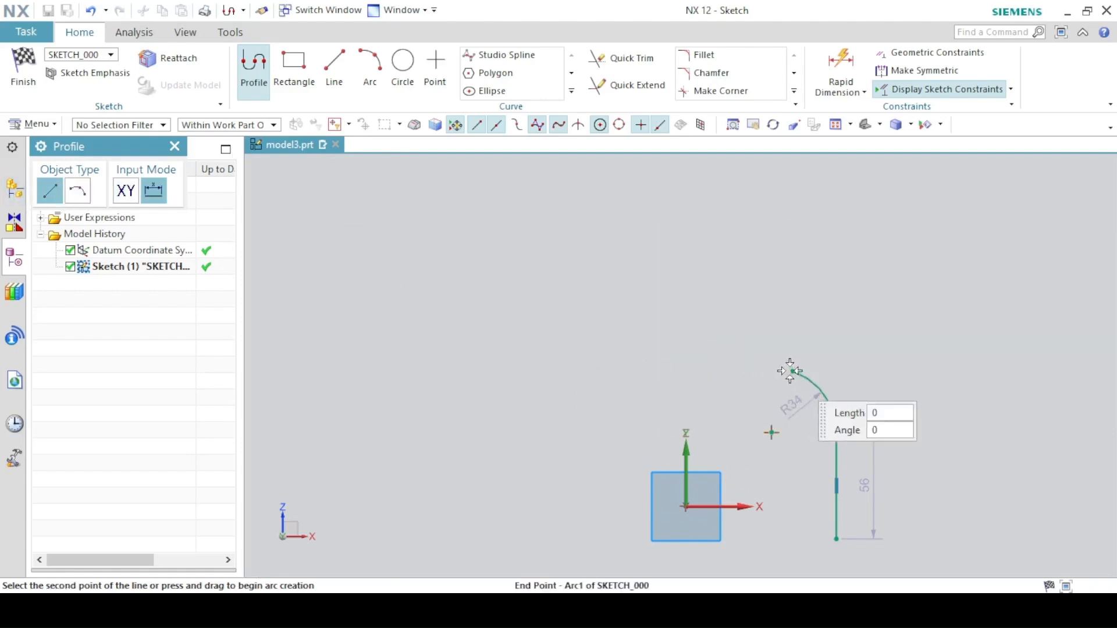
pyautogui.click(758, 219)
pyautogui.click(269, 79)
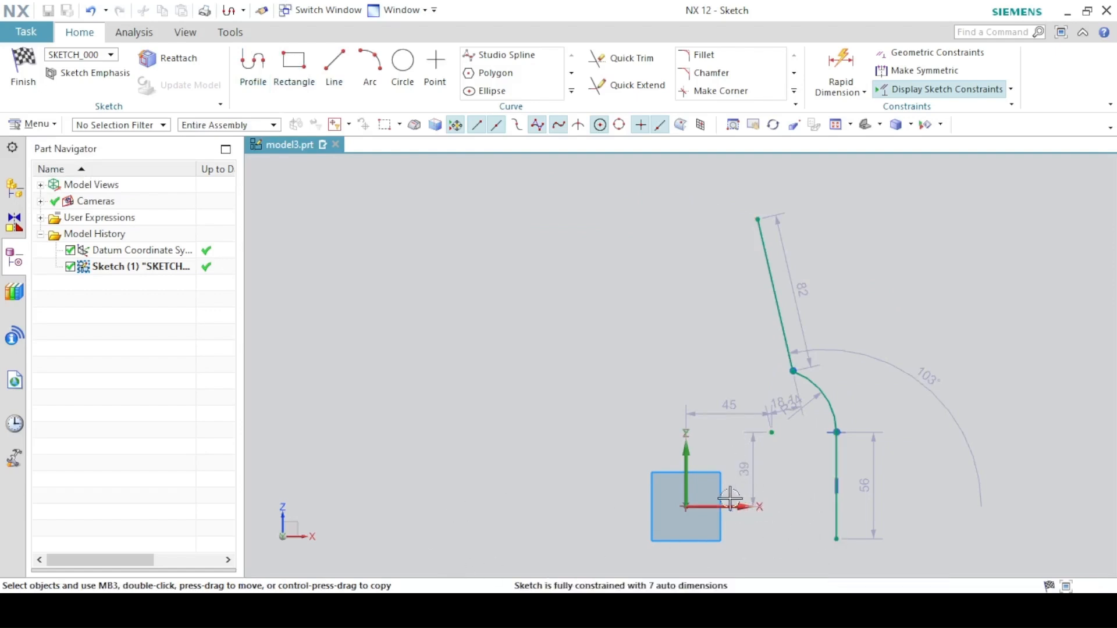
# - Constrain the vertical line's lower endpoint onto the horizontal sketch axis
pyautogui.click(836, 539)
pyautogui.click(743, 506)
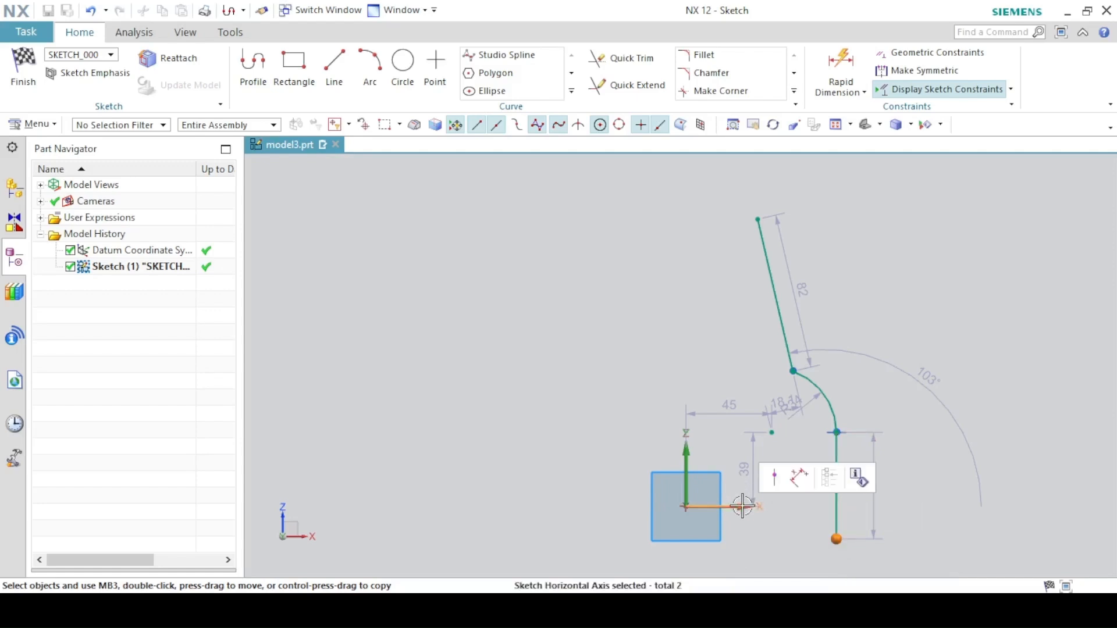
pyautogui.click(774, 477)
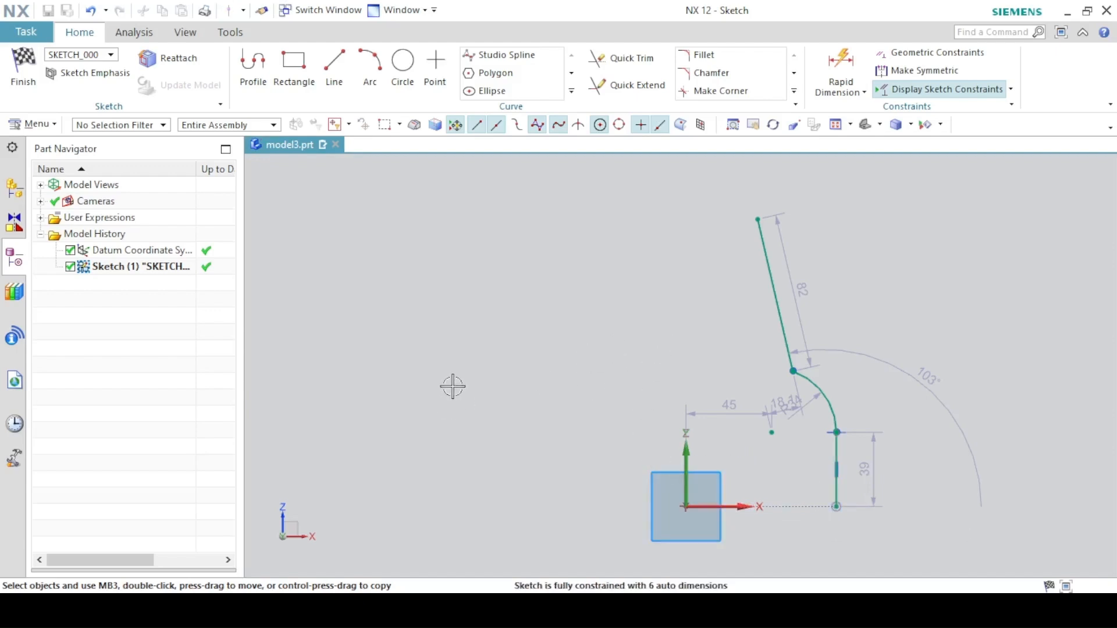
pyautogui.click(442, 611)
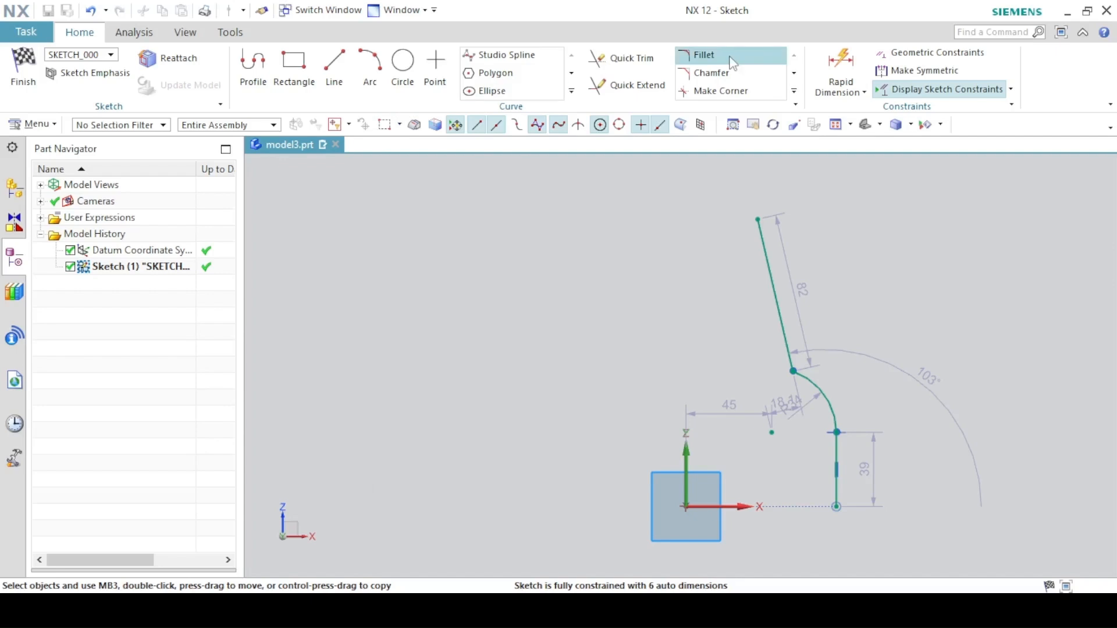
# - Set the vertical line's height dimension to 36 mm
pyautogui.doubleClick(871, 469)
pyautogui.write('36')
pyautogui.press('Return')
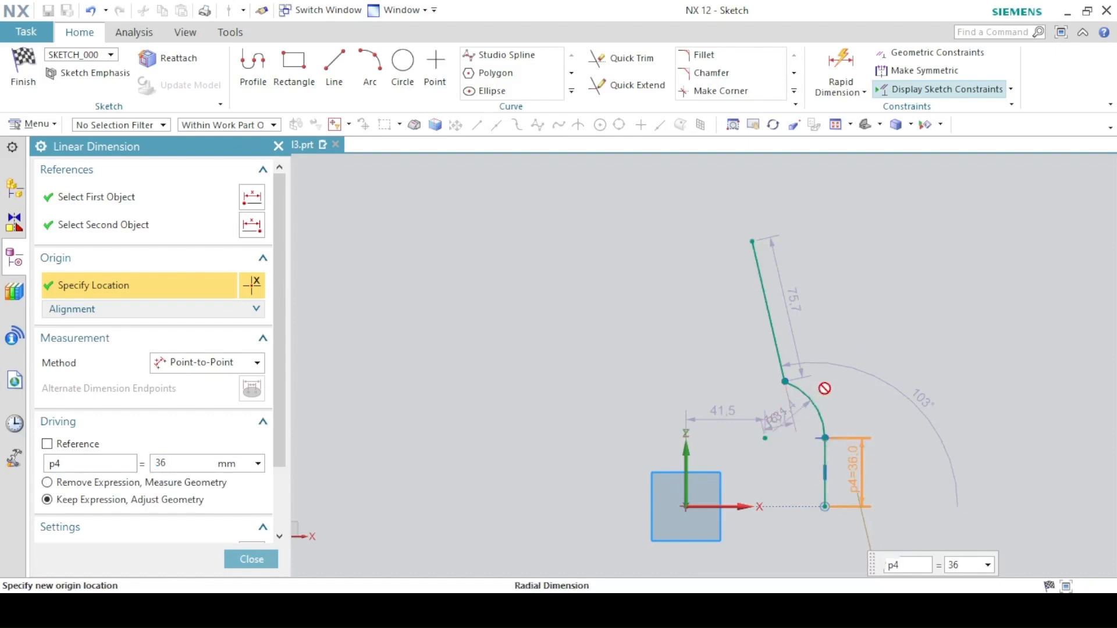
# - Set the arc's radius to 30 mm and reposition its dimension label
pyautogui.doubleClick(799, 401)
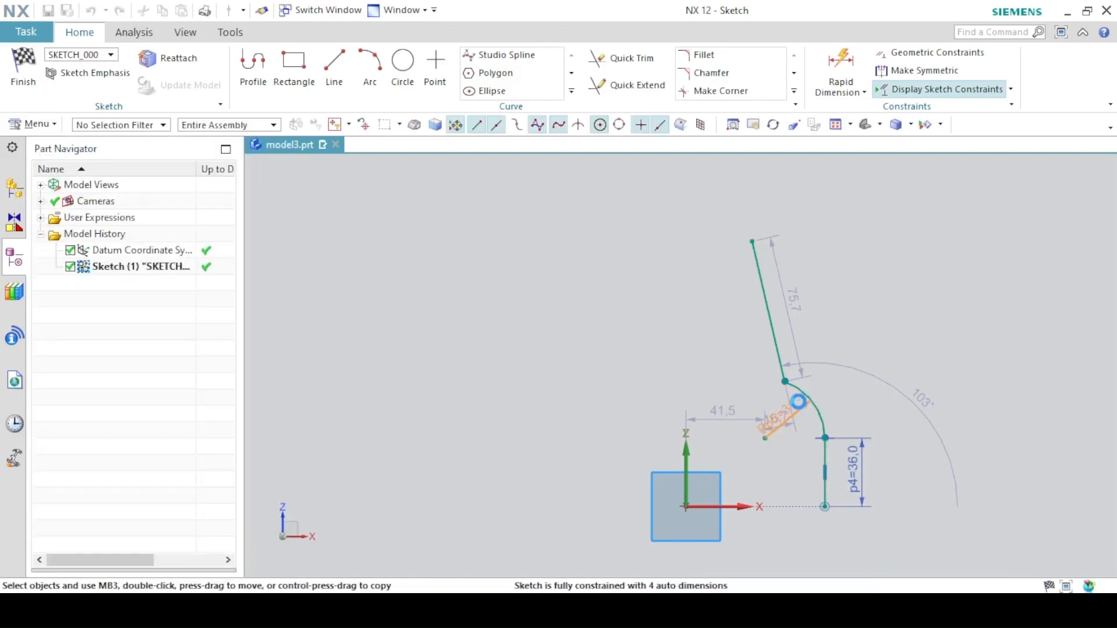
pyautogui.write('30')
pyautogui.press('Return')
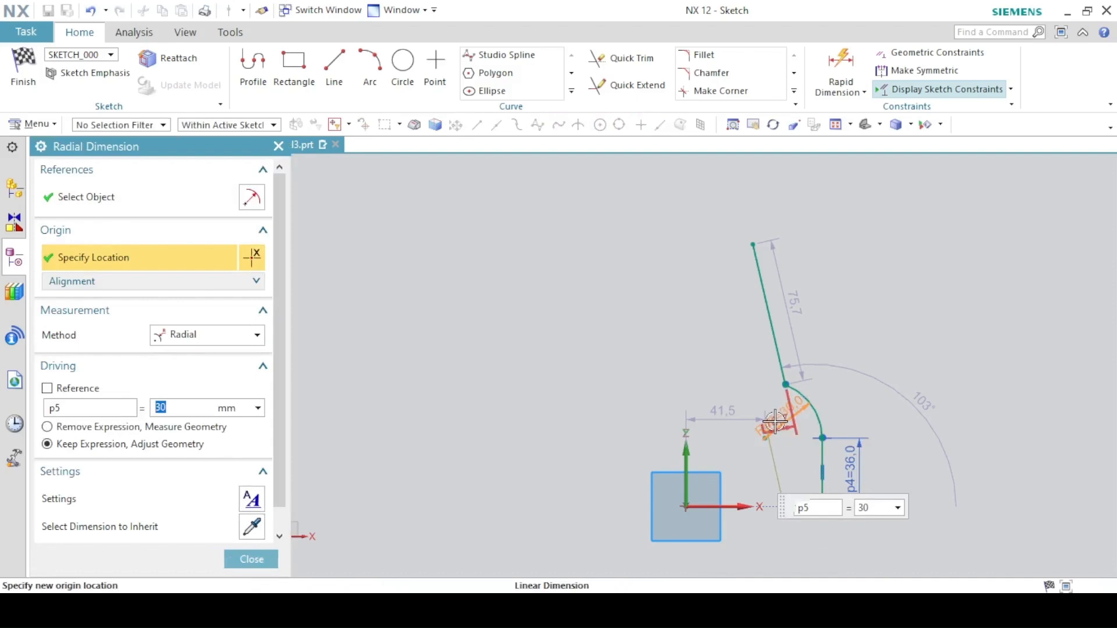
pyautogui.click(261, 558)
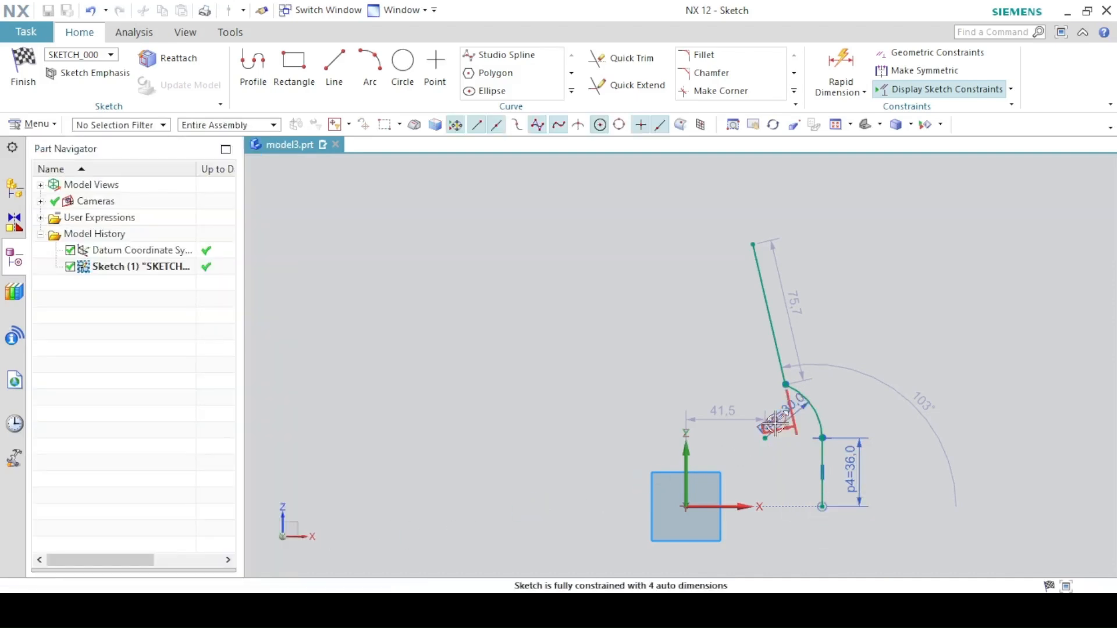
pyautogui.moveTo(813, 409)
pyautogui.mouseDown()
pyautogui.moveTo(783, 436)
pyautogui.moveTo(710, 392)
pyautogui.moveTo(768, 407)
pyautogui.moveTo(842, 377)
pyautogui.mouseUp()
# - Add an angular dimension of 11° between the slanted line and the vertical sketch axis
pyautogui.click(827, 91)
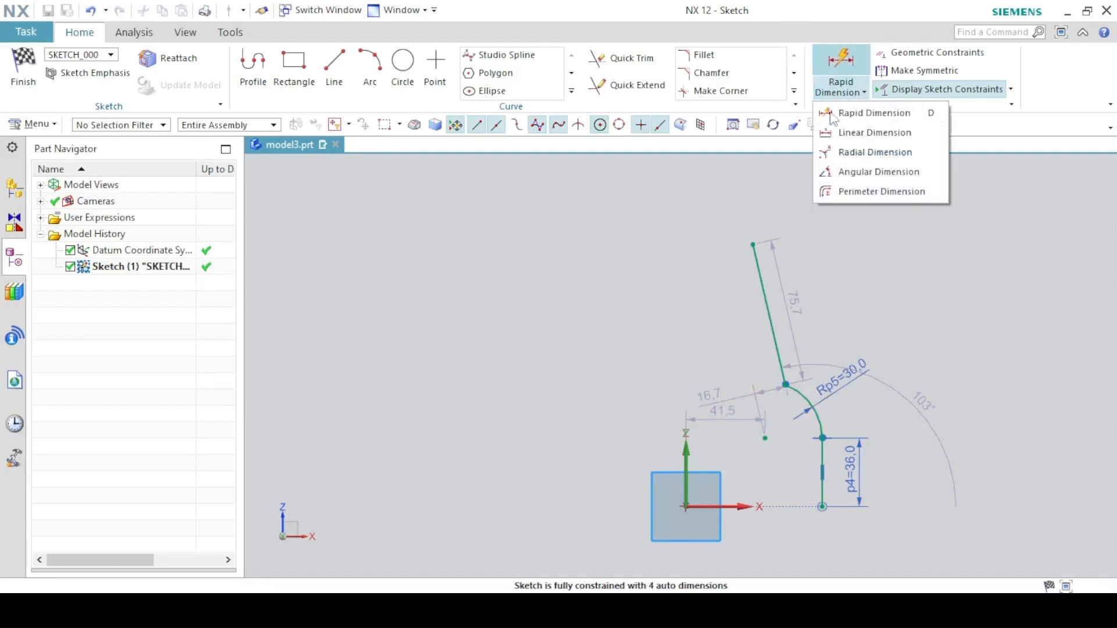
pyautogui.click(833, 171)
pyautogui.click(772, 330)
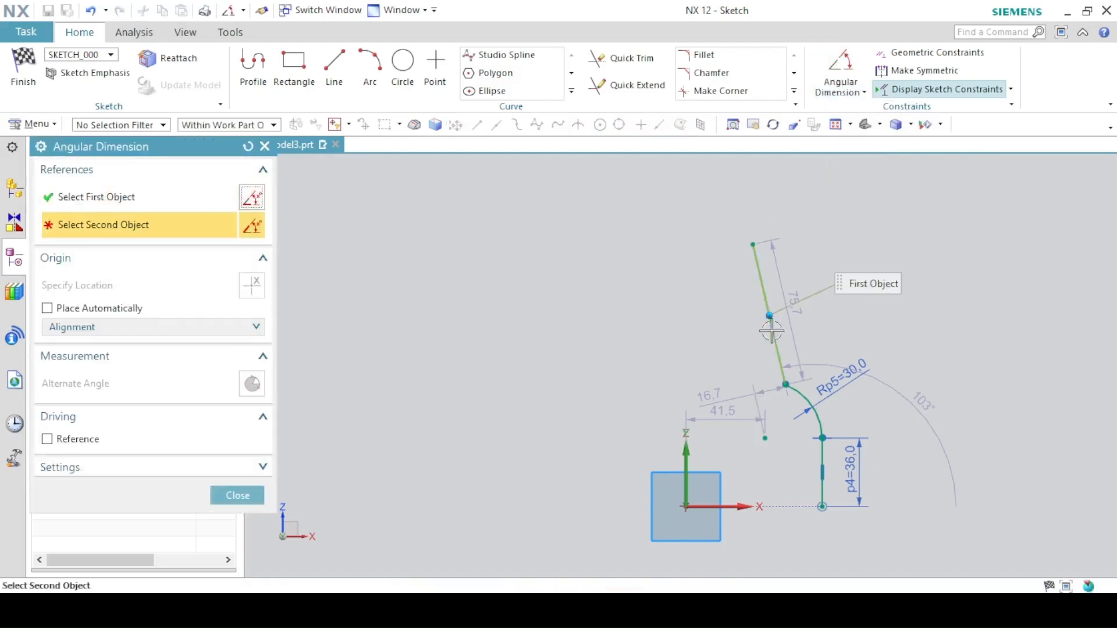
pyautogui.click(687, 453)
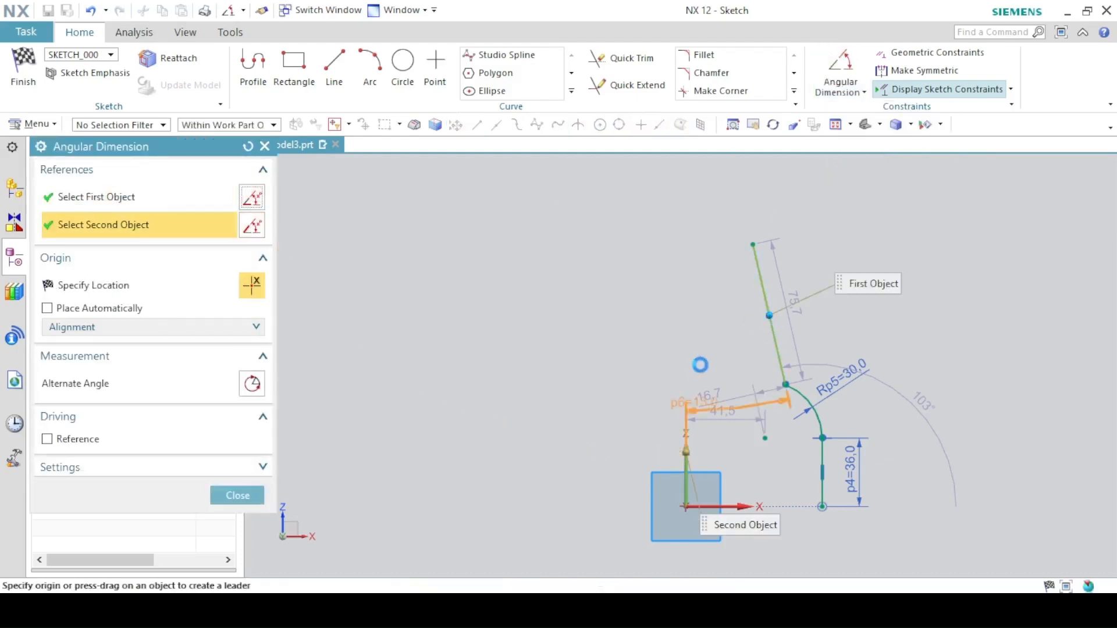
pyautogui.click(735, 330)
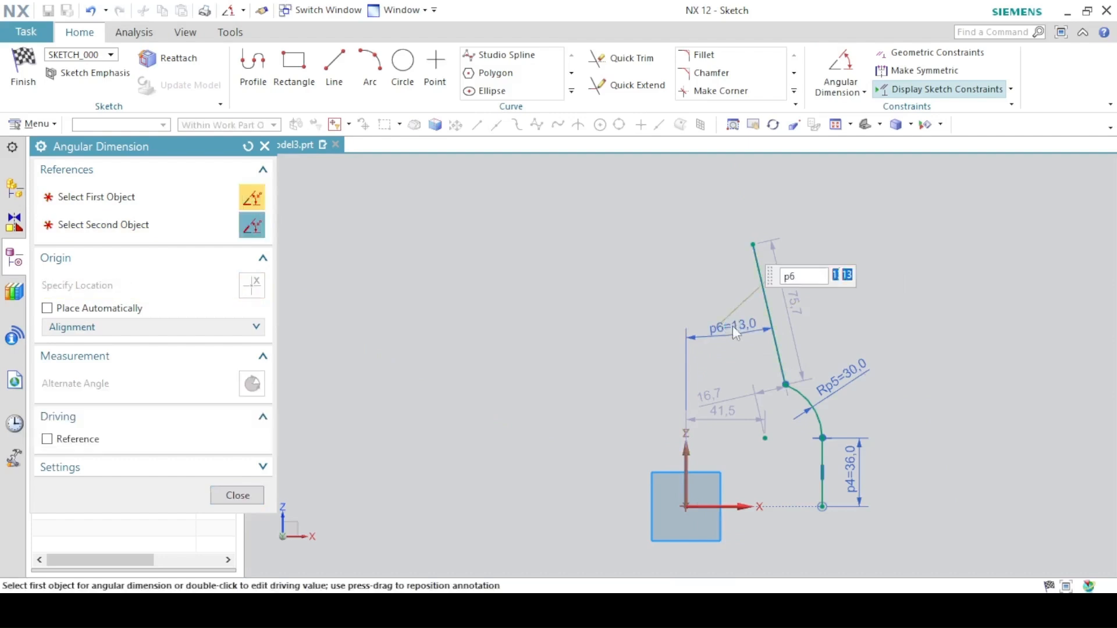
pyautogui.write('11')
pyautogui.press('Return')
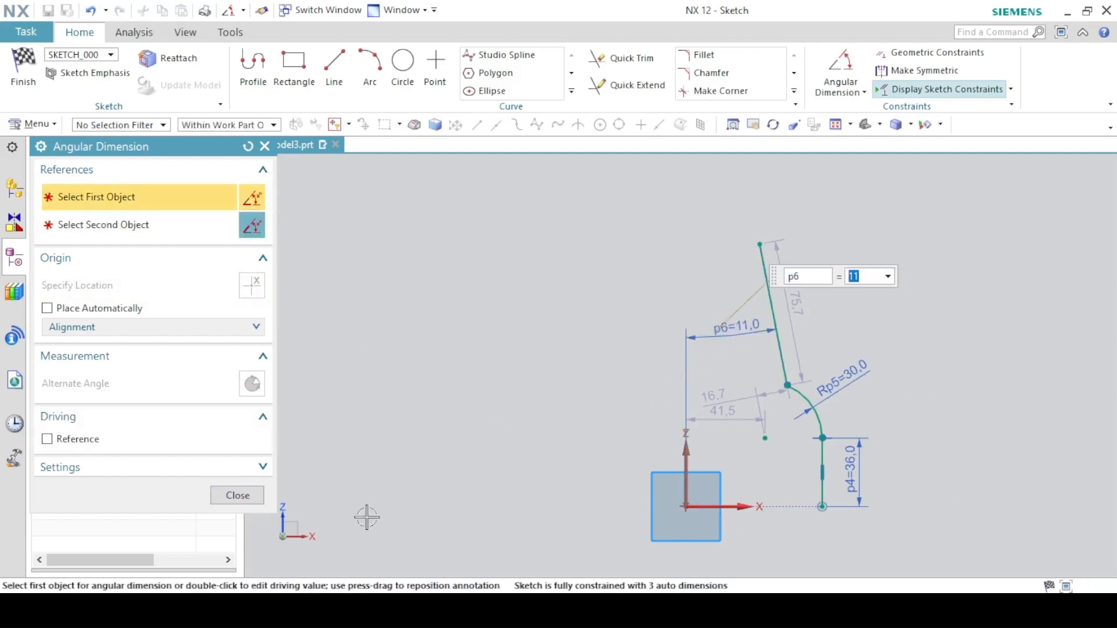
pyautogui.click(232, 499)
# - Constrain the arc's centre point onto the vertical sketch axis
pyautogui.hotkey('alt', 'Tab')
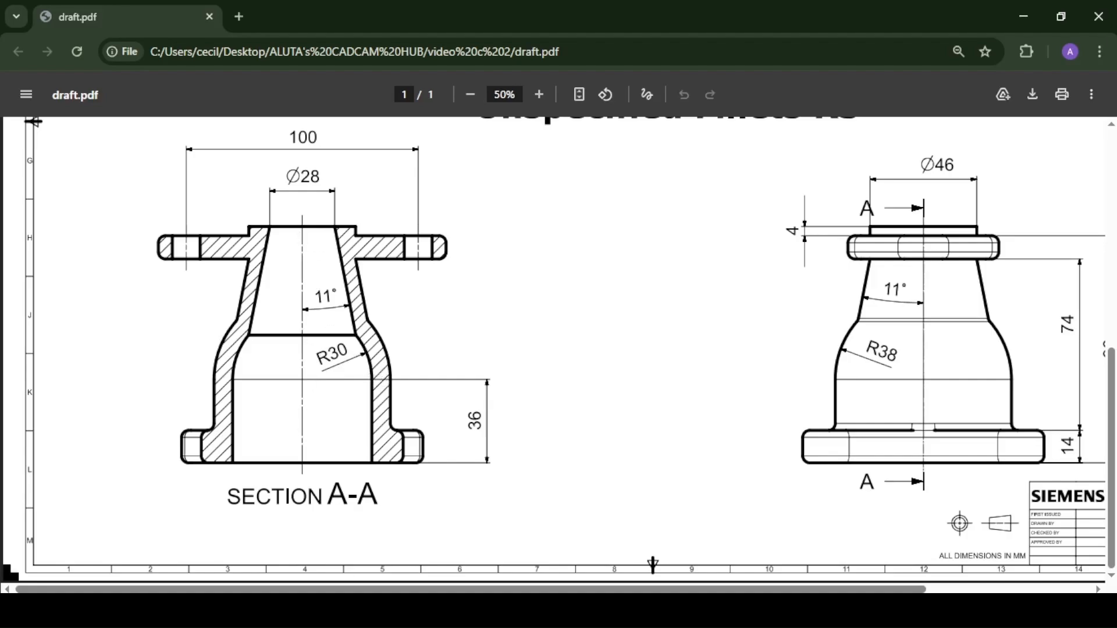
pyautogui.hotkey('alt', 'Tab')
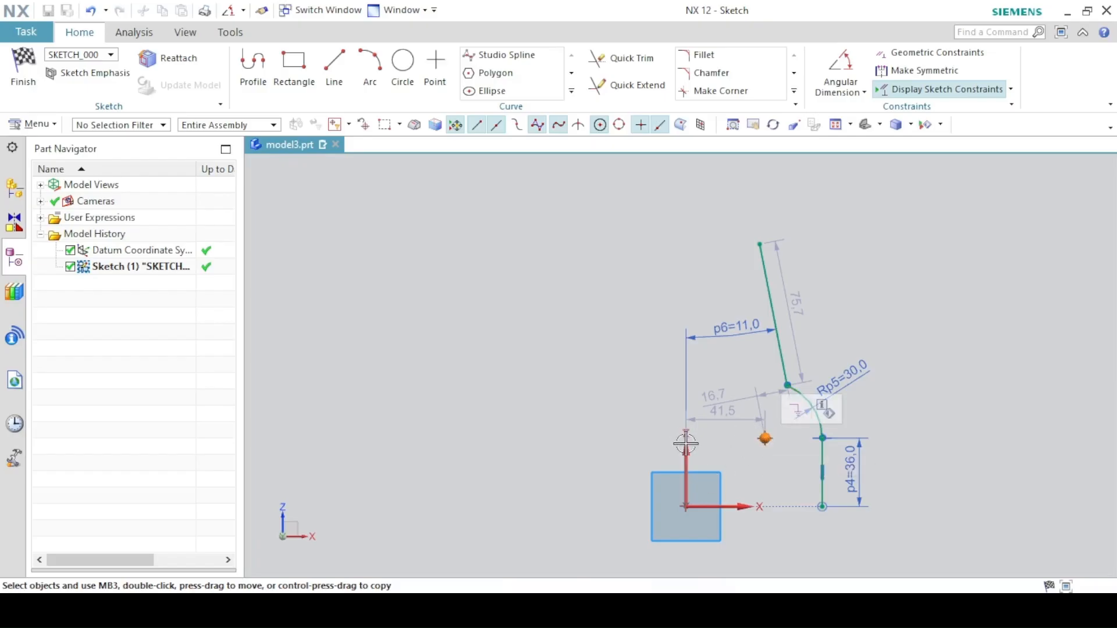
pyautogui.click(686, 448)
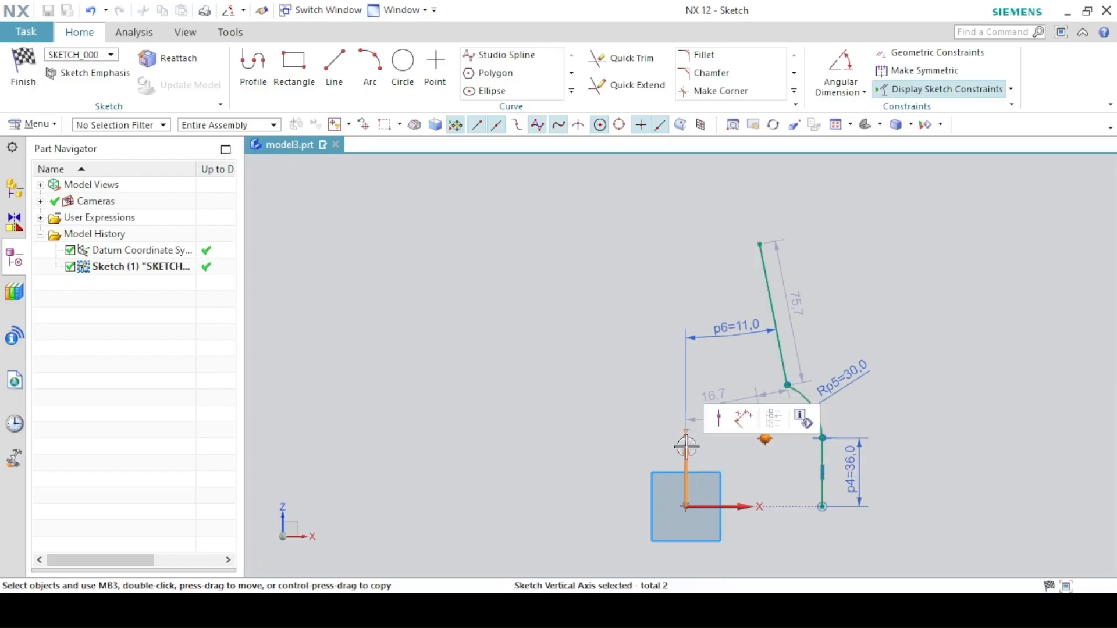
pyautogui.click(719, 419)
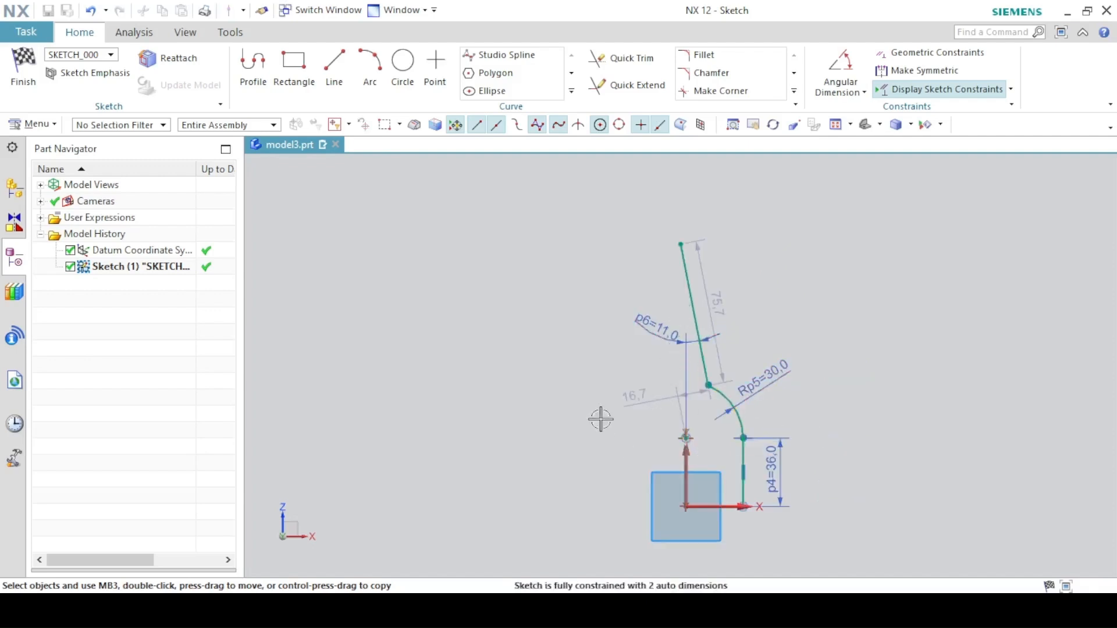
pyautogui.hotkey('alt', 'Tab')
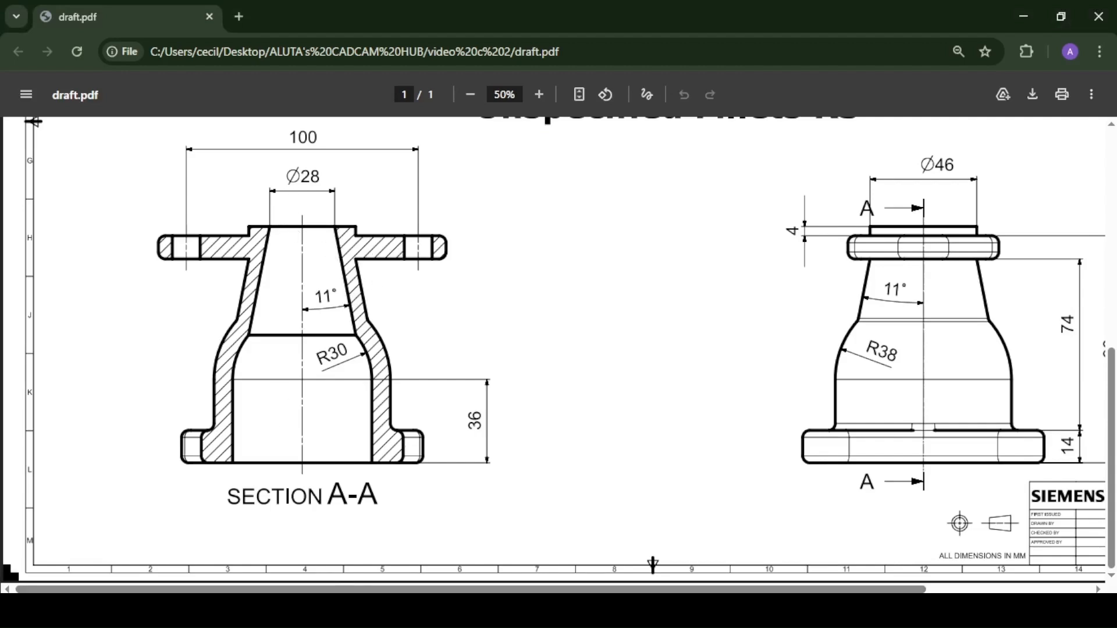
pyautogui.hotkey('alt', 'Tab')
pyautogui.click(840, 90)
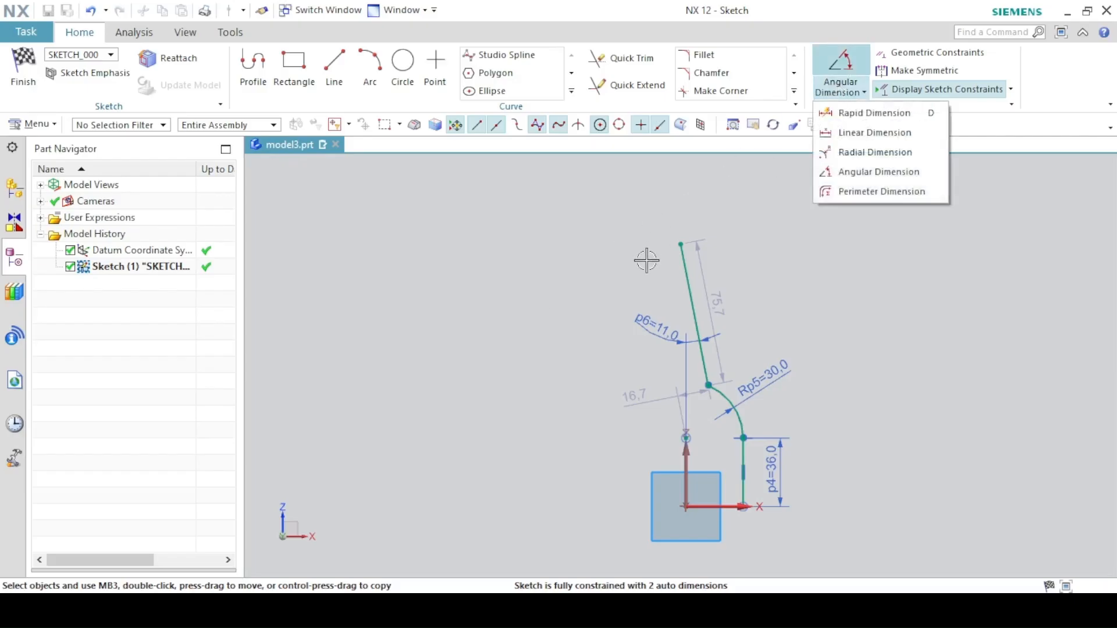
pyautogui.click(838, 133)
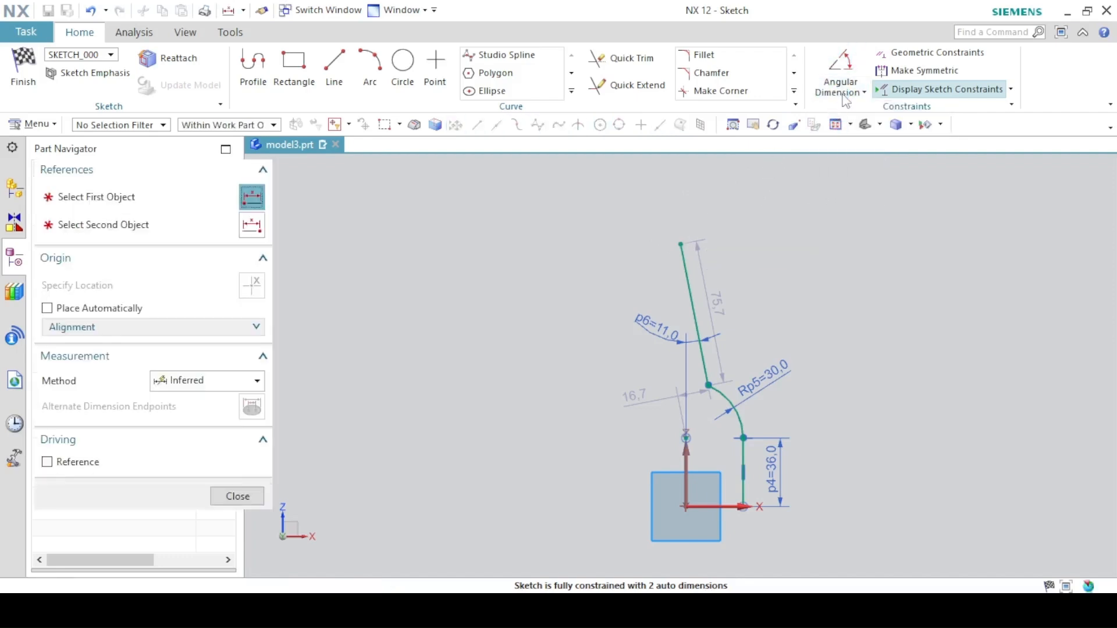
pyautogui.click(842, 94)
pyautogui.click(846, 117)
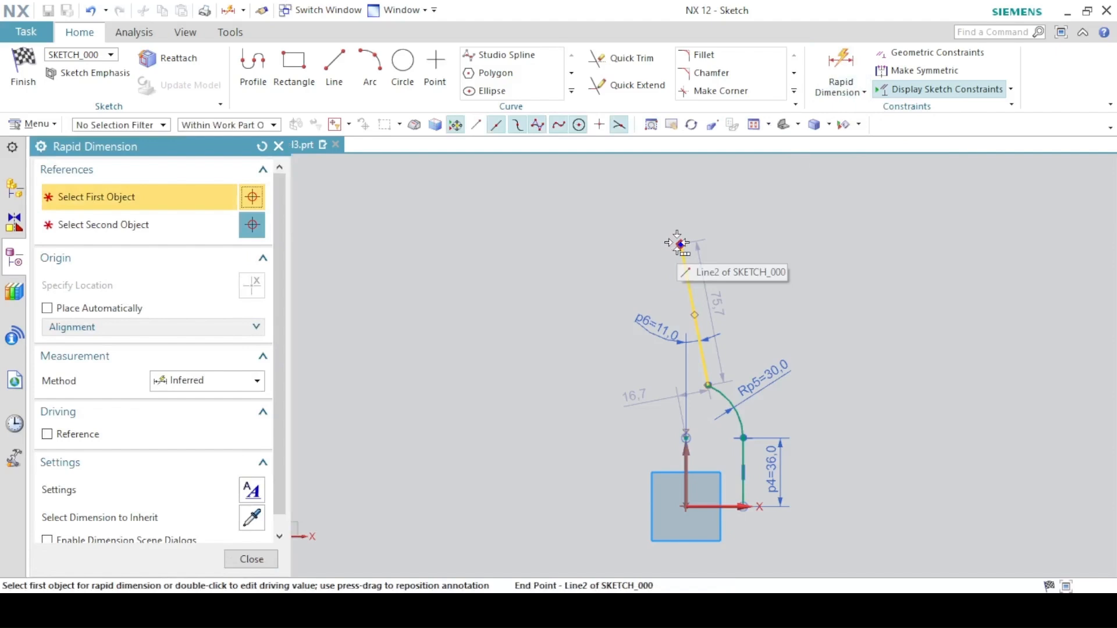
pyautogui.moveTo(680, 243)
pyautogui.click(722, 252)
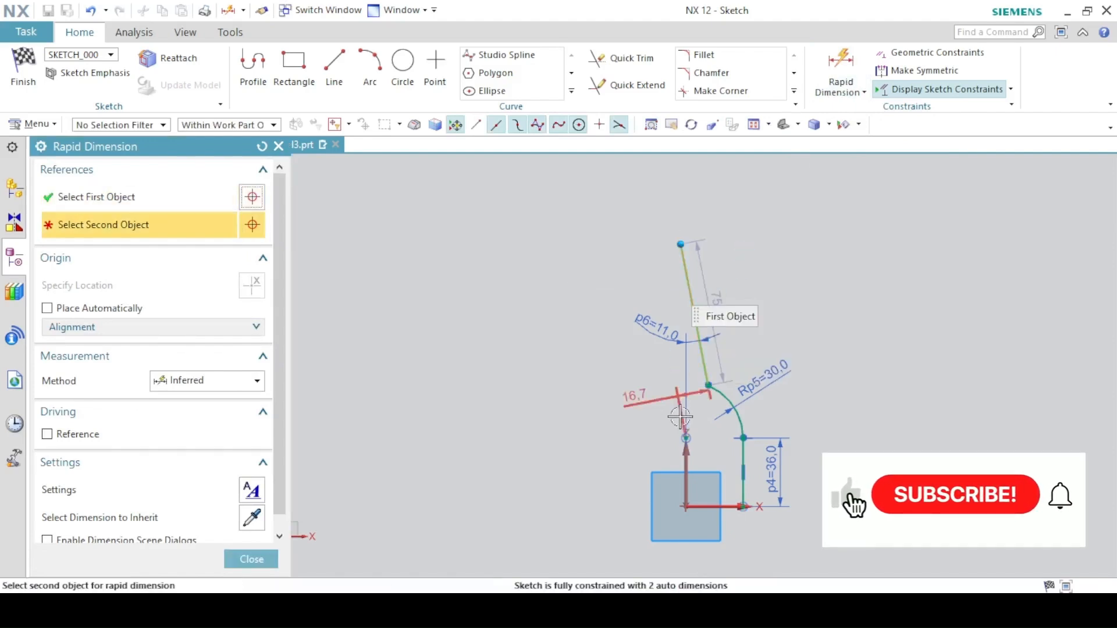
pyautogui.click(687, 438)
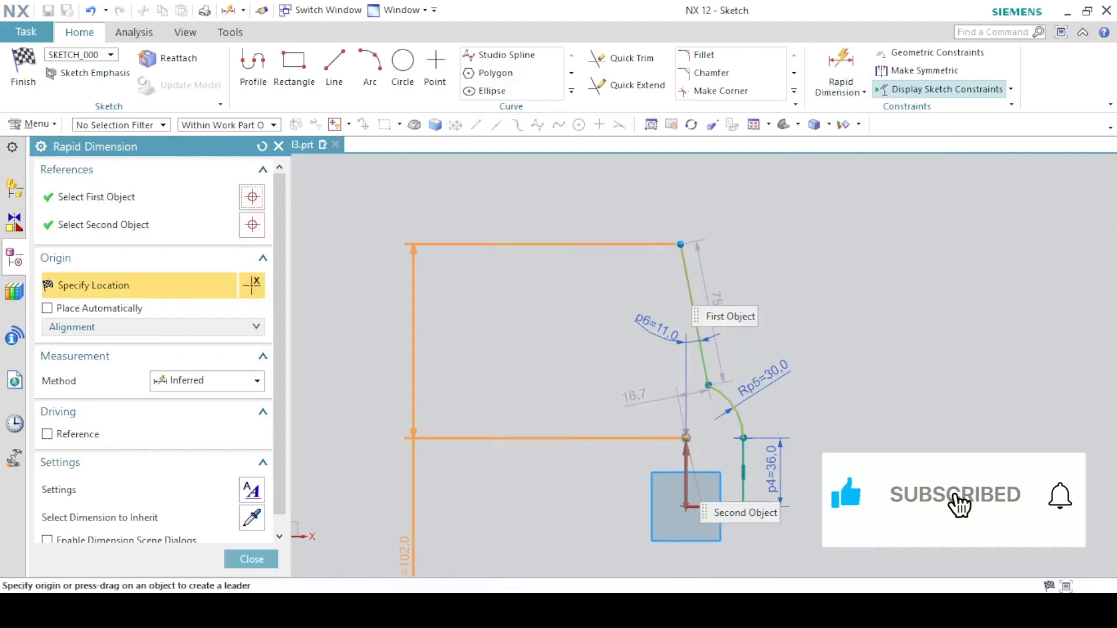
pyautogui.click(257, 560)
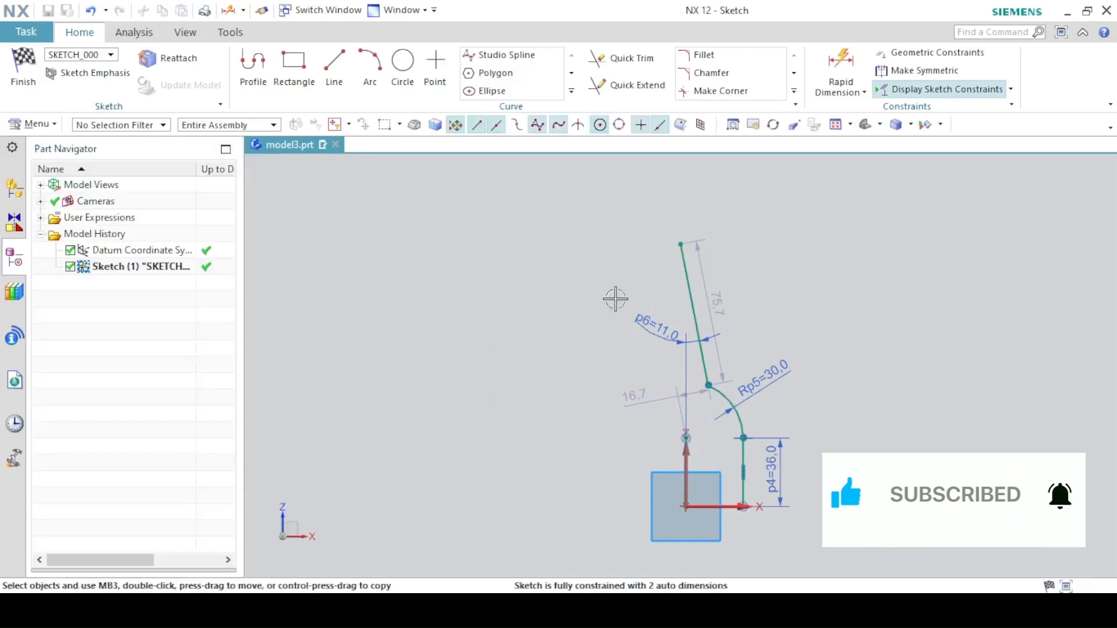
# - Drag the slanted line's top endpoint outward, then dimension its horizontal distance from the vertical axis as 28/2
pyautogui.moveTo(680, 243); pyautogui.dragTo(694, 254)
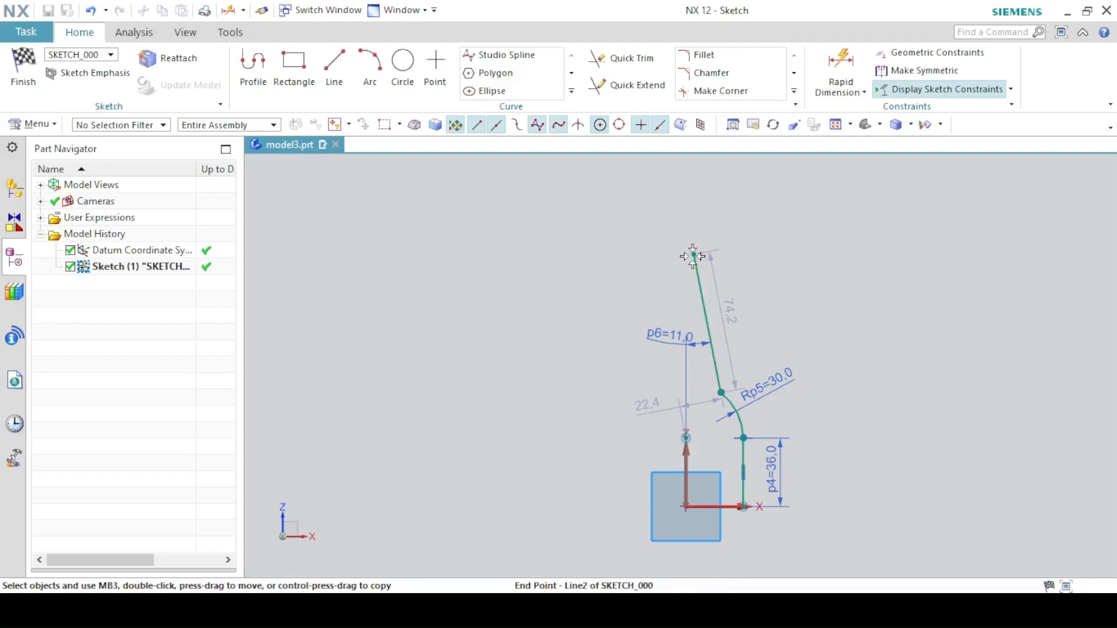
pyautogui.moveTo(696, 256); pyautogui.dragTo(701, 268)
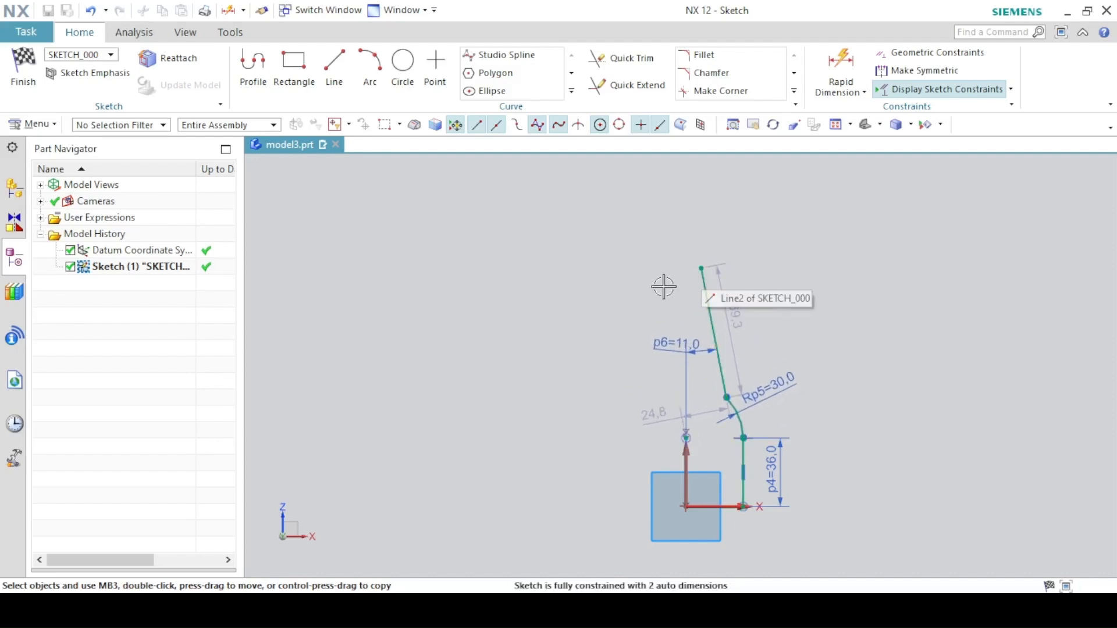
pyautogui.press('d')
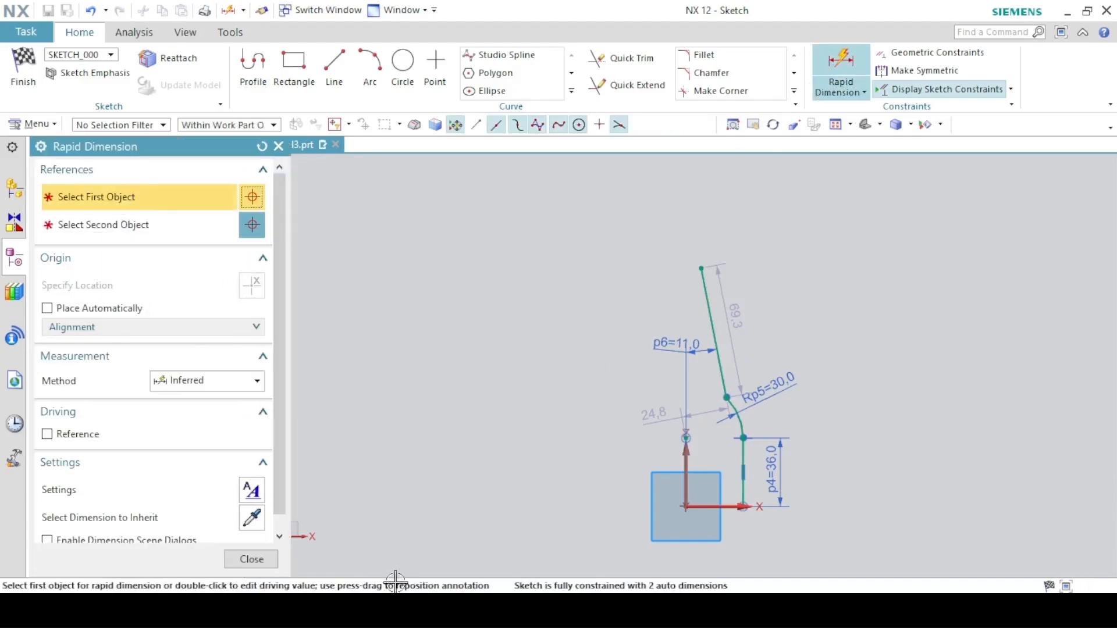
pyautogui.click(410, 607)
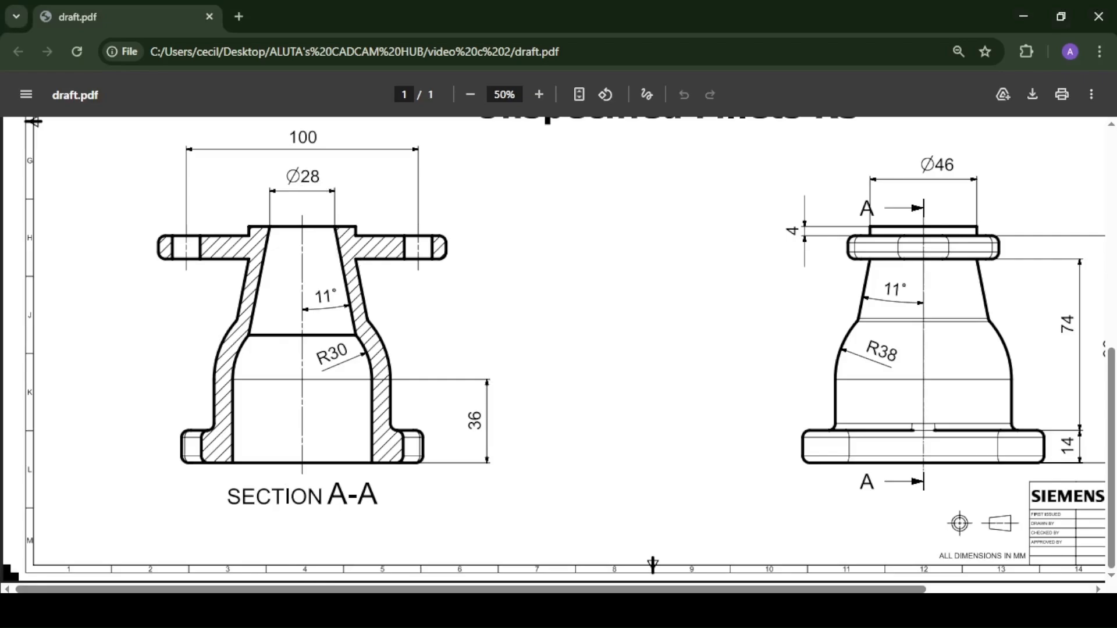
pyautogui.click(364, 609)
pyautogui.click(700, 268)
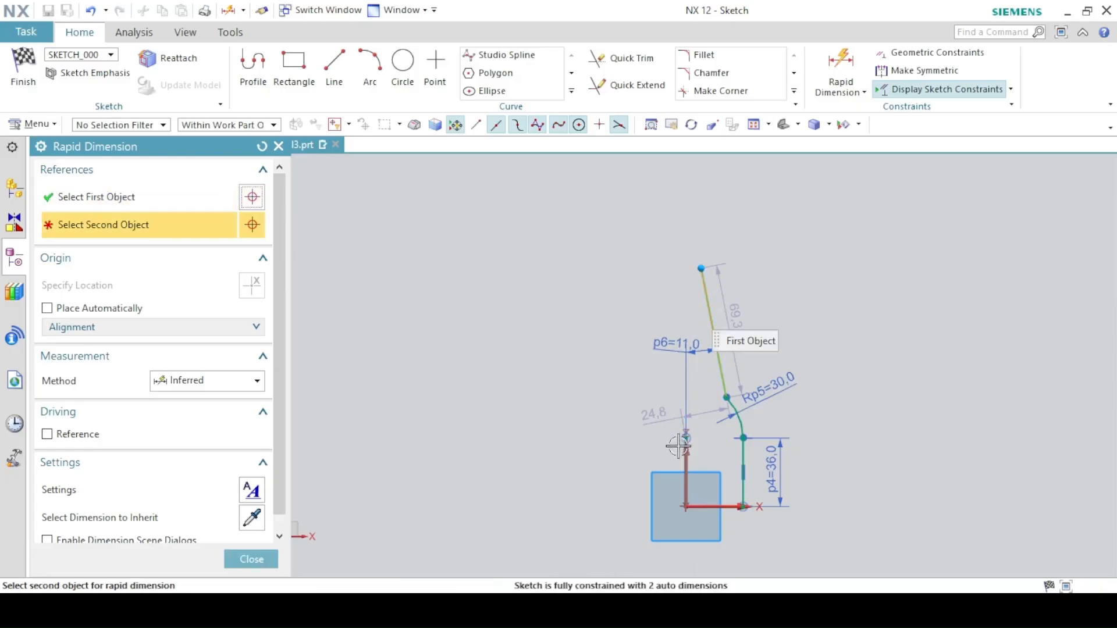
pyautogui.click(686, 455)
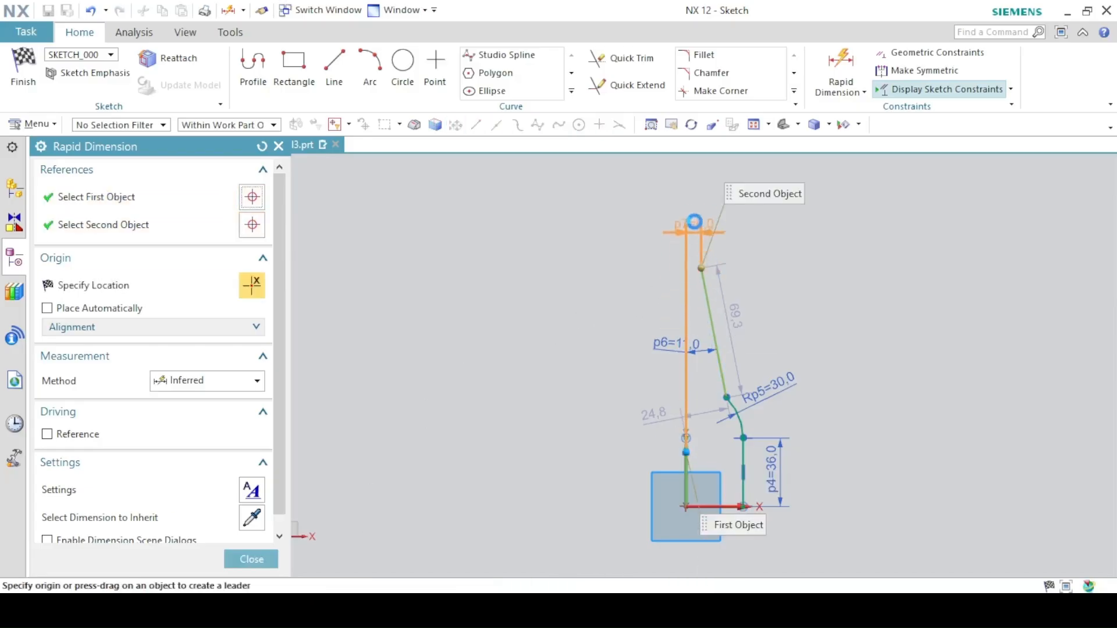
pyautogui.click(696, 213)
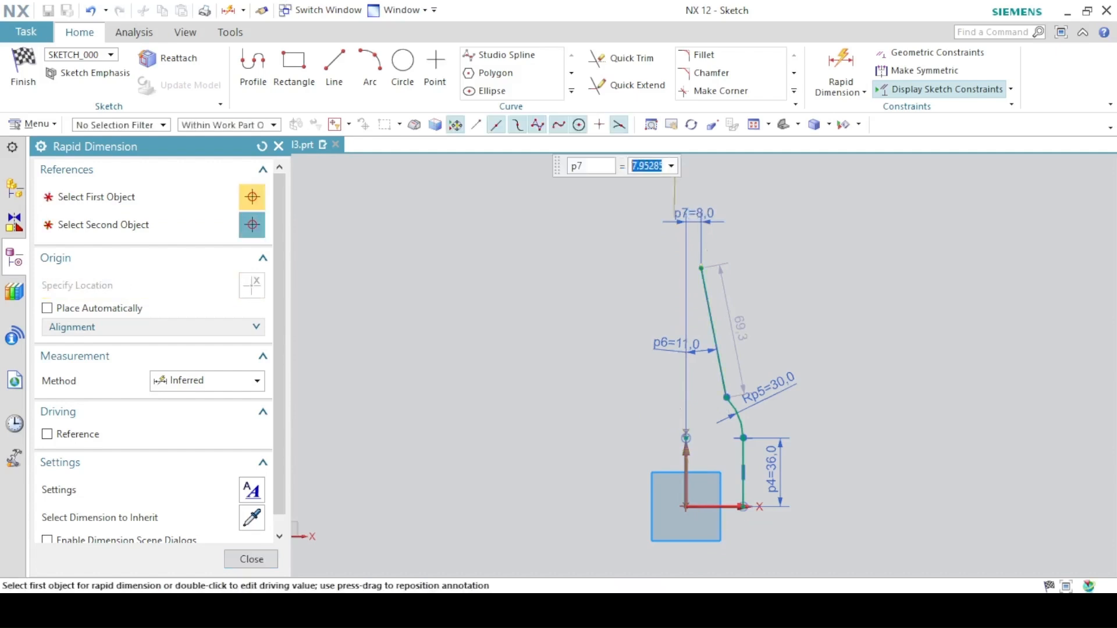
pyautogui.write('28/2')
pyautogui.press('Return')
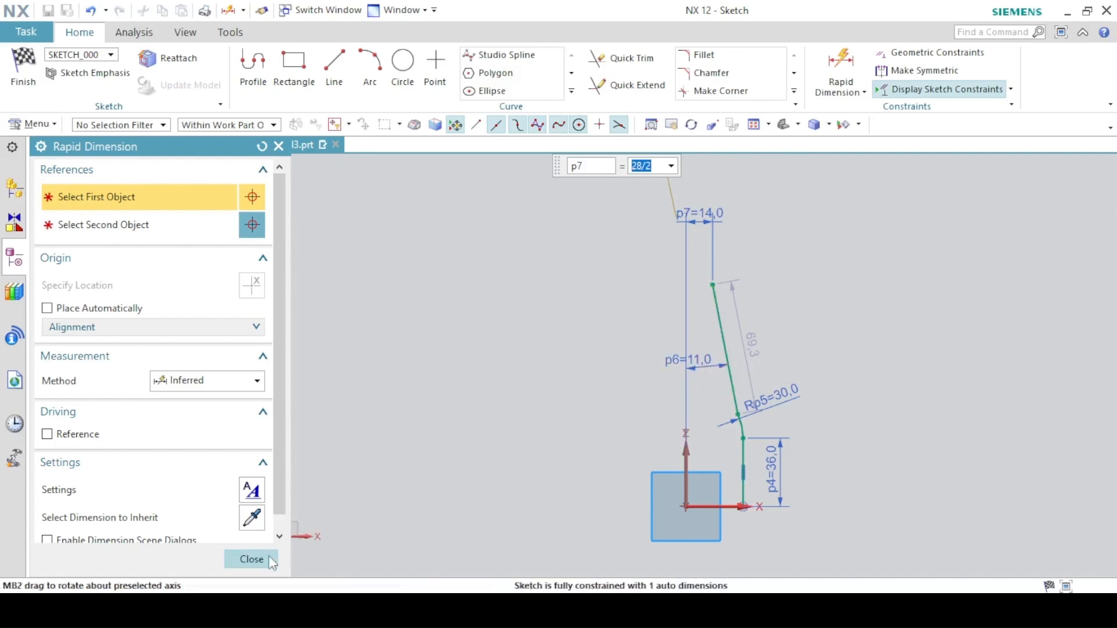
pyautogui.click(252, 559)
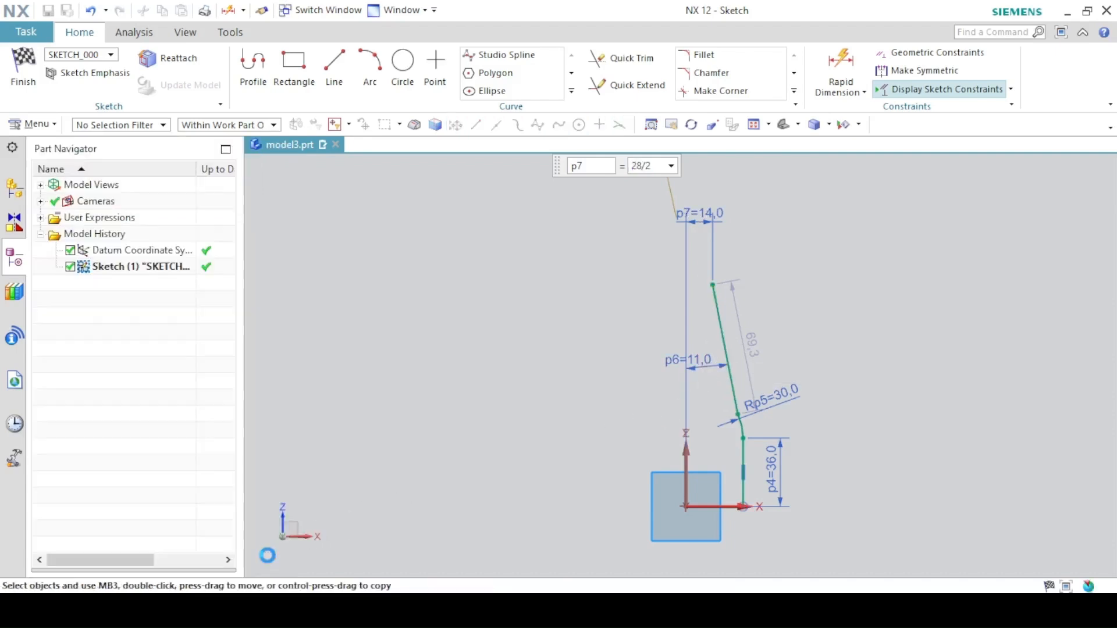
# - Dimension the vertical height from the bottom point to the slanted line's top endpoint as 98+4
pyautogui.click(398, 610)
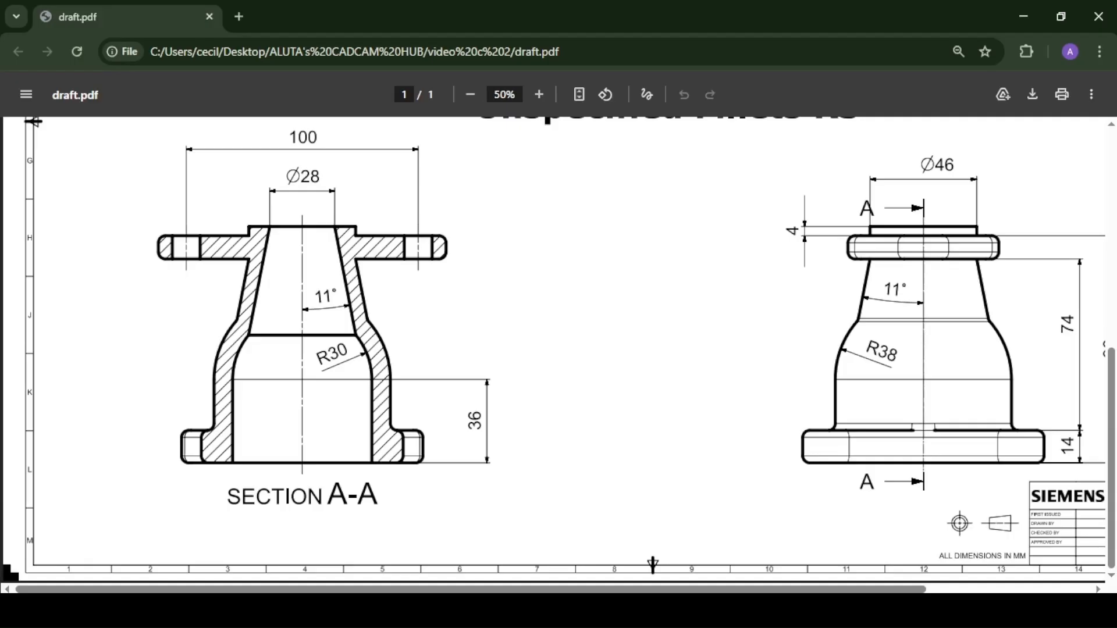
pyautogui.scroll(2, 1112, 391)
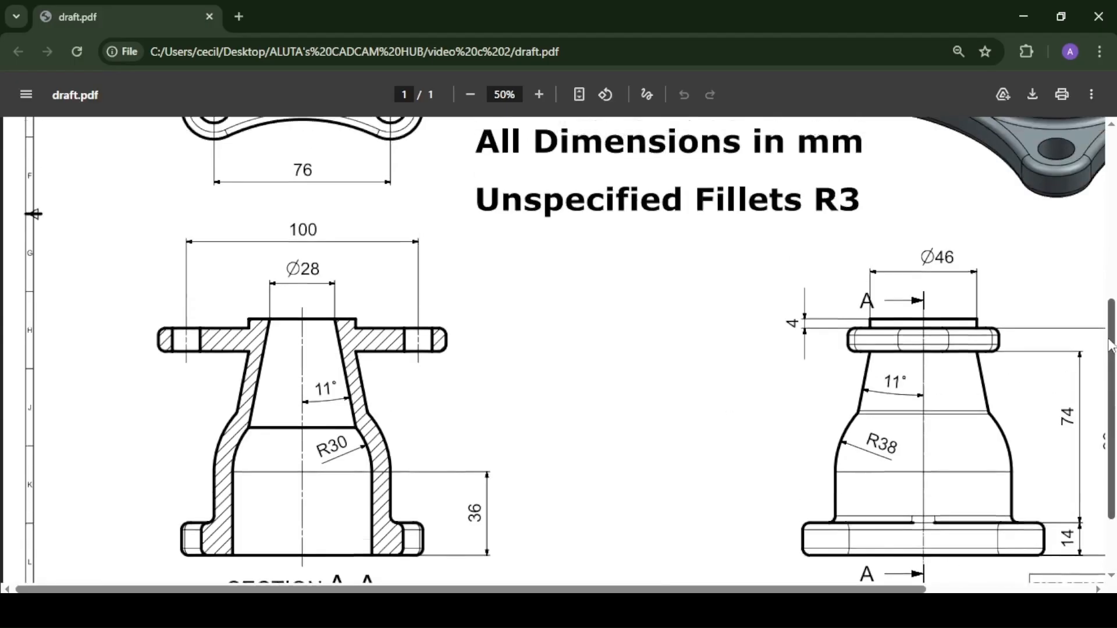
pyautogui.moveTo(760, 591); pyautogui.dragTo(876, 590)
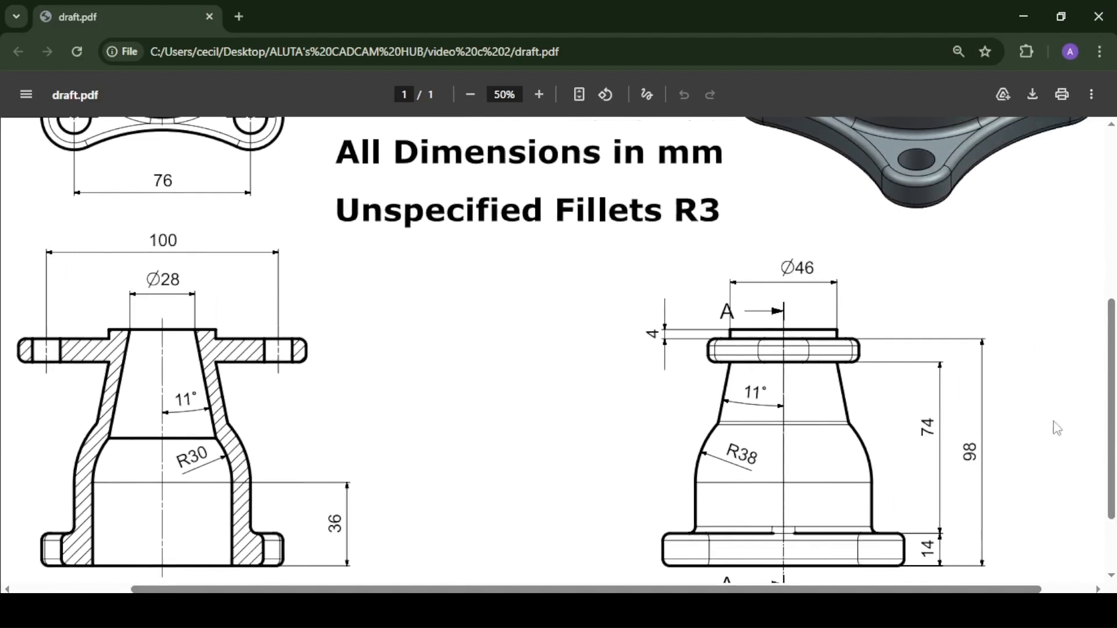
pyautogui.moveTo(1112, 392); pyautogui.dragTo(1112, 441)
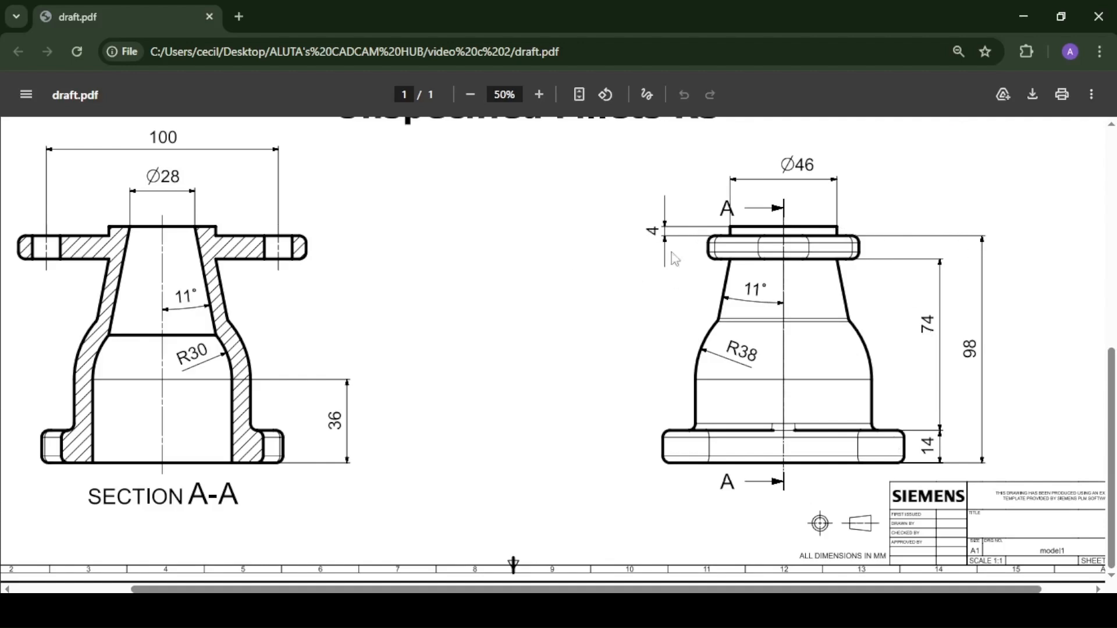
pyautogui.click(430, 611)
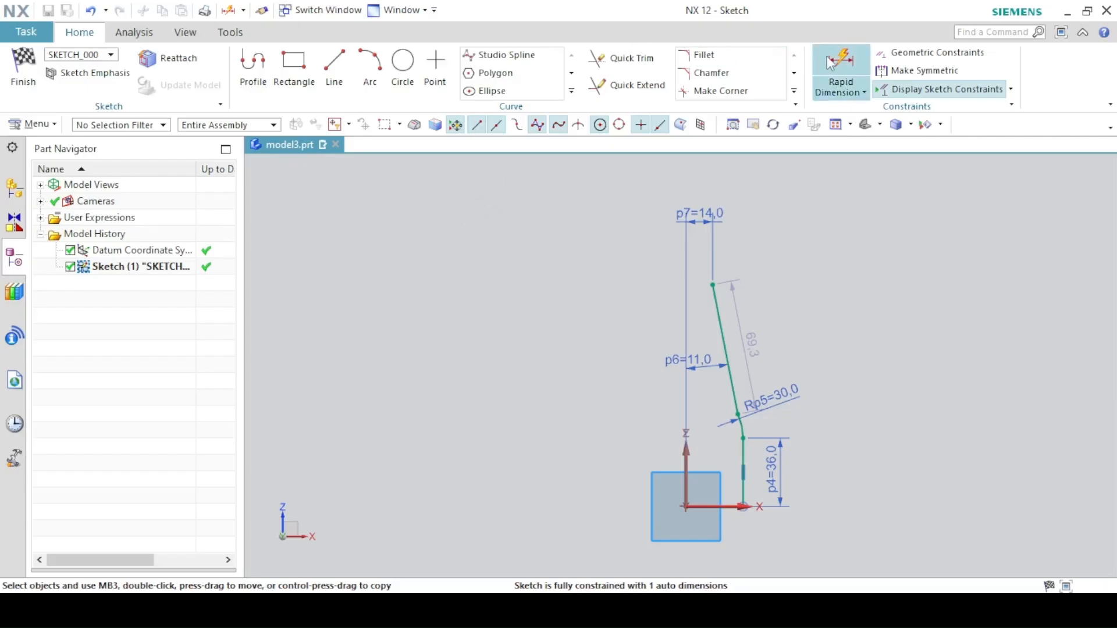
pyautogui.click(841, 69)
pyautogui.click(712, 281)
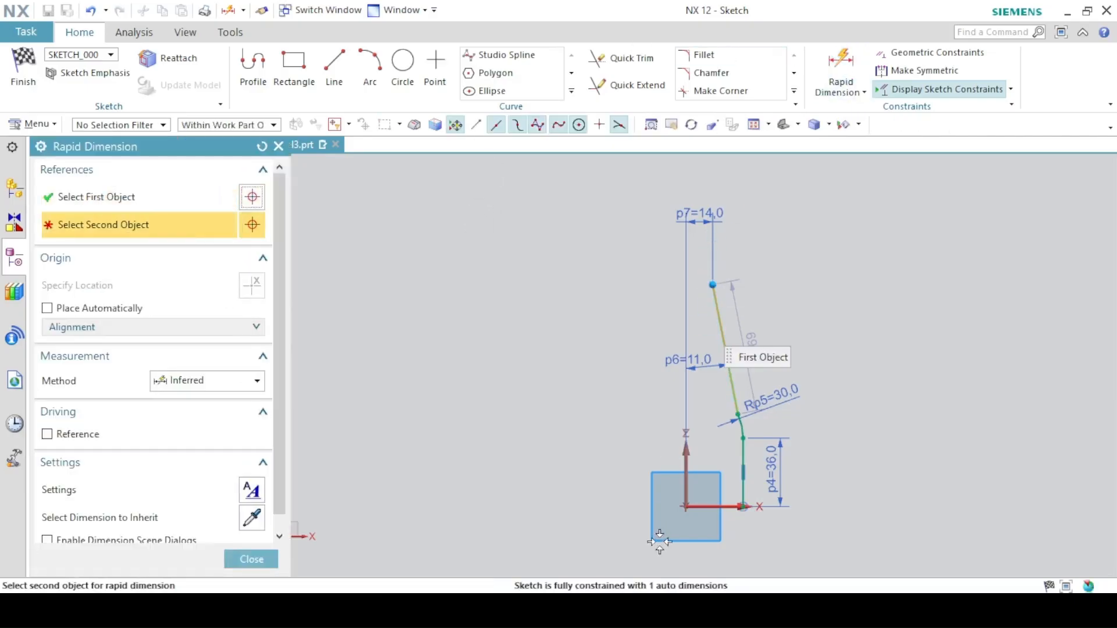
pyautogui.click(743, 506)
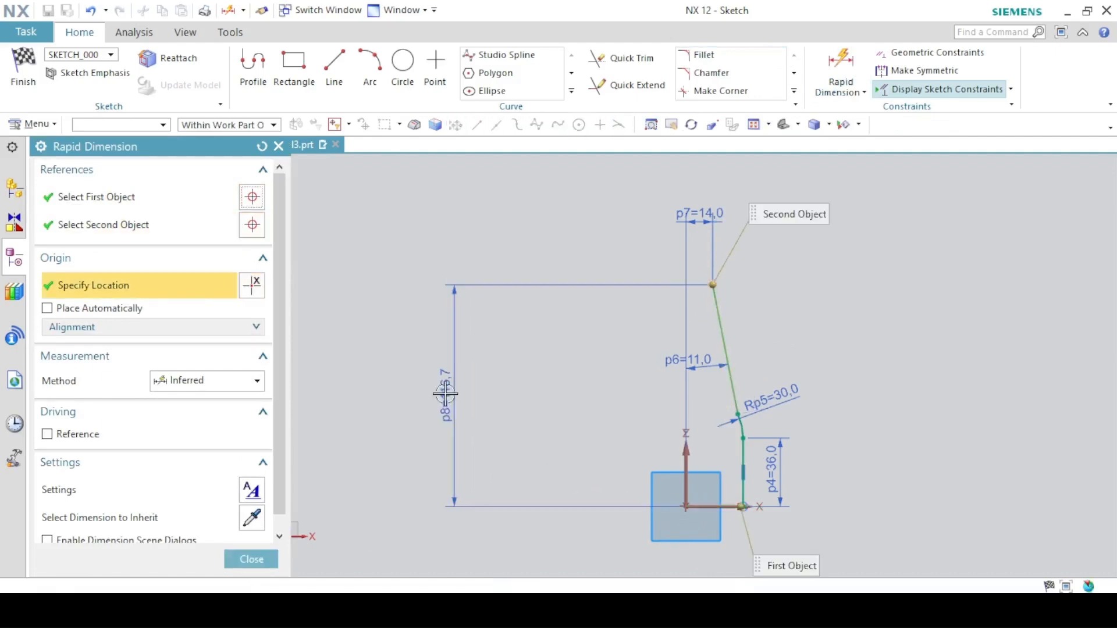
pyautogui.click(446, 394)
pyautogui.write('98+47')
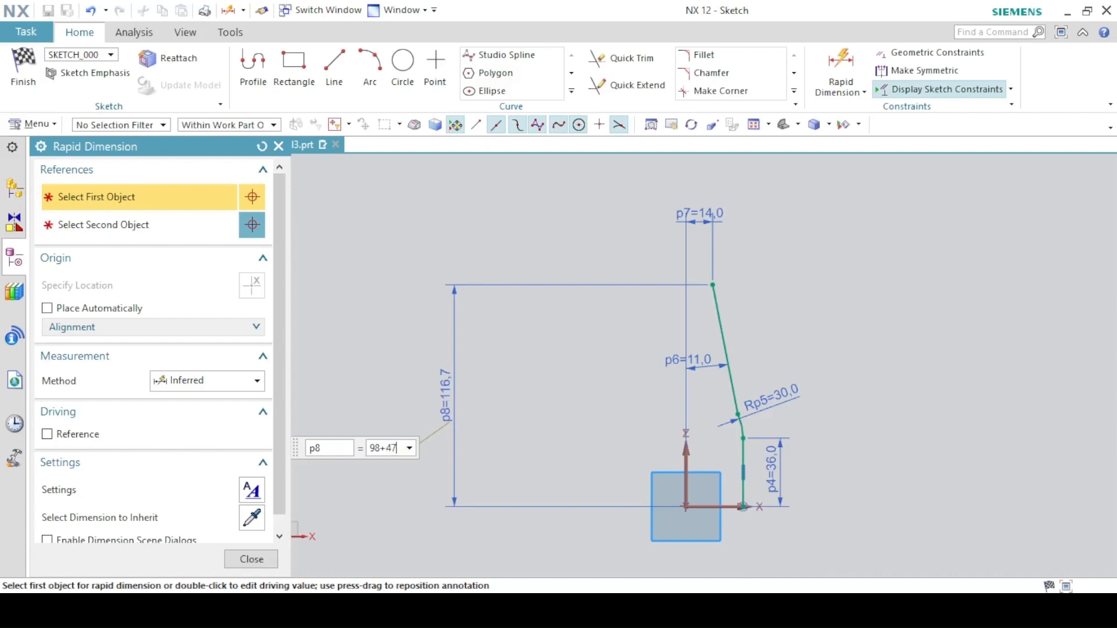
pyautogui.press('Return')
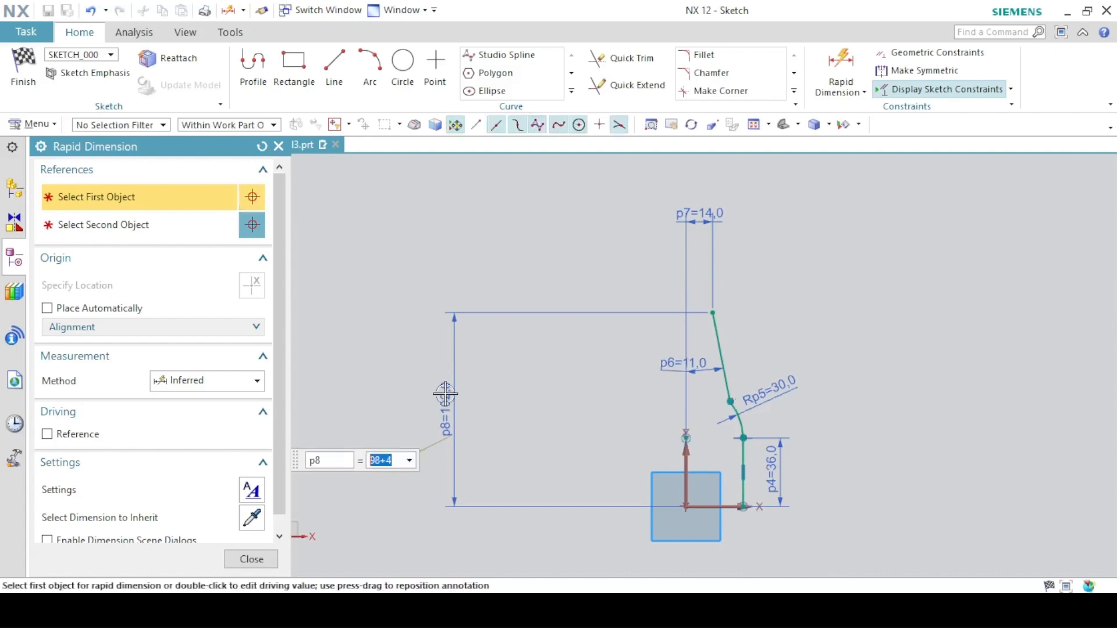
pyautogui.click(251, 559)
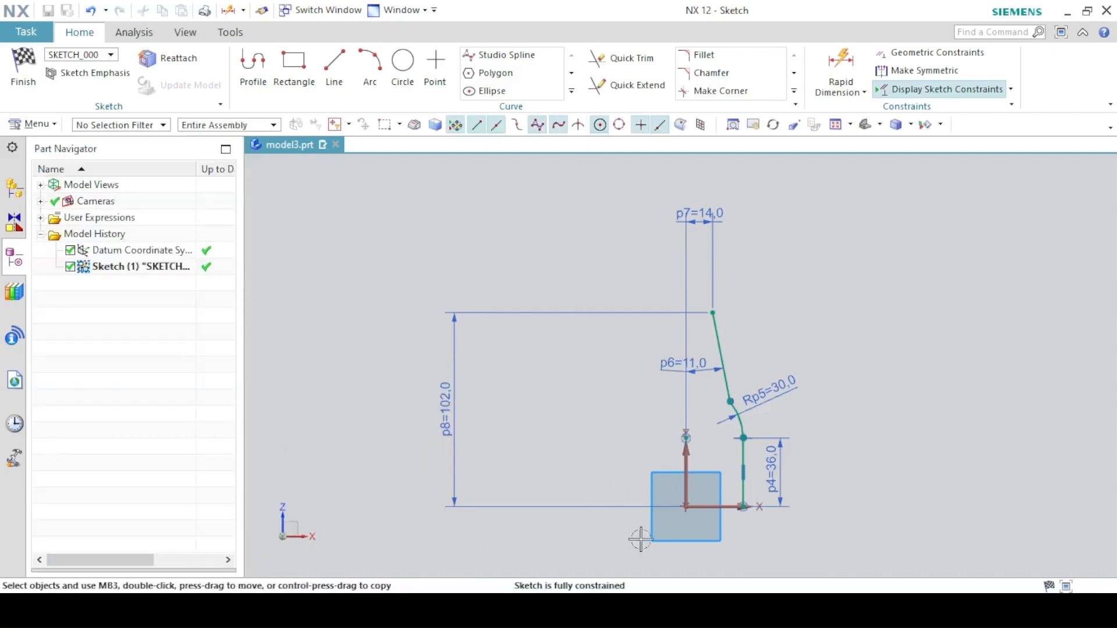
# - Move the 36 mm height dimension label closer to the vertical line
pyautogui.moveTo(767, 476); pyautogui.dragTo(722, 474)
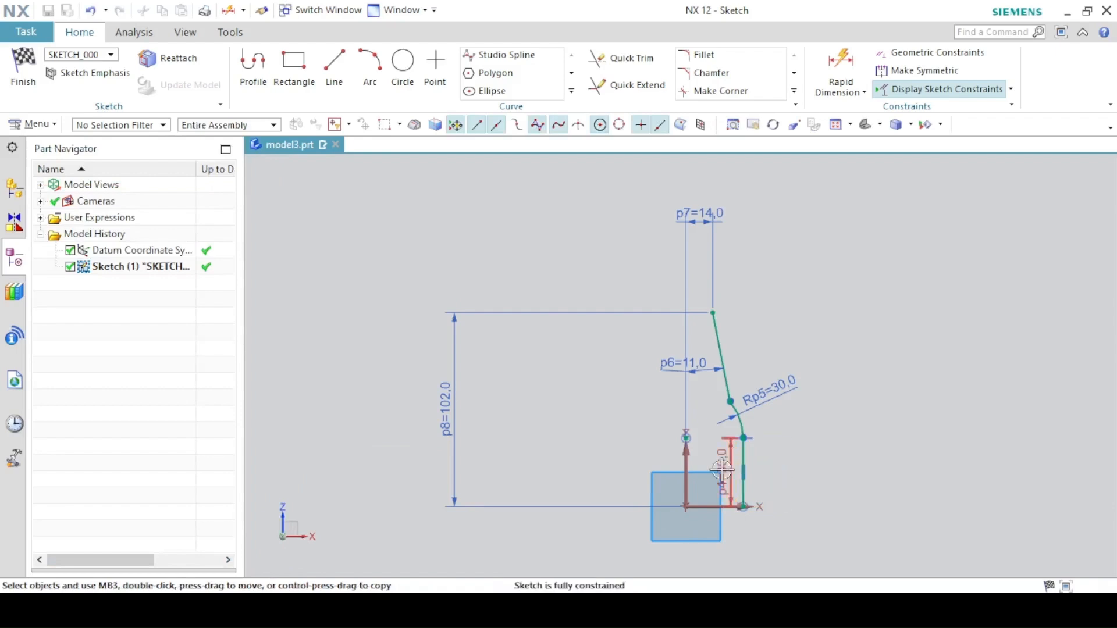
pyautogui.scroll(-3, 664, 388)
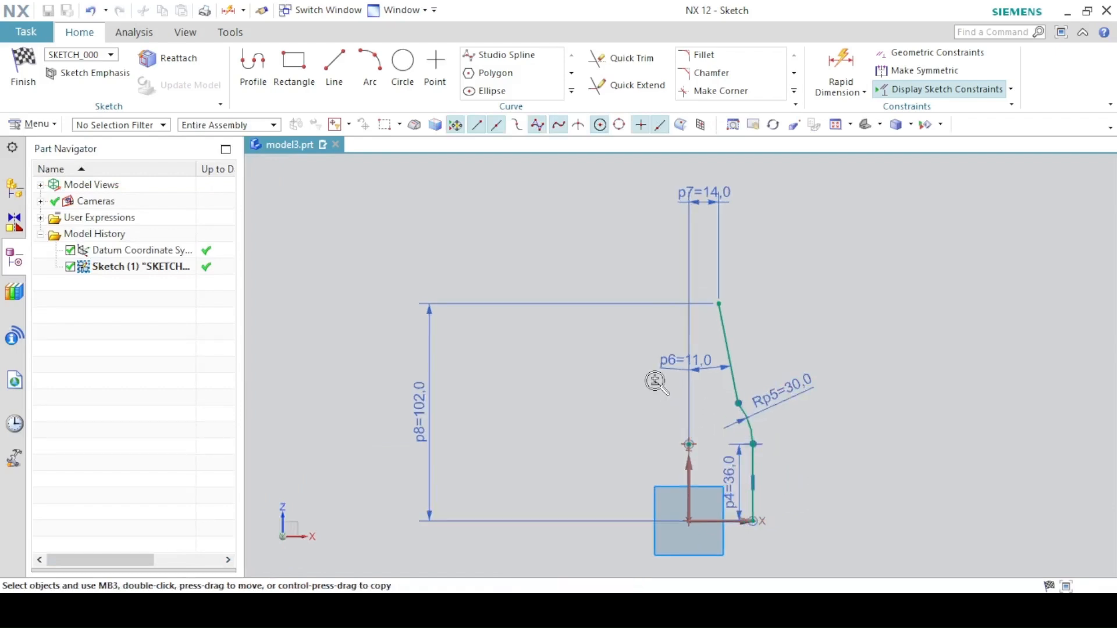
pyautogui.keyDown('shift'); pyautogui.moveTo(664, 393); pyautogui.dragTo(657, 385, button='middle'); pyautogui.keyUp('shift')
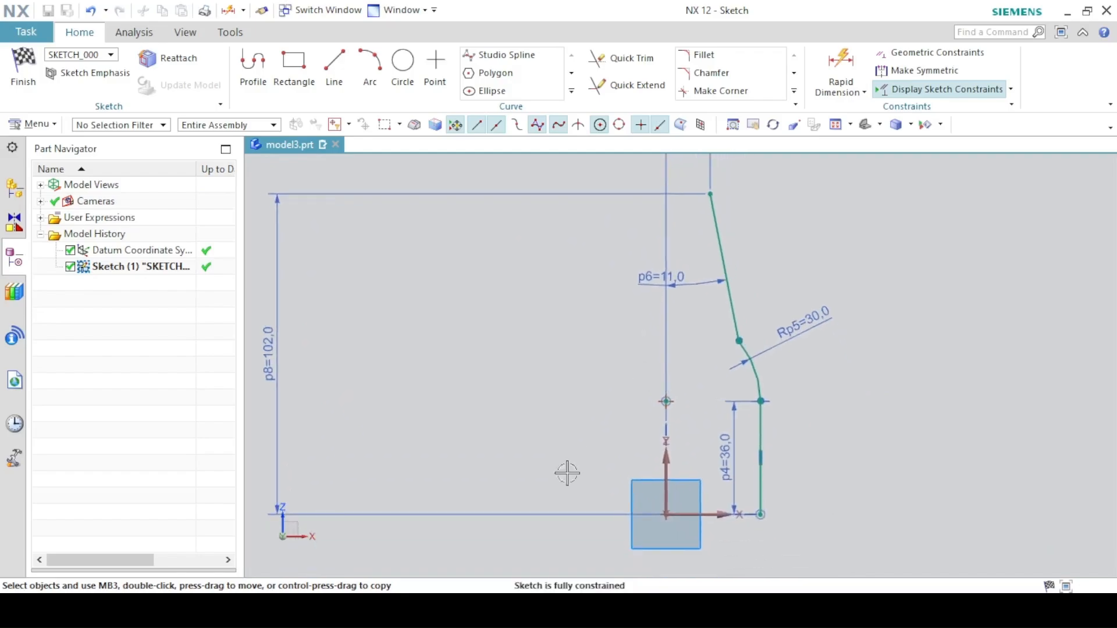
pyautogui.hotkey('alt', 'Tab')
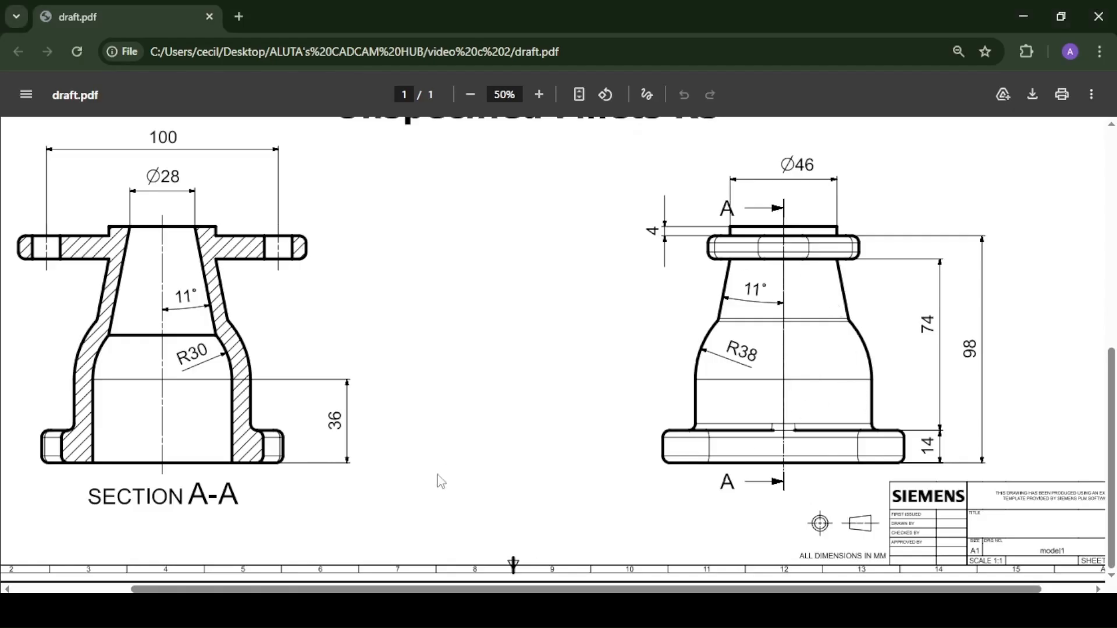
pyautogui.hotkey('alt', 'Tab')
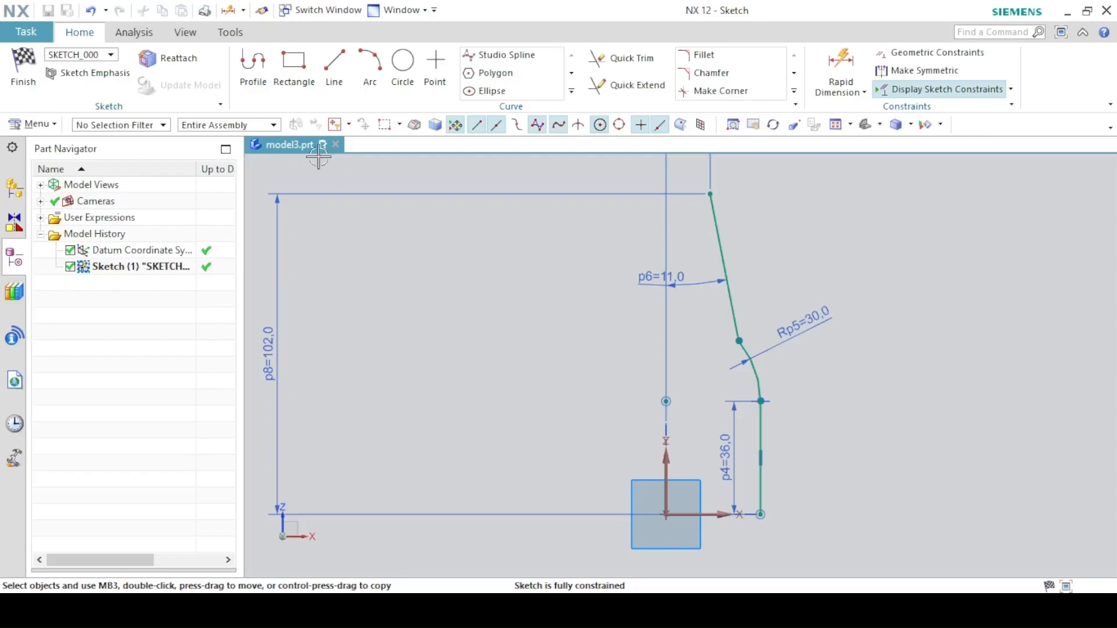
# - Sketch the outer wall profile with the Profile tool: base line about 19 mm, vertical line about 40 mm, arc, slanted line and closing top lines
pyautogui.click(252, 76)
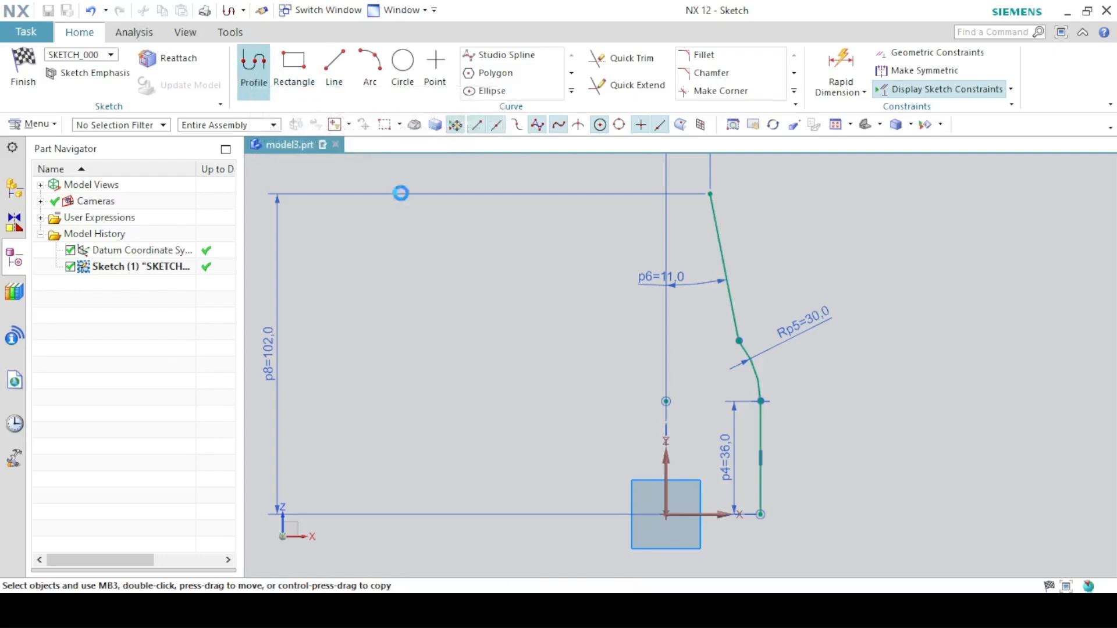
pyautogui.click(761, 515)
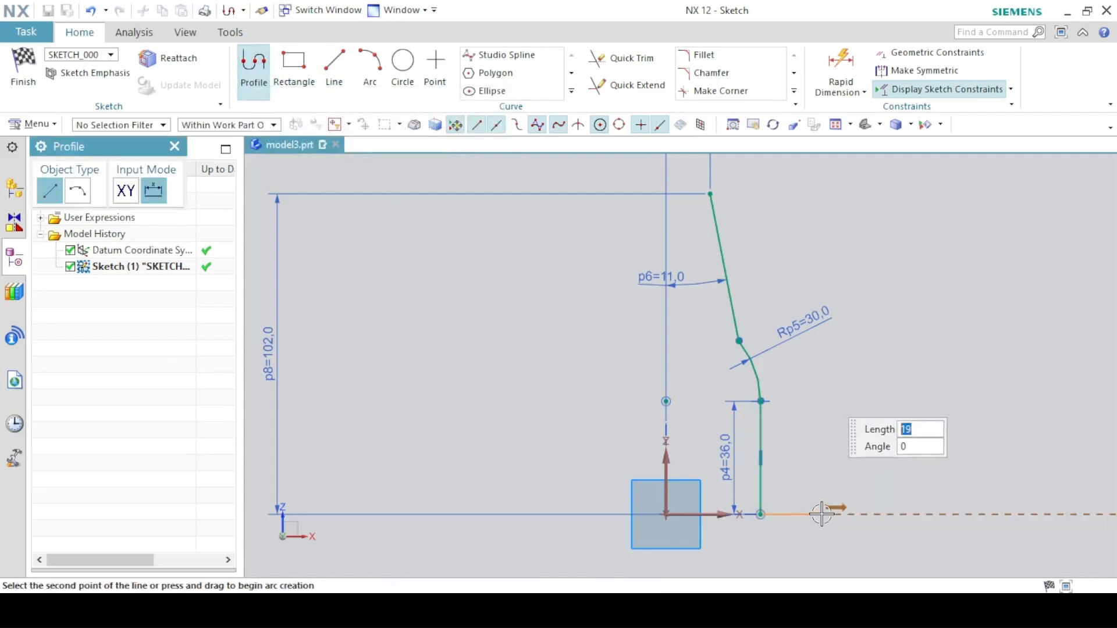
pyautogui.click(821, 515)
pyautogui.click(821, 389)
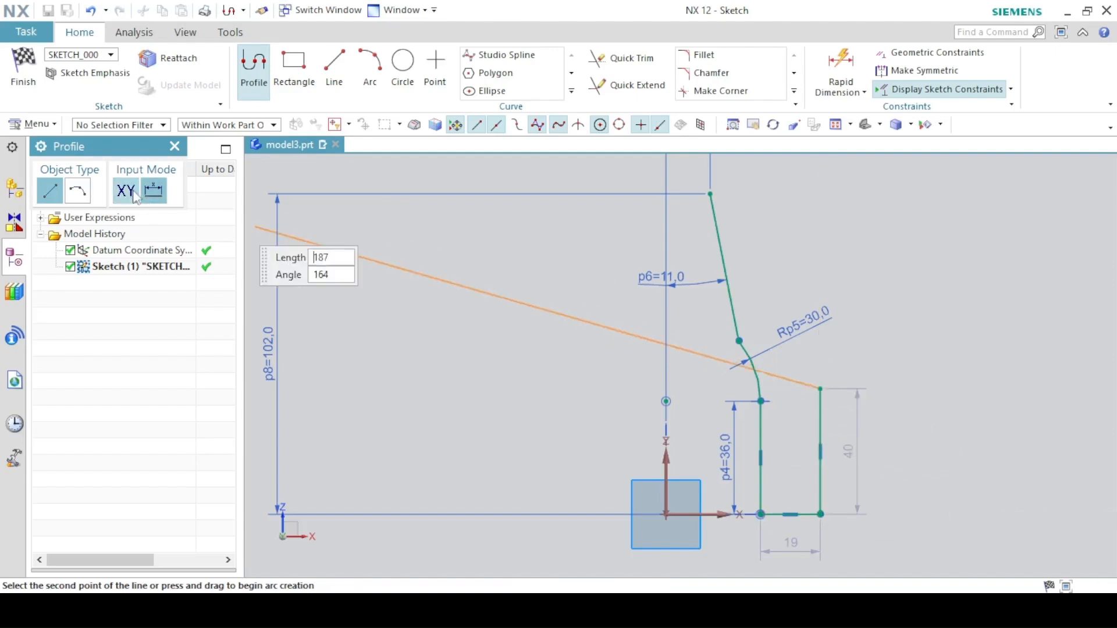
pyautogui.click(87, 187)
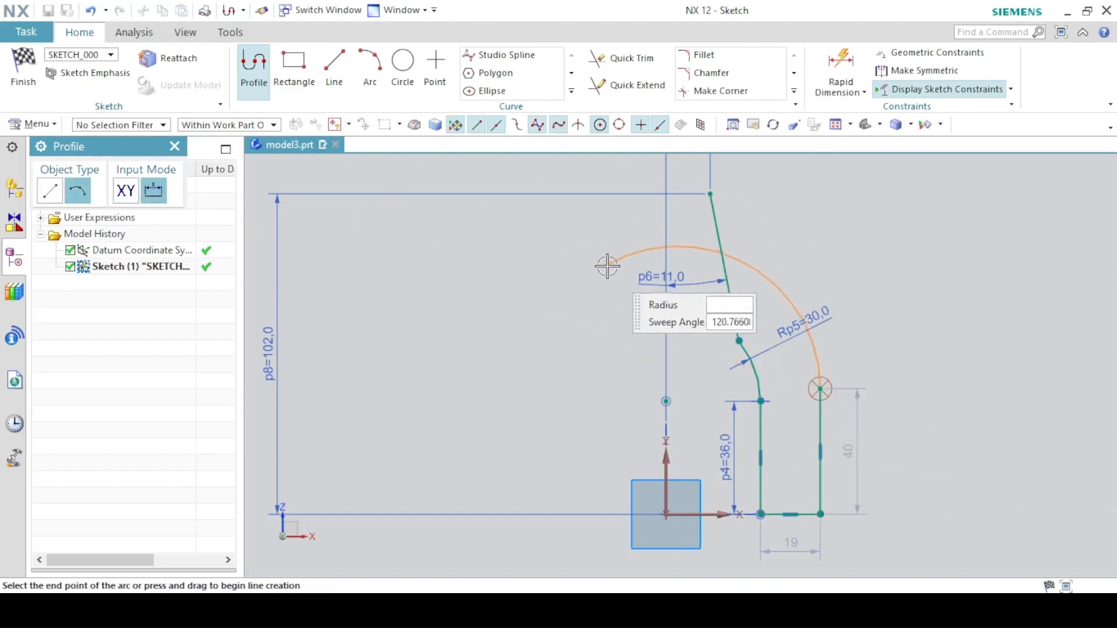
pyautogui.click(791, 308)
pyautogui.click(750, 228)
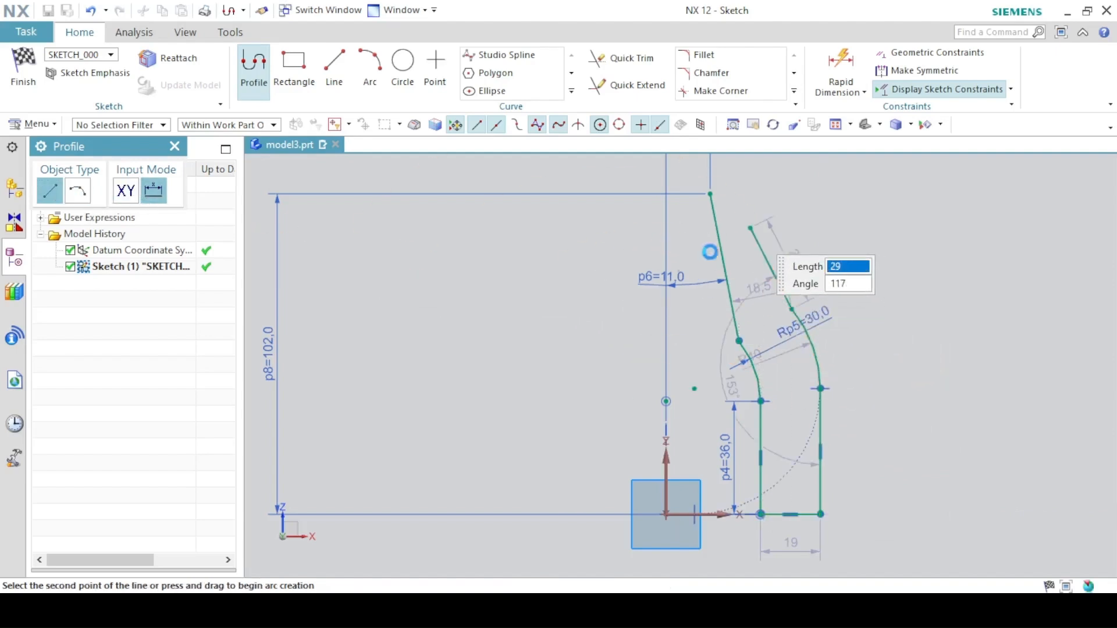
pyautogui.hotkey('alt', 'Tab')
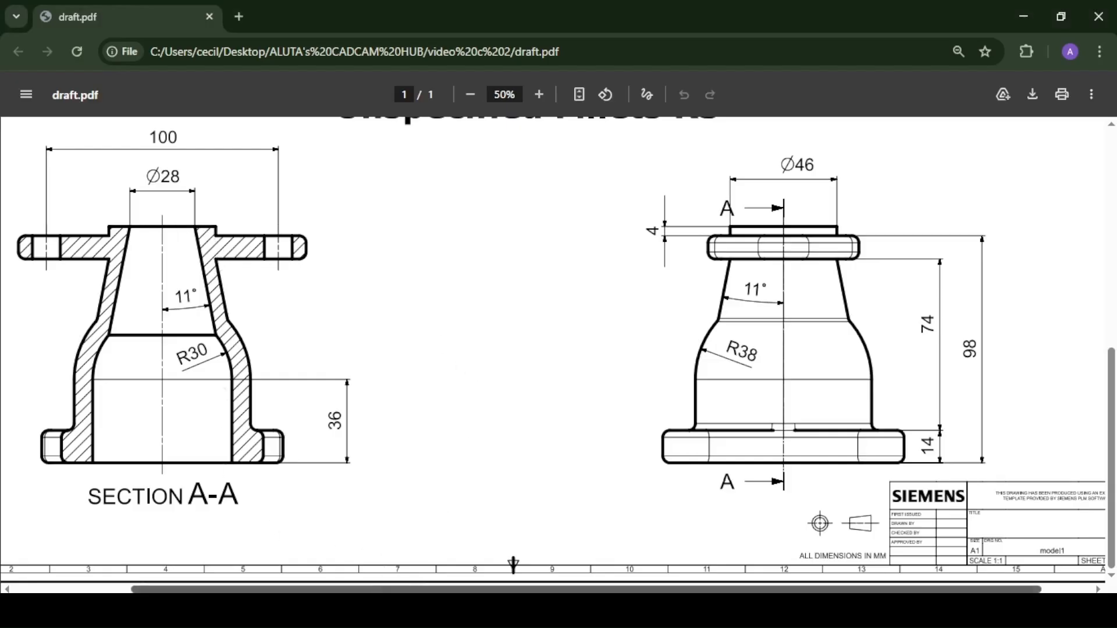
pyautogui.hotkey('alt', 'Tab')
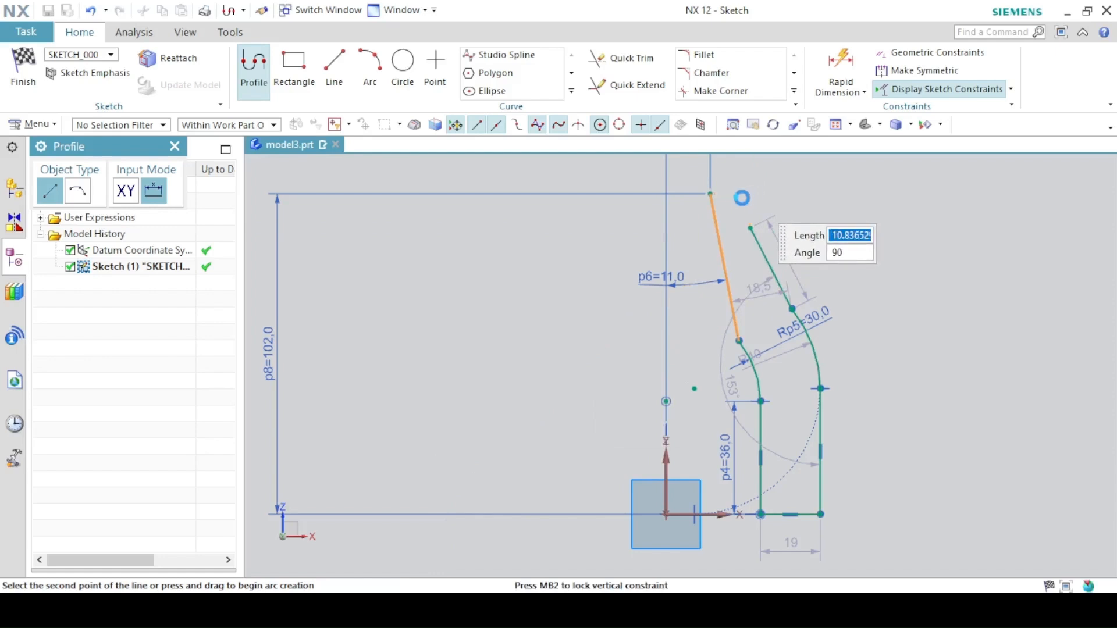
pyautogui.click(751, 193)
pyautogui.press('Escape')
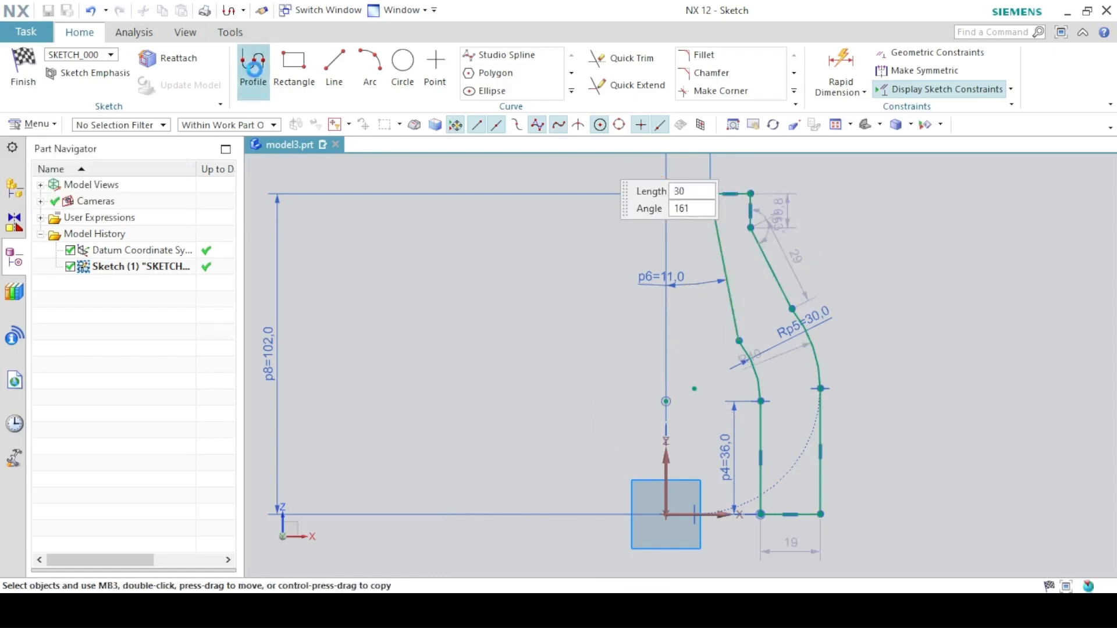
# - Constrain the inner and outer bottom vertical lines to equal length
pyautogui.hotkey('alt', 'Tab')
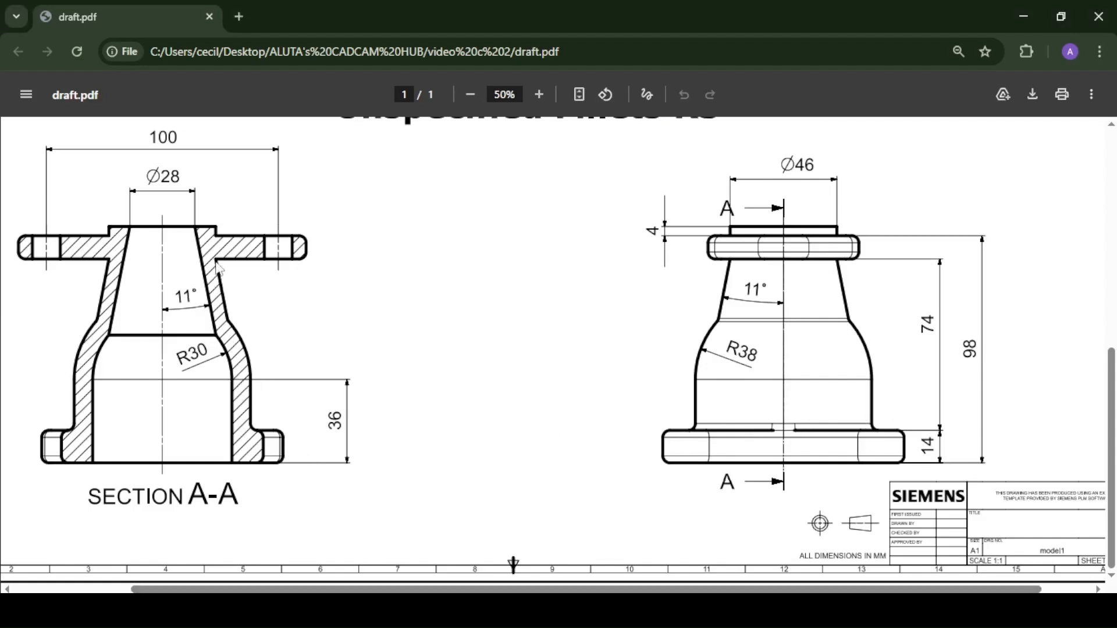
pyautogui.hotkey('alt', 'Tab')
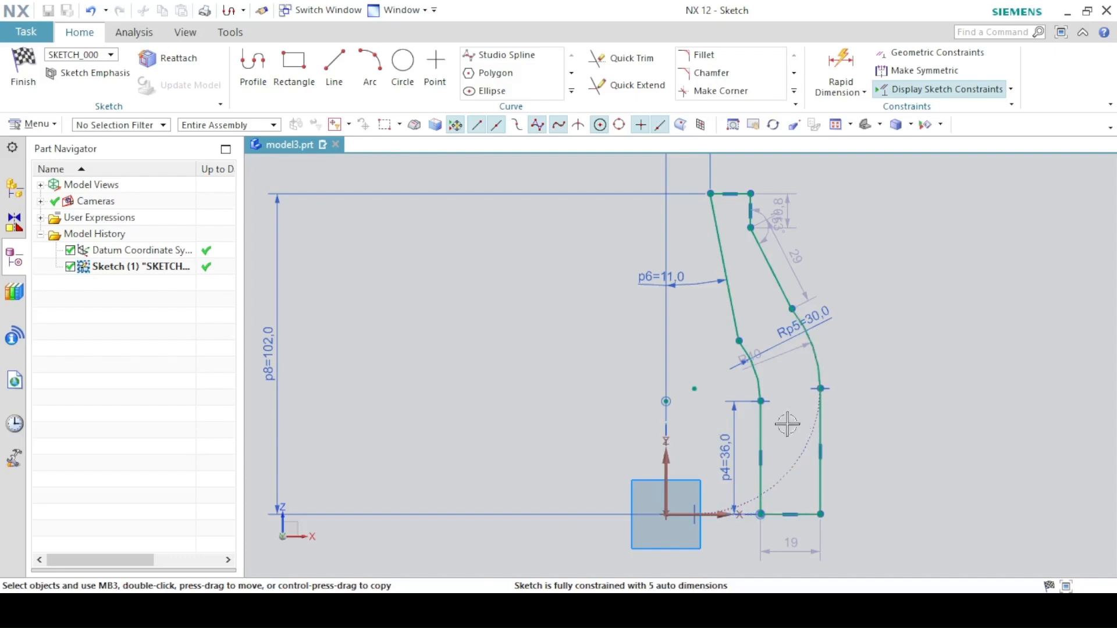
pyautogui.click(822, 433)
pyautogui.click(821, 434)
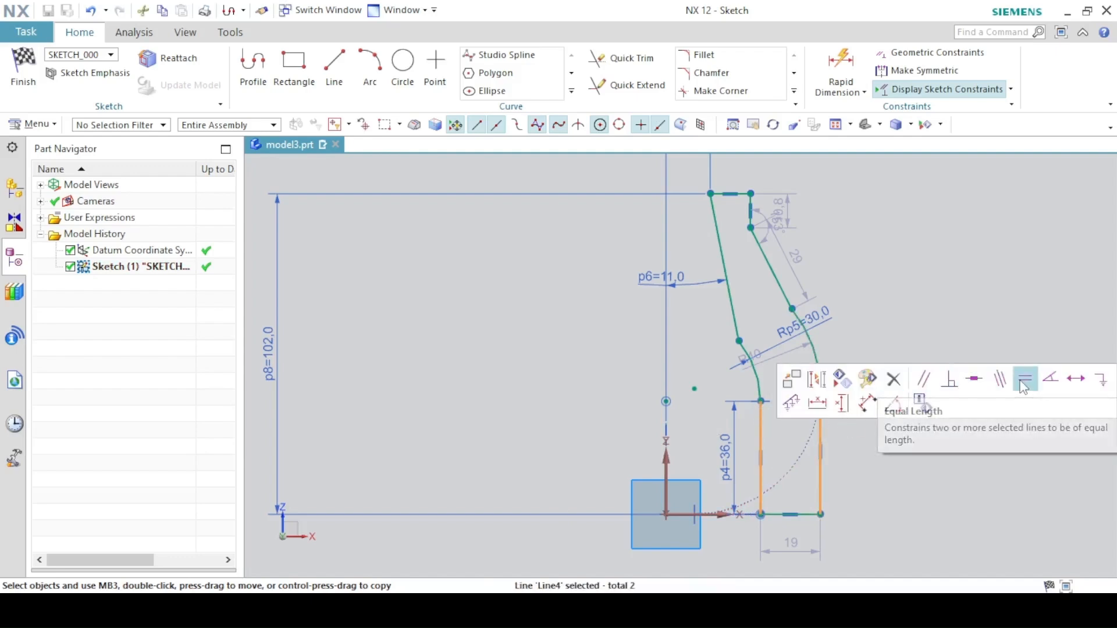
pyautogui.click(1022, 381)
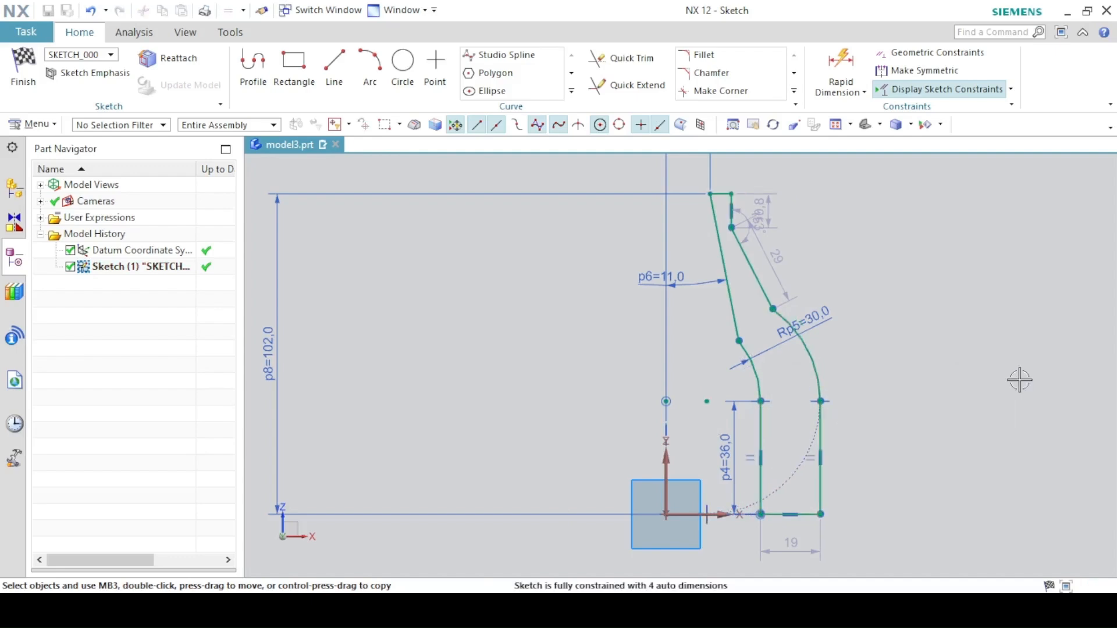
# - Select the tangent constraint at the outer arc from the QuickPick list
pyautogui.click(794, 482)
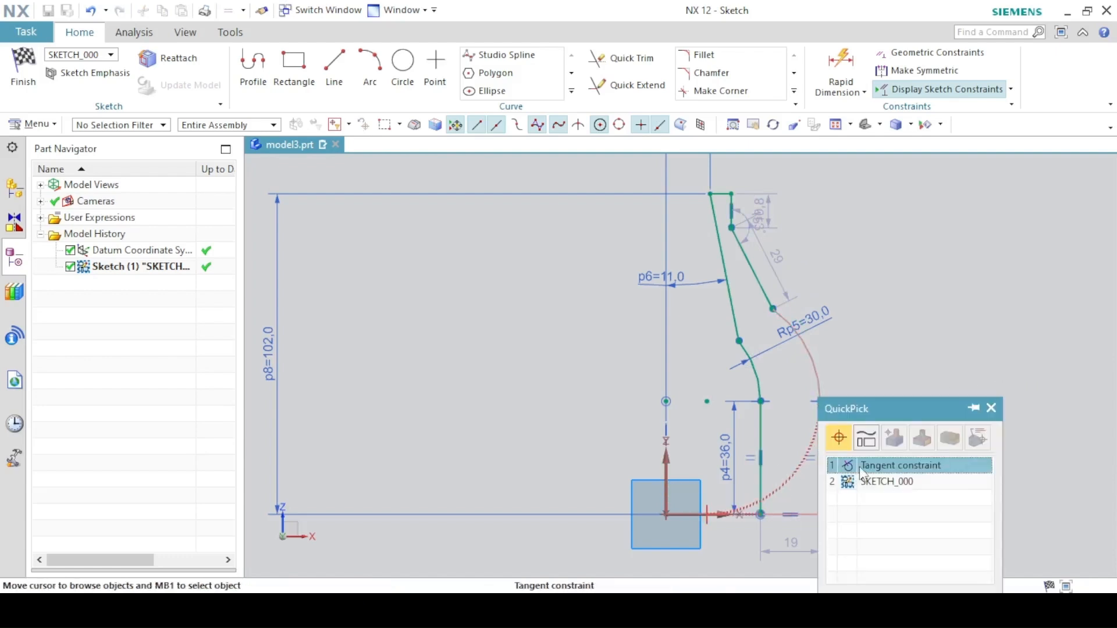
pyautogui.click(859, 467)
pyautogui.click(891, 440)
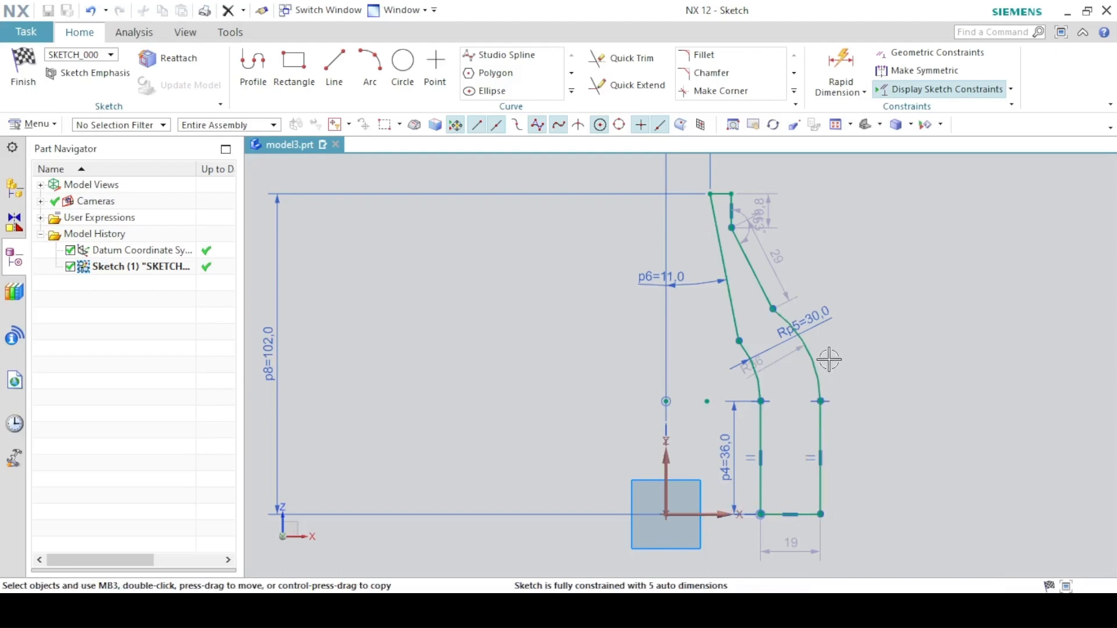
# - Make the outer upper slanted line parallel to the inner slanted line
pyautogui.click(721, 254)
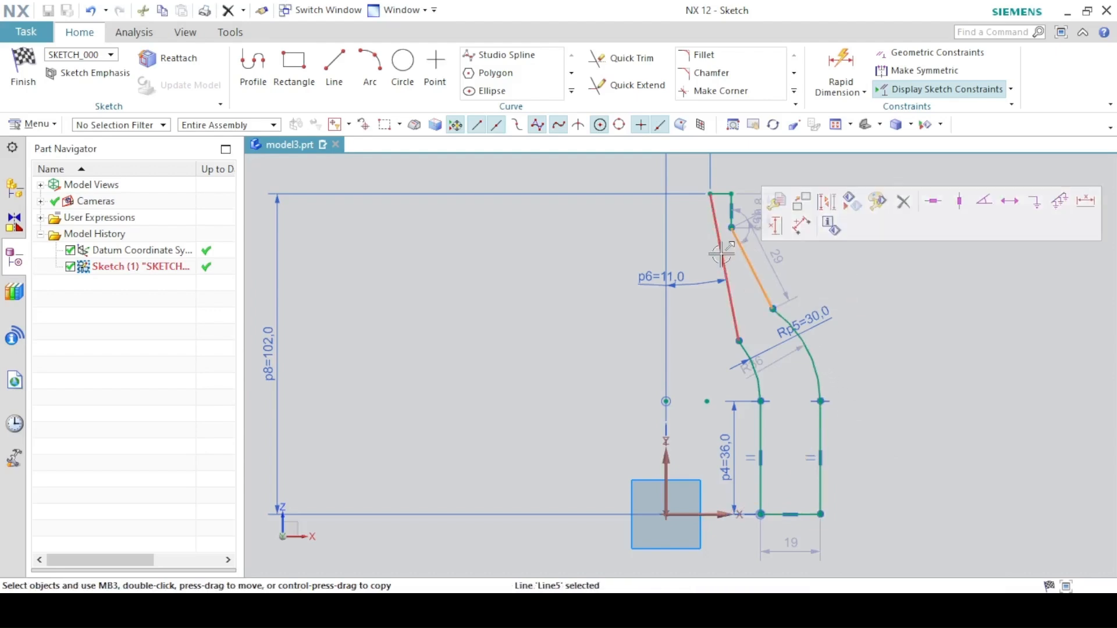
pyautogui.click(739, 243)
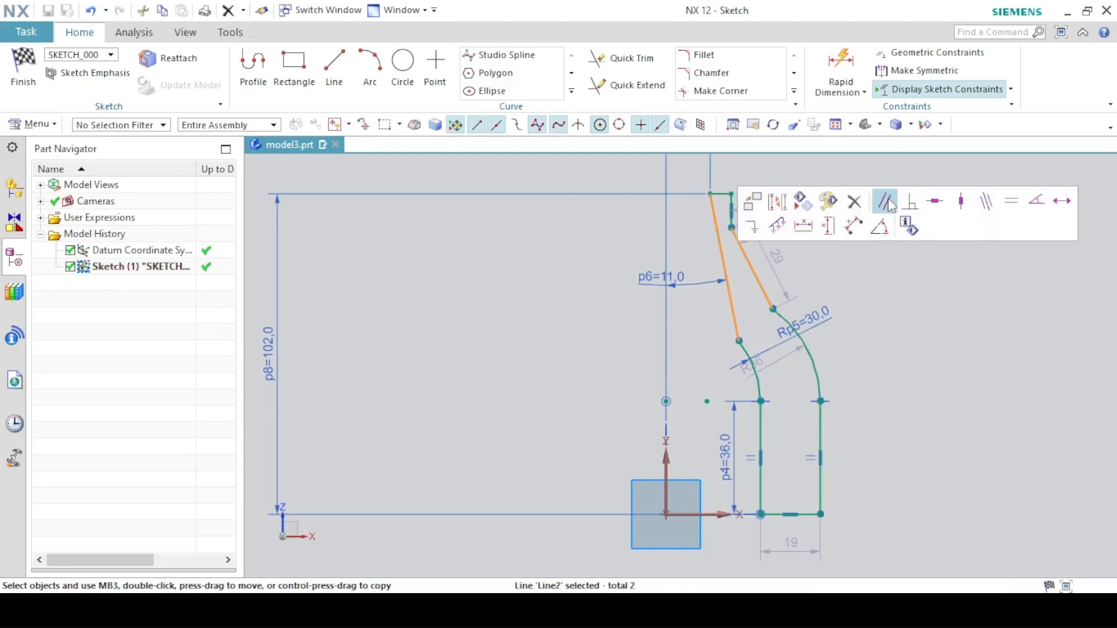
pyautogui.click(886, 202)
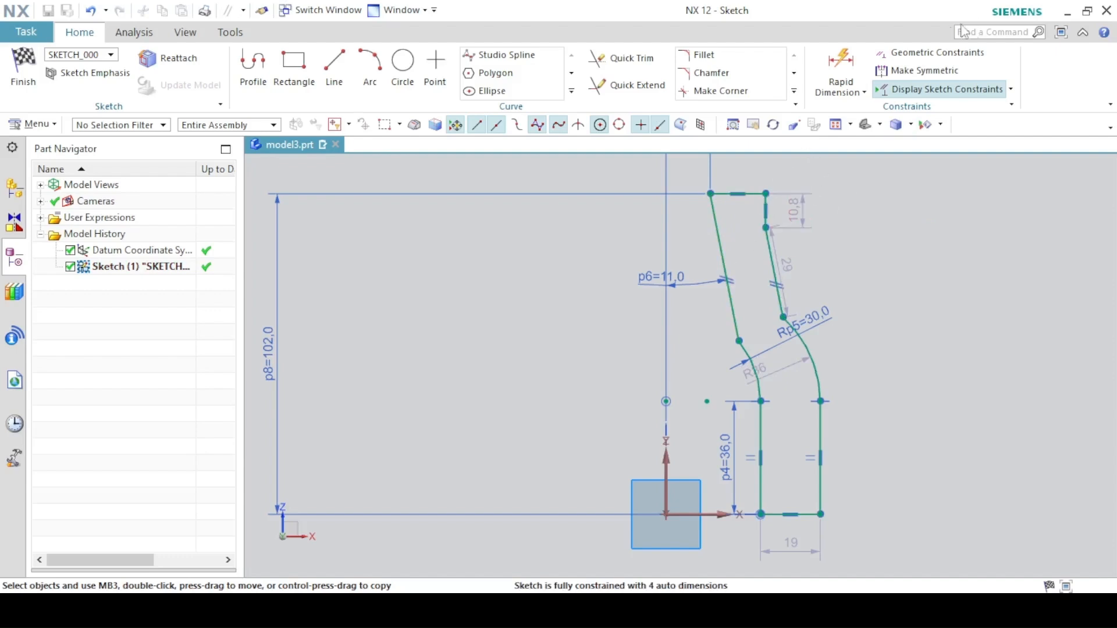
# - Dimension the vertical height from the bottom point to the outer slanted line's top endpoint as 74+14
pyautogui.click(847, 78)
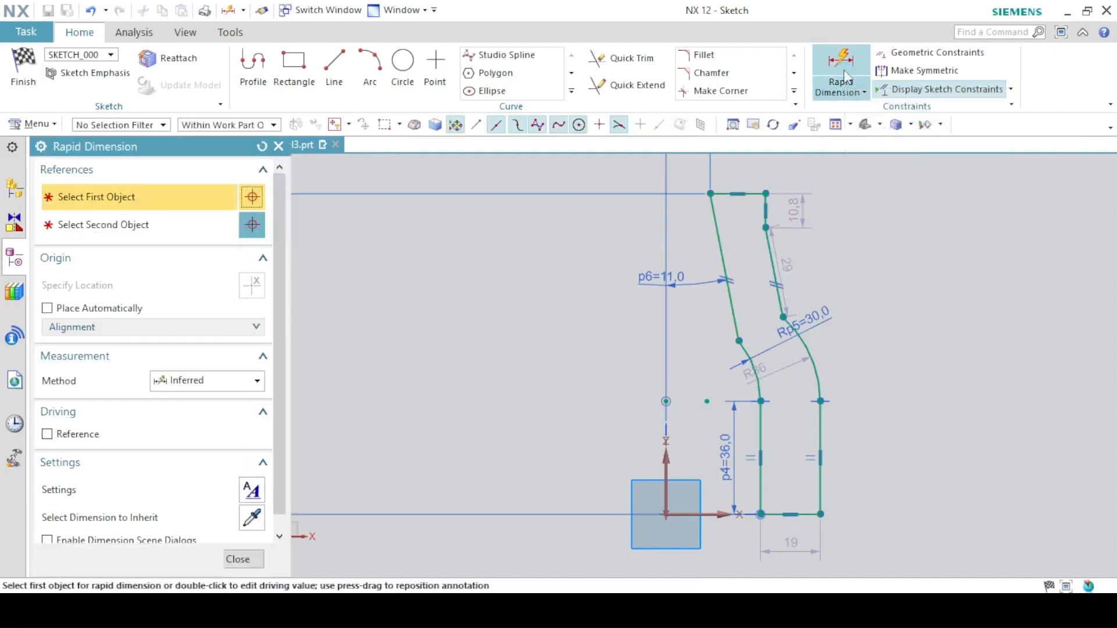
pyautogui.hotkey('alt', 'Tab')
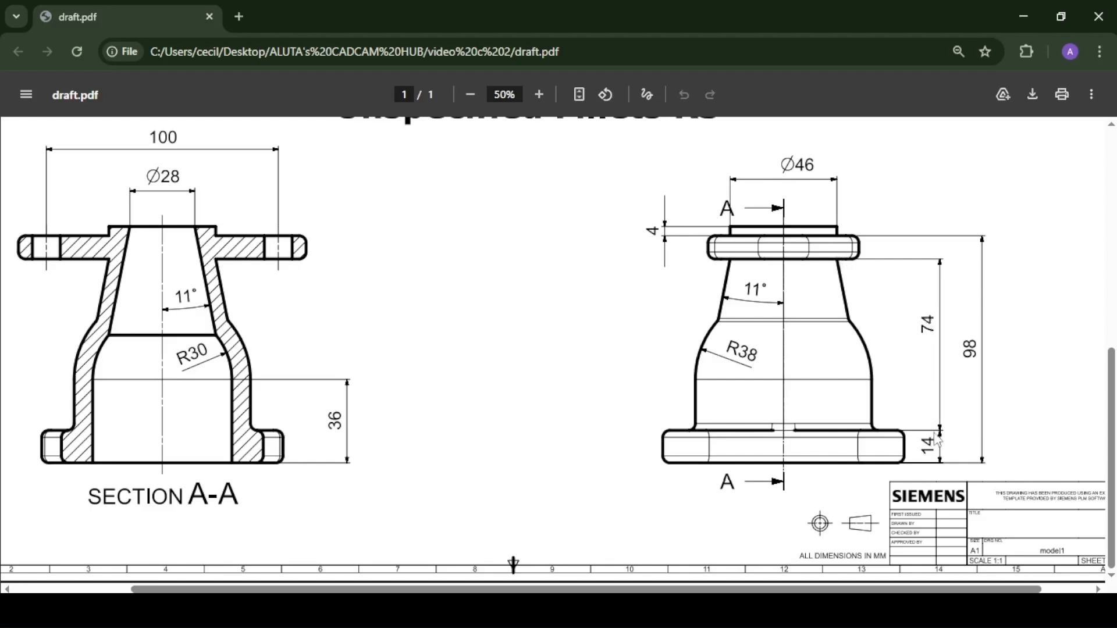
pyautogui.hotkey('alt', 'Tab')
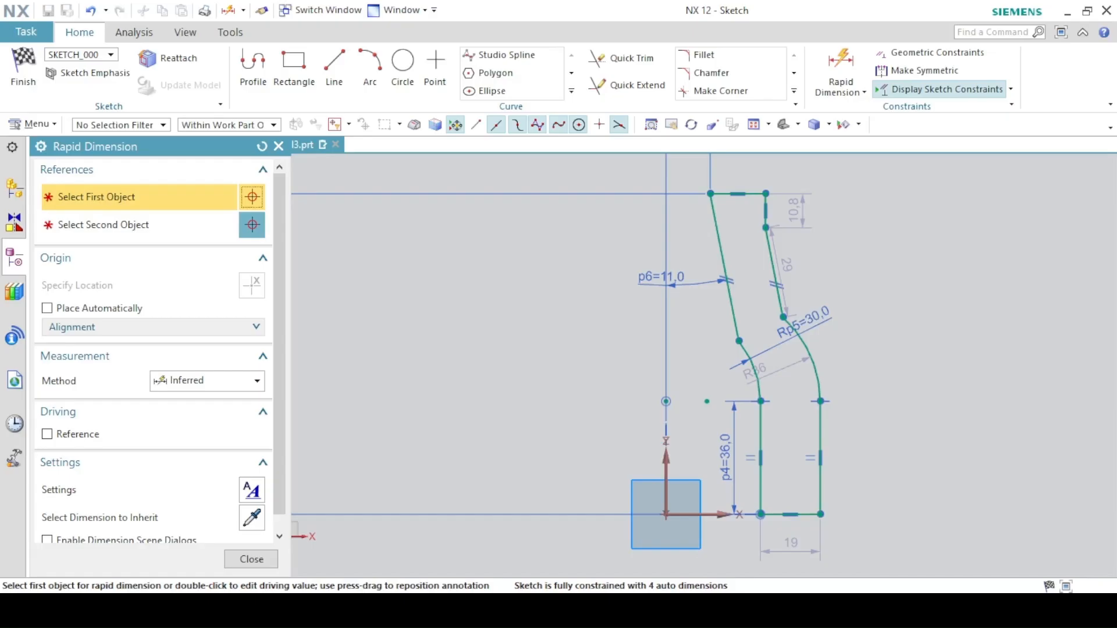
pyautogui.click(764, 228)
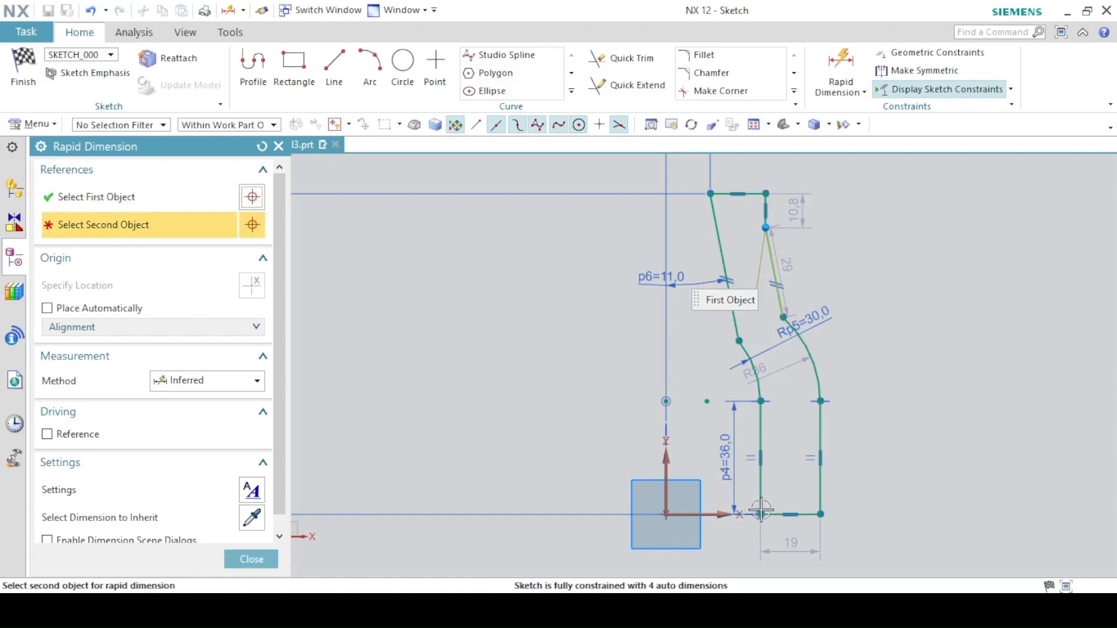
pyautogui.click(726, 517)
pyautogui.click(495, 368)
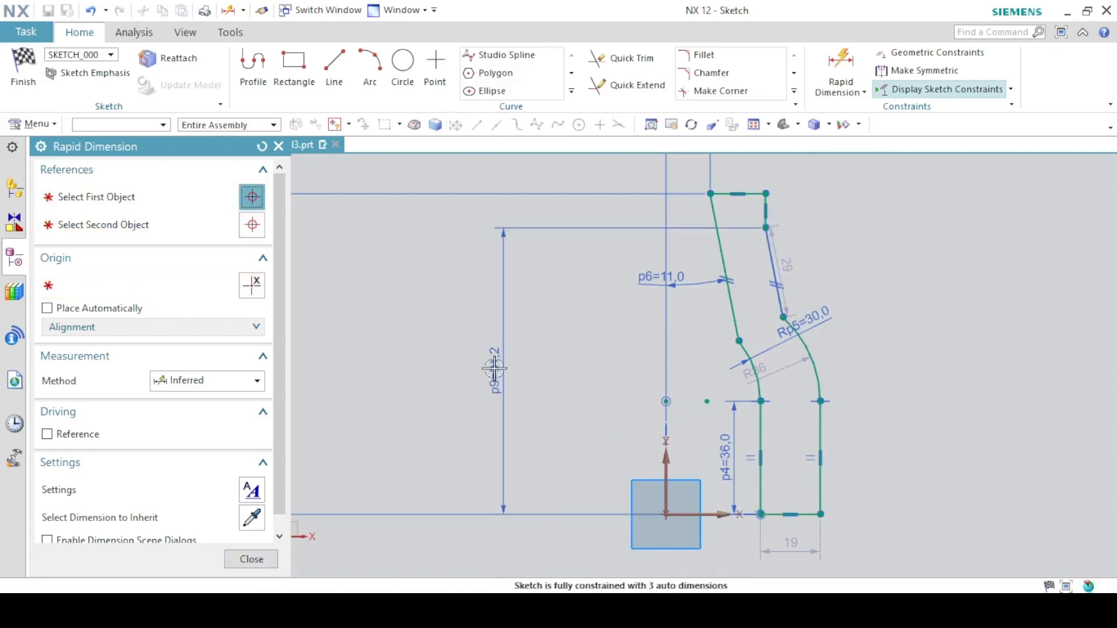
pyautogui.write('74+')
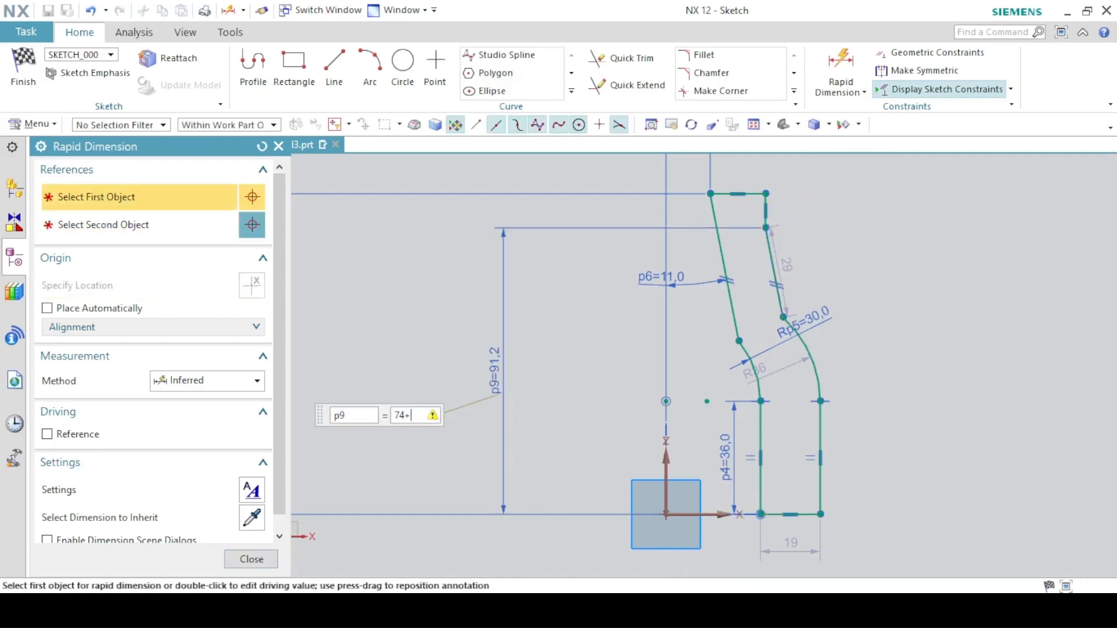
pyautogui.write('14')
pyautogui.press('Return')
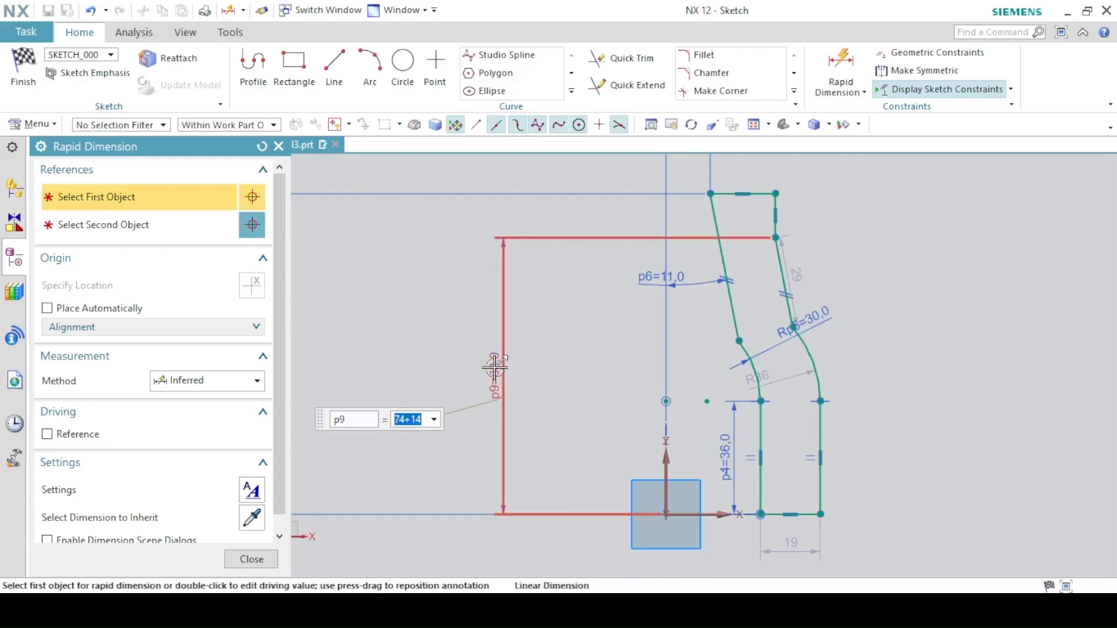
pyautogui.click(528, 610)
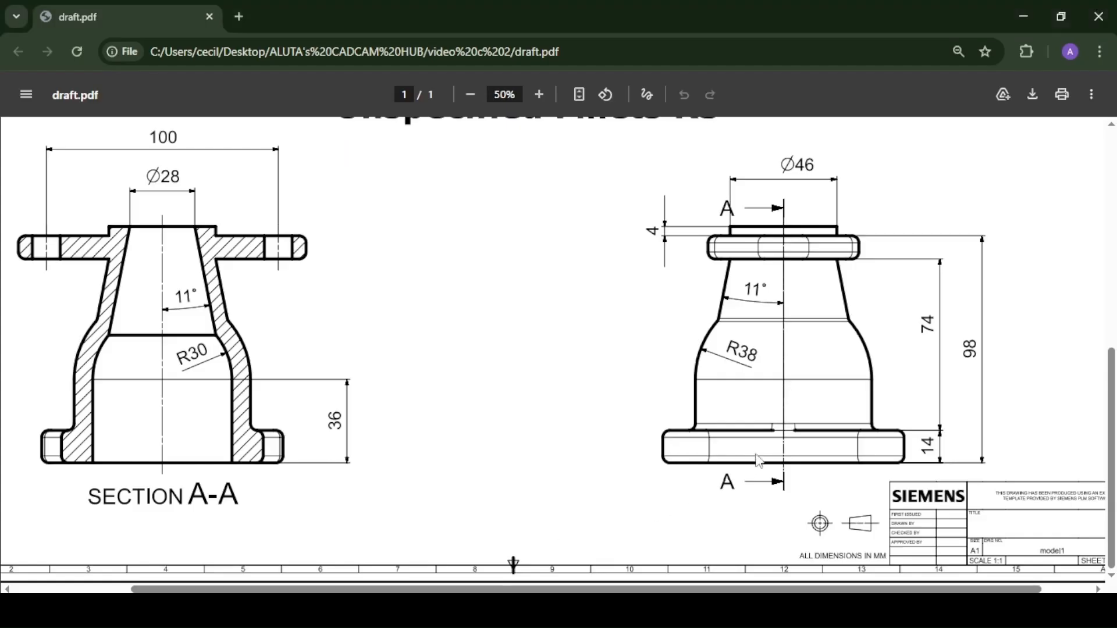
pyautogui.click(494, 610)
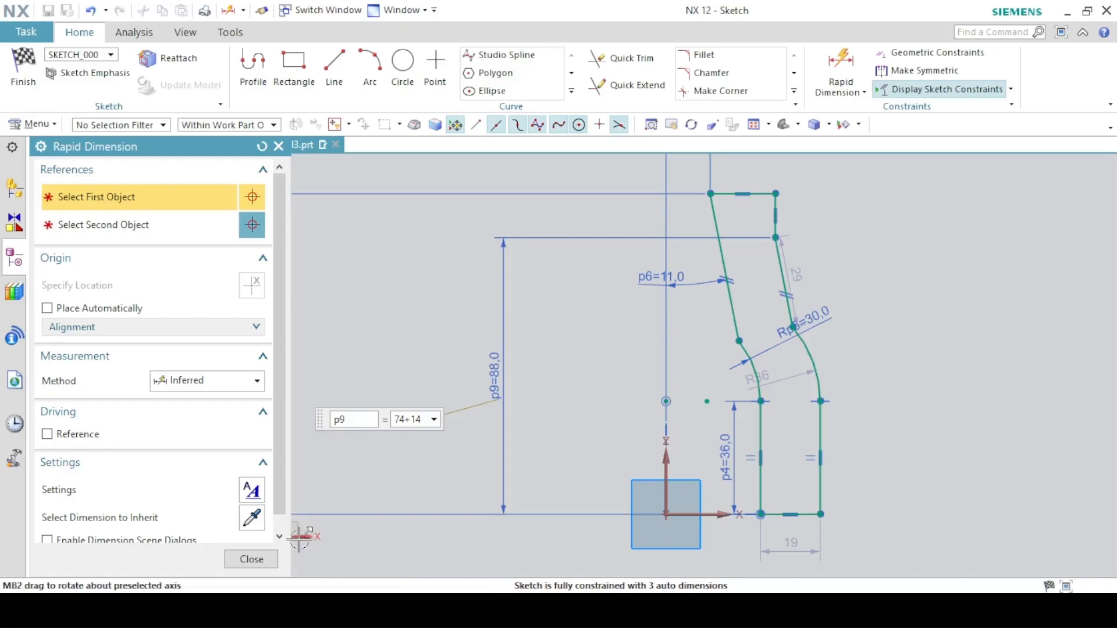
# - Set the outer arc's radius dimension to 38
pyautogui.doubleClick(771, 378)
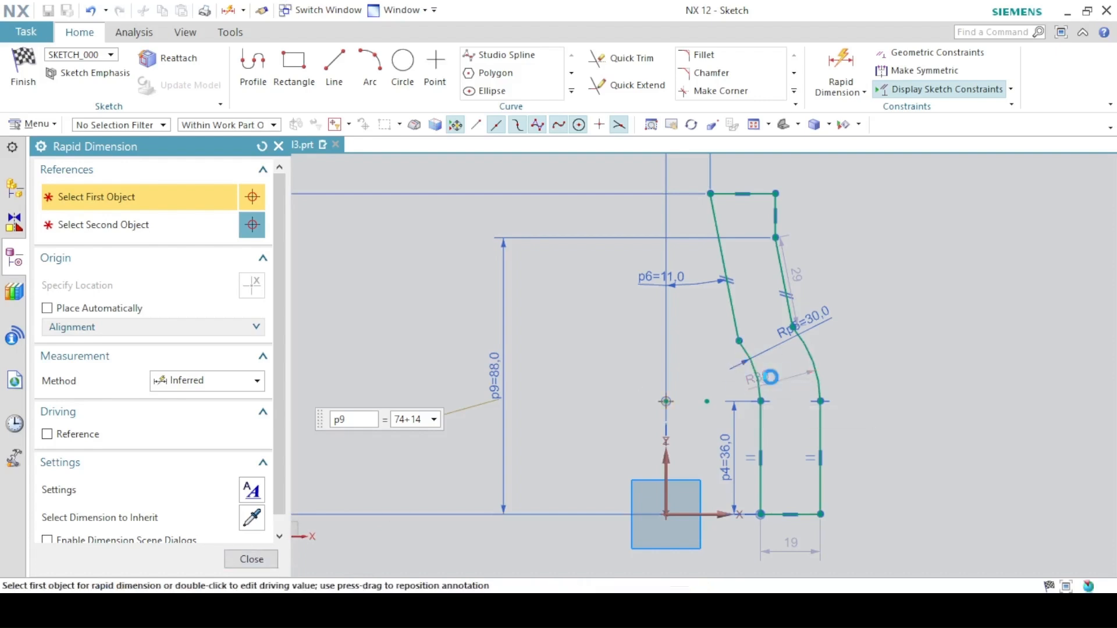
pyautogui.write('2')
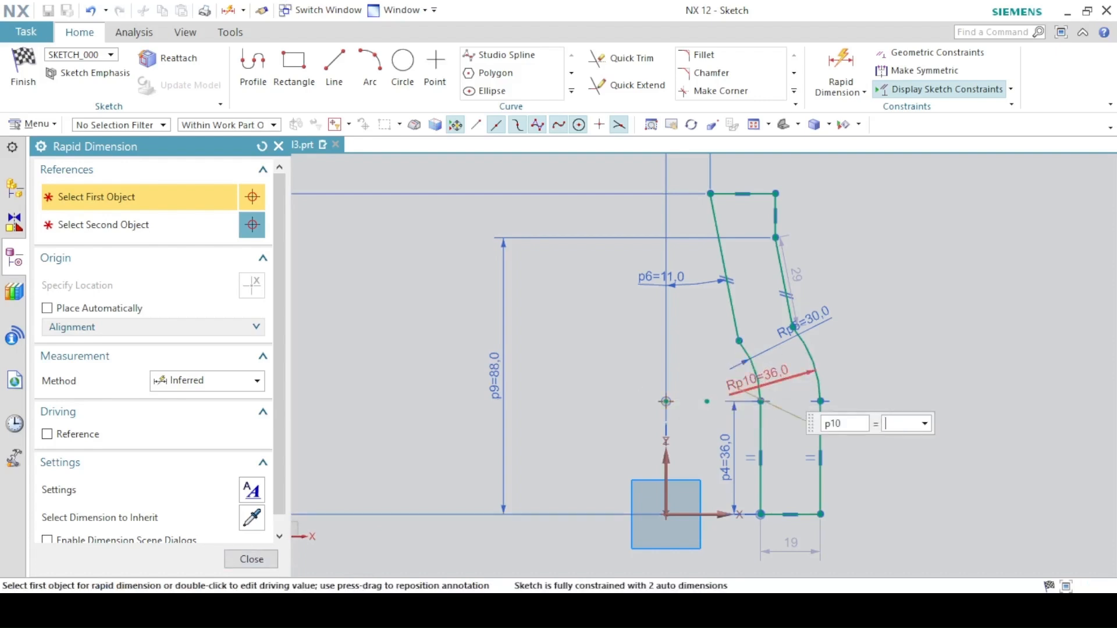
pyautogui.write('8')
pyautogui.press('Return')
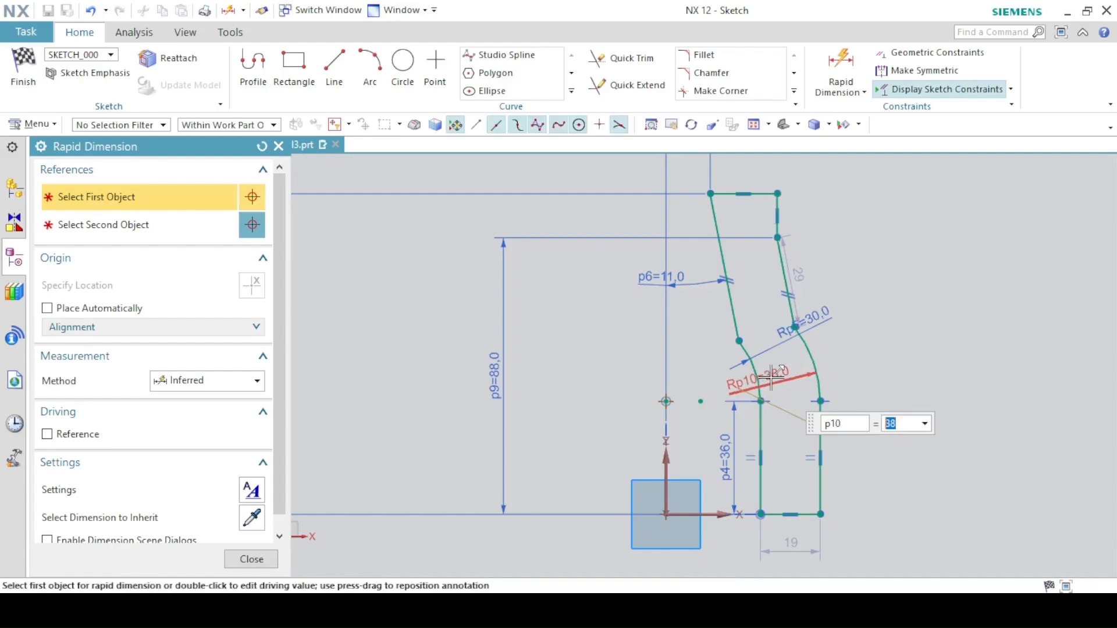
pyautogui.hotkey('alt', 'Tab')
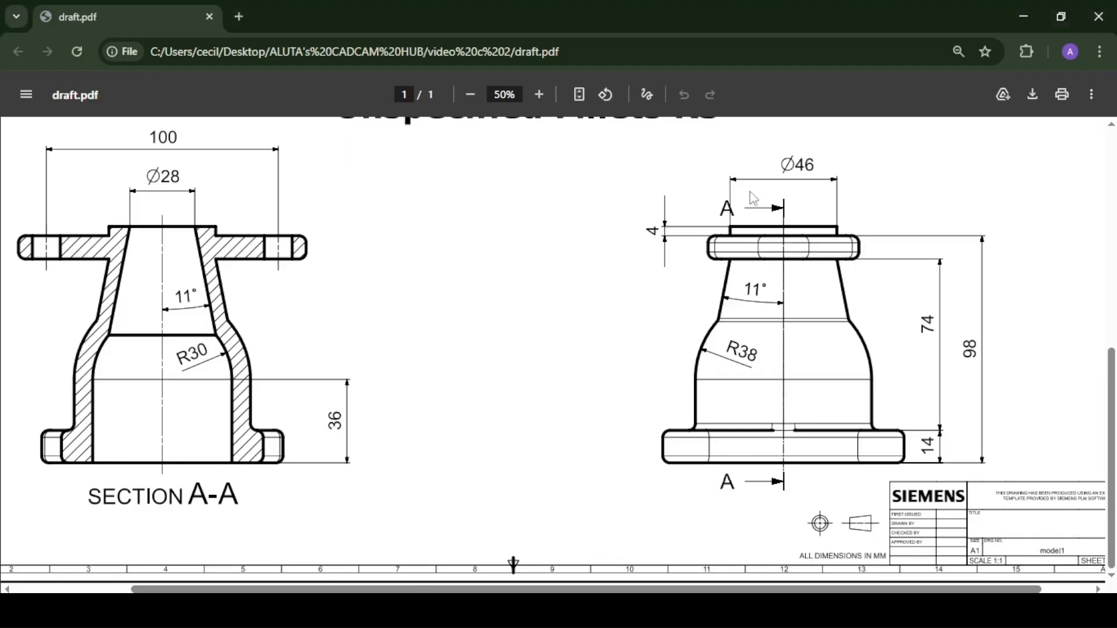
pyautogui.hotkey('alt', 'Tab')
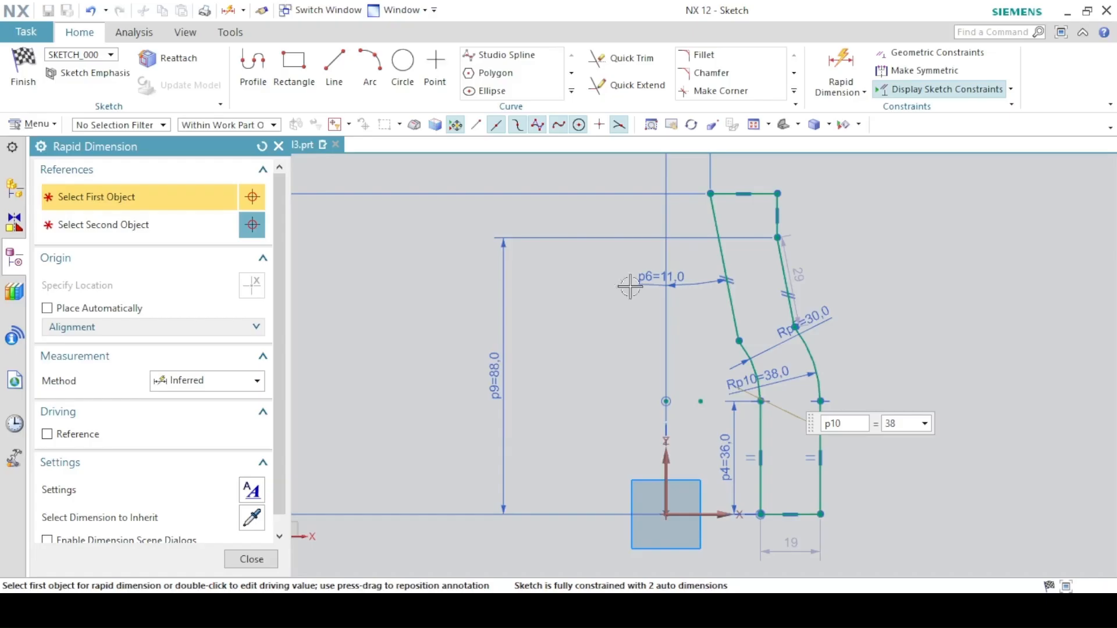
# - Dimension the horizontal distance from the outer top corner to the vertical axis as 46/2
pyautogui.click(769, 194)
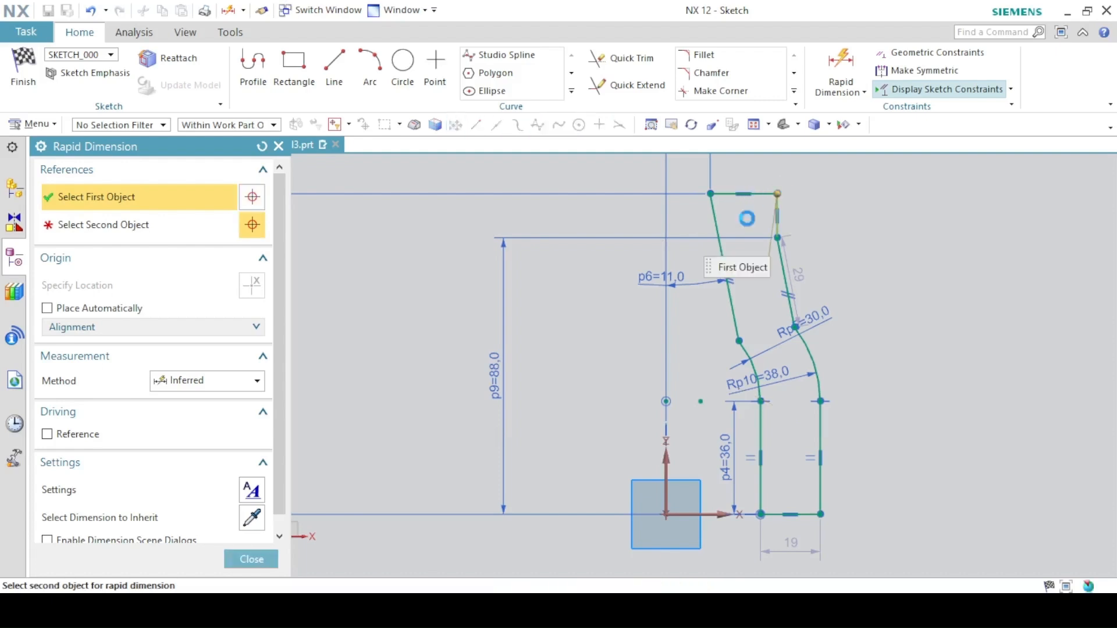
pyautogui.click(661, 457)
pyautogui.click(632, 167)
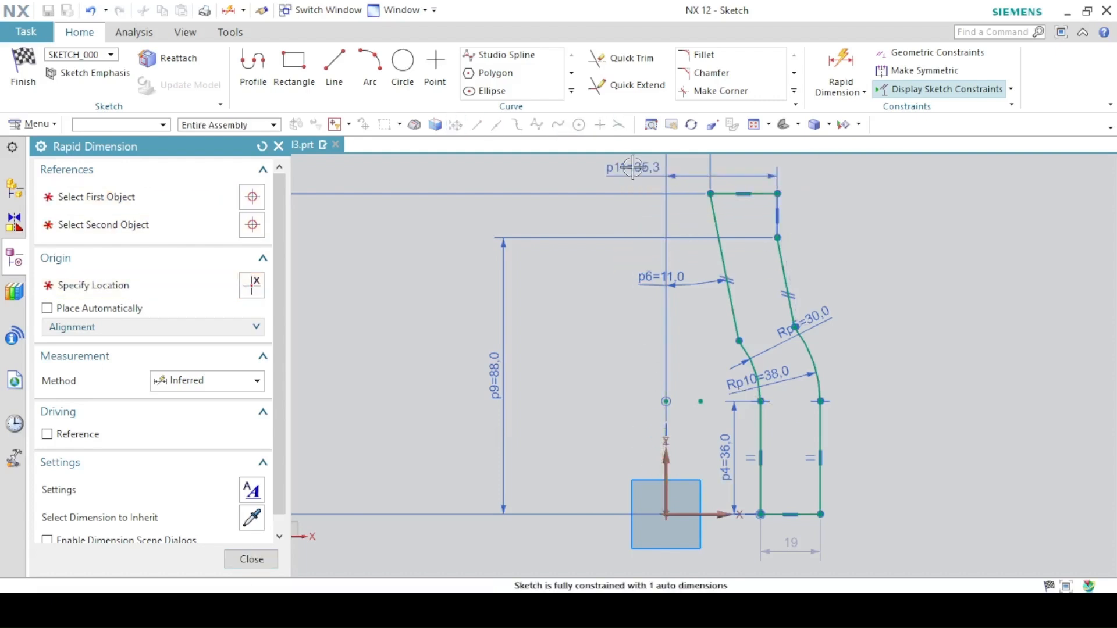
pyautogui.write('46')
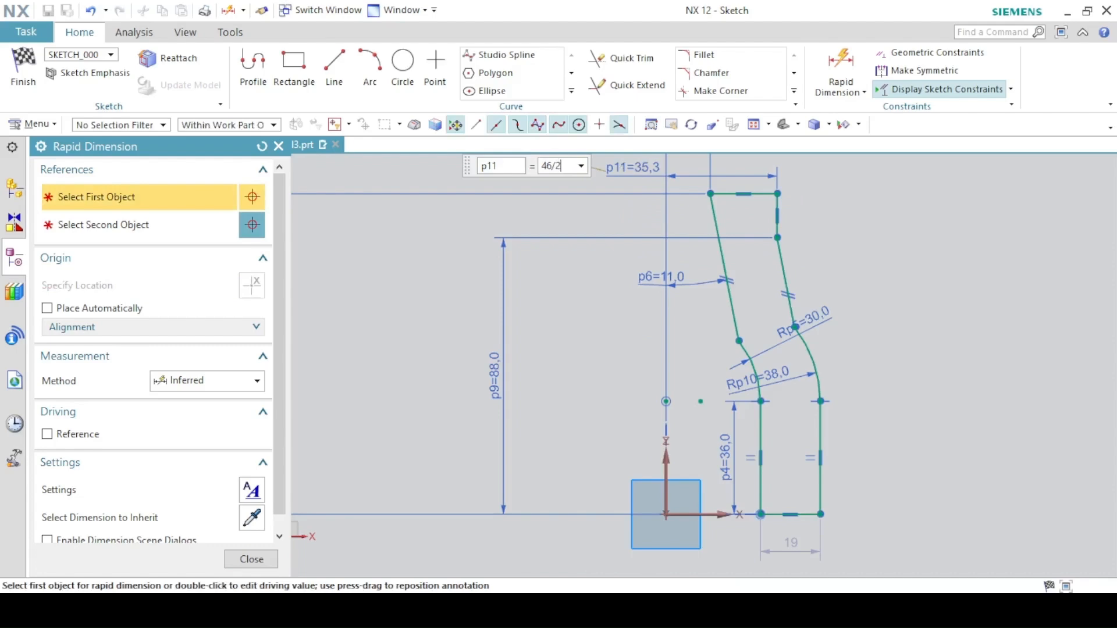
pyautogui.write('/2')
pyautogui.press('Return')
pyautogui.hotkey('alt', 'Tab')
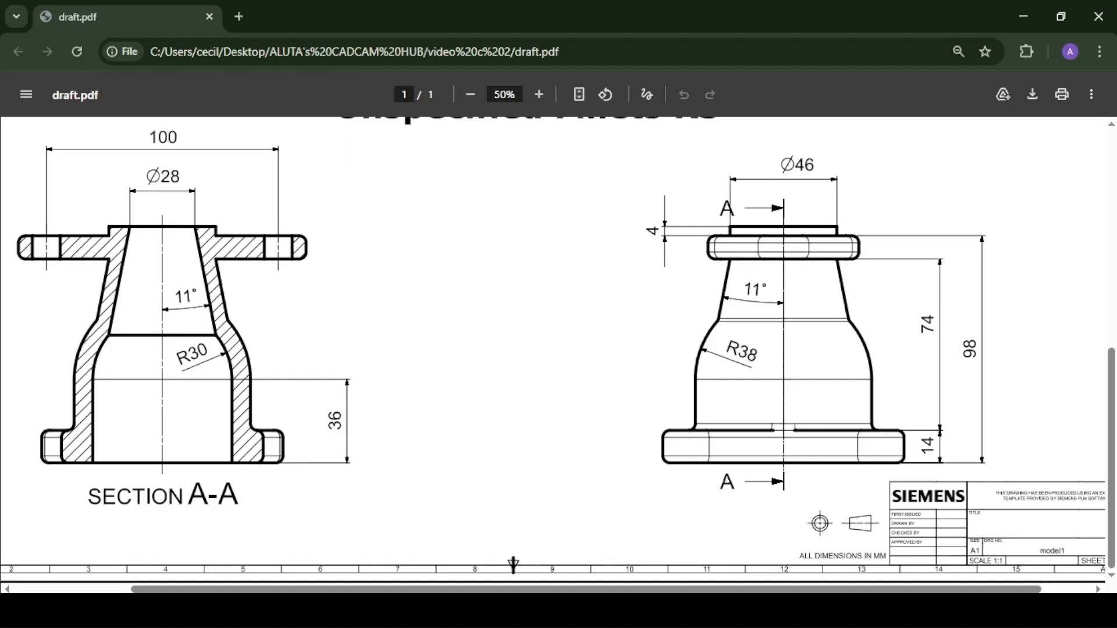
# - Constrain the arc's centre point to lie on the sketch's vertical axis
pyautogui.hotkey('alt', 'Tab')
pyautogui.click(267, 560)
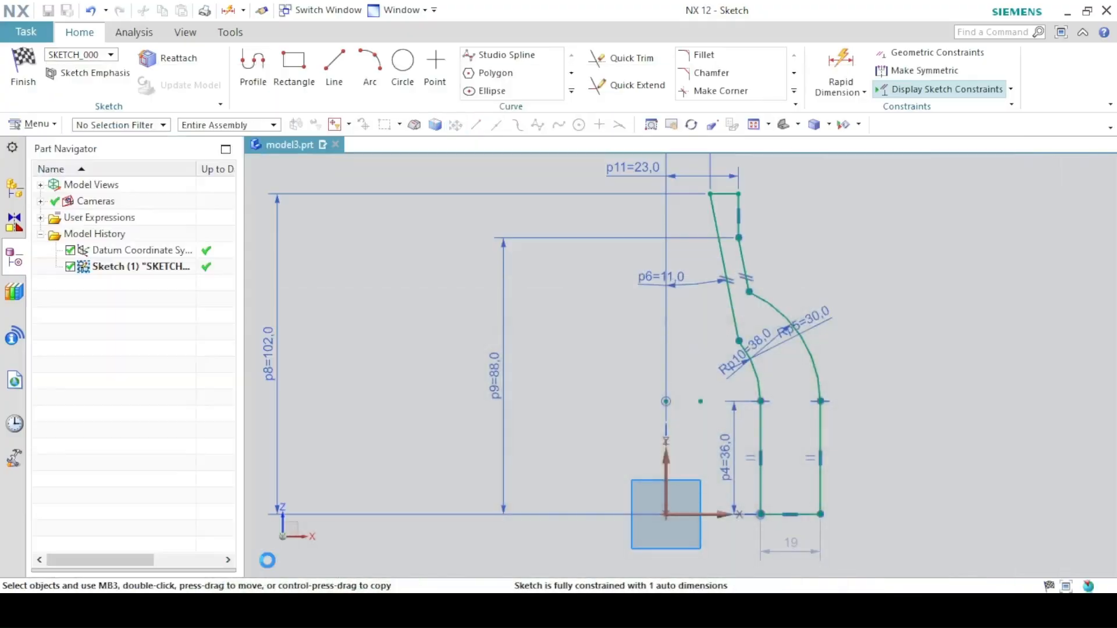
pyautogui.click(701, 401)
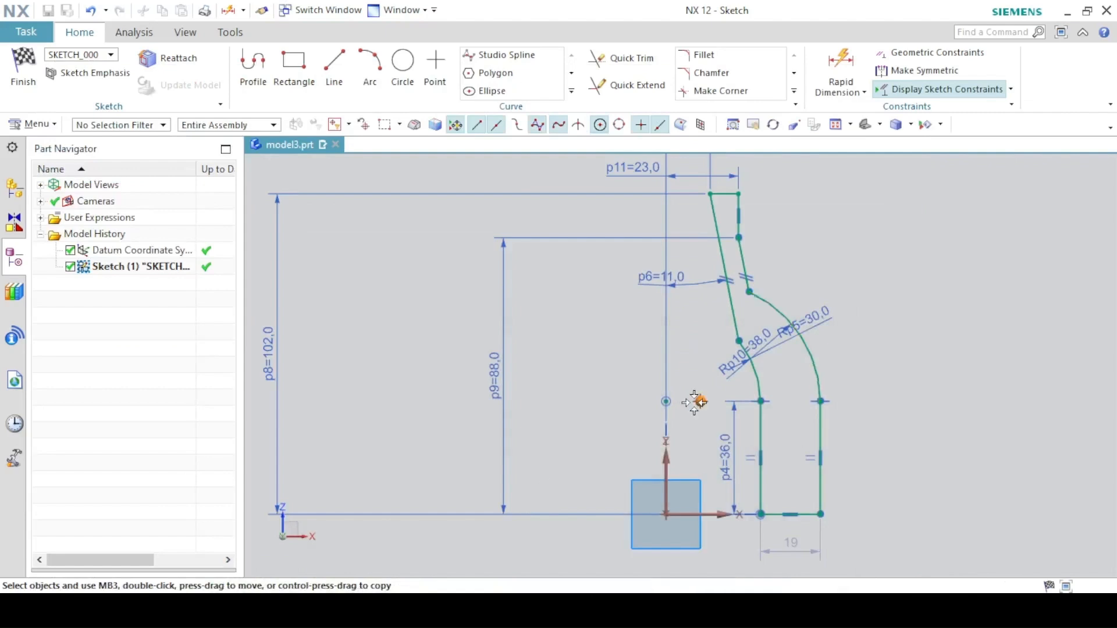
pyautogui.click(670, 460)
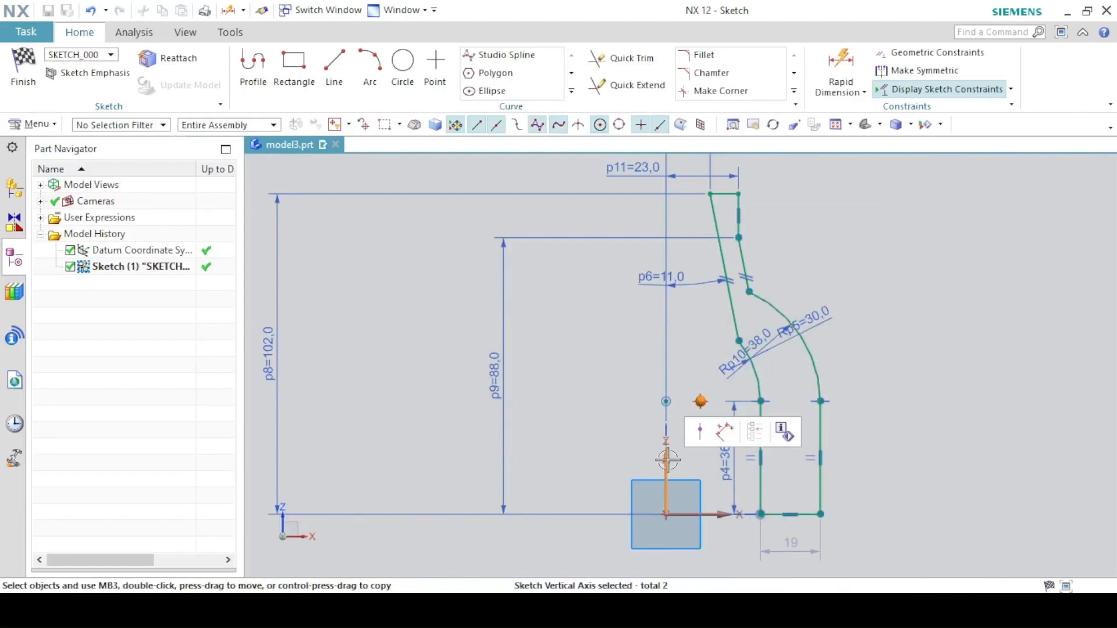
pyautogui.click(699, 434)
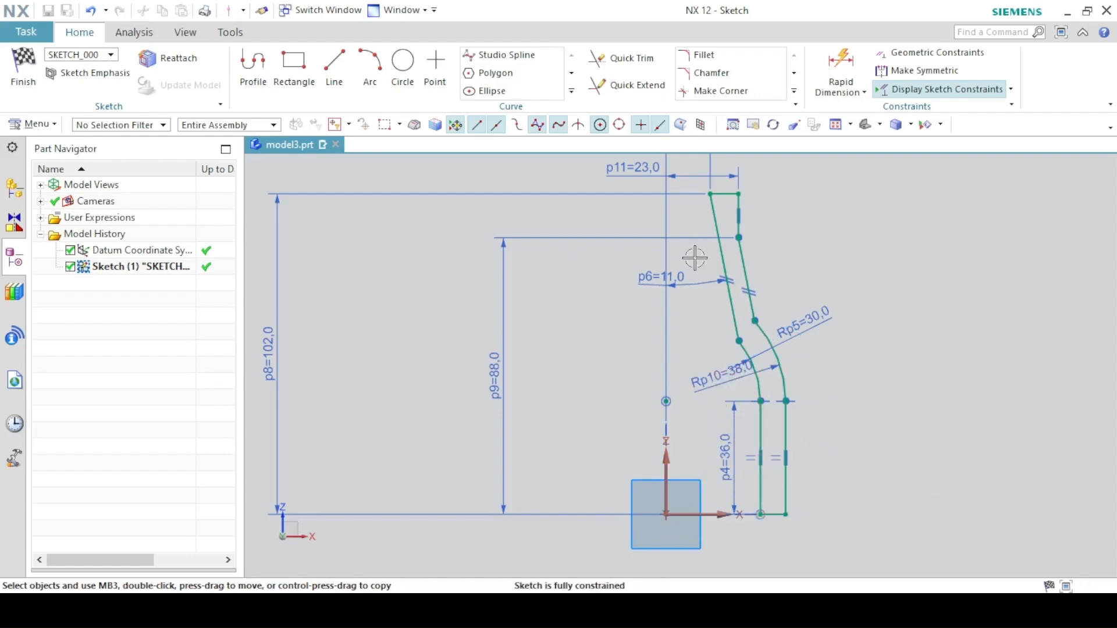
# - Finish the sketch and revolve it 360° about the vertical datum axis
pyautogui.click(23, 64)
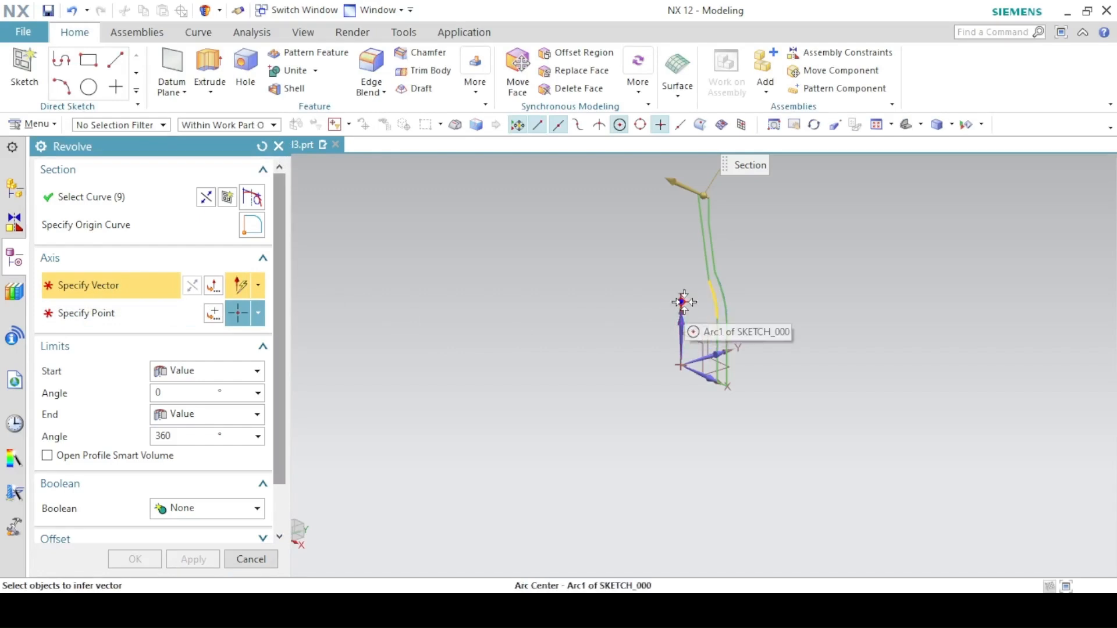
pyautogui.scroll(7, 684, 301)
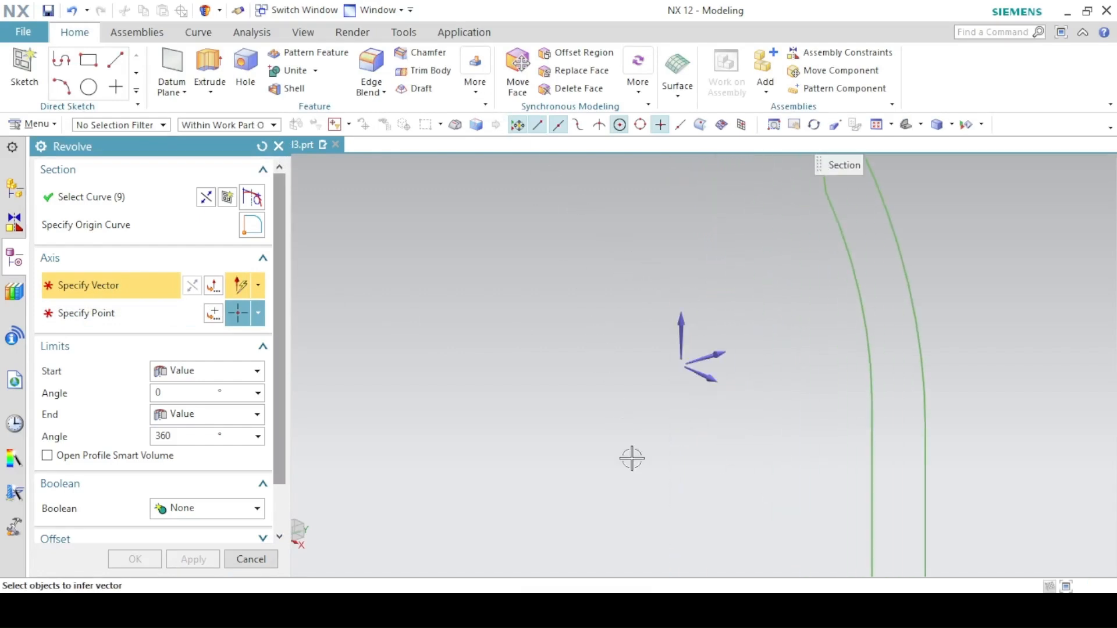
pyautogui.keyDown('shift'); pyautogui.moveTo(597, 426); pyautogui.dragTo(581, 212, button='middle'); pyautogui.keyUp('shift')
pyautogui.click(655, 361)
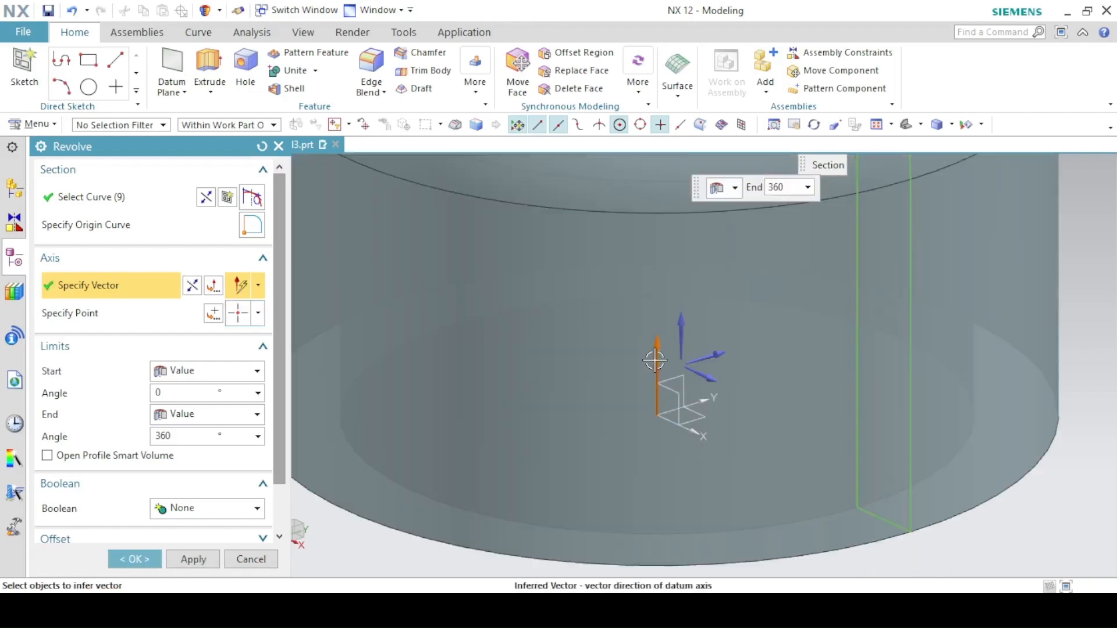
pyautogui.click(913, 126)
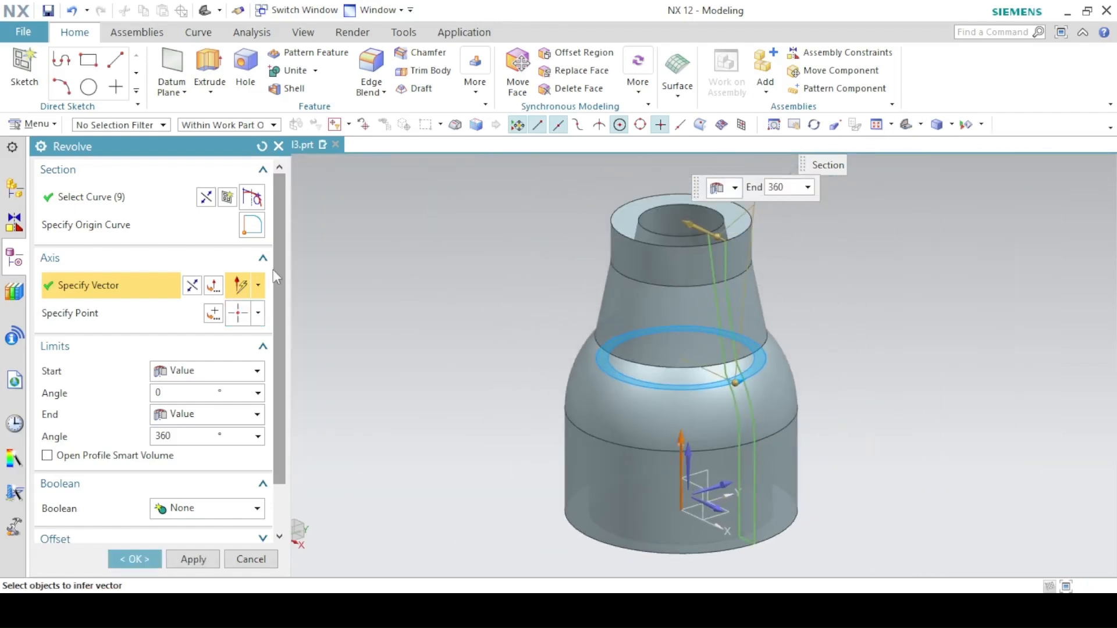
pyautogui.click(134, 559)
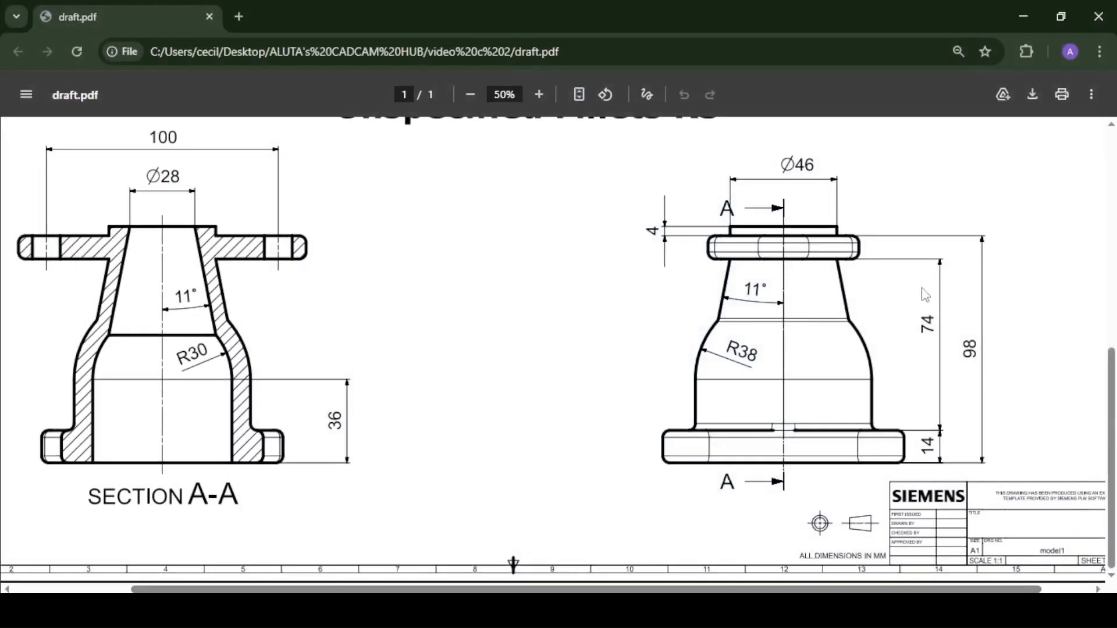
# - Examine the top view of the flange in the PDF drawing
pyautogui.scroll(5, 926, 296)
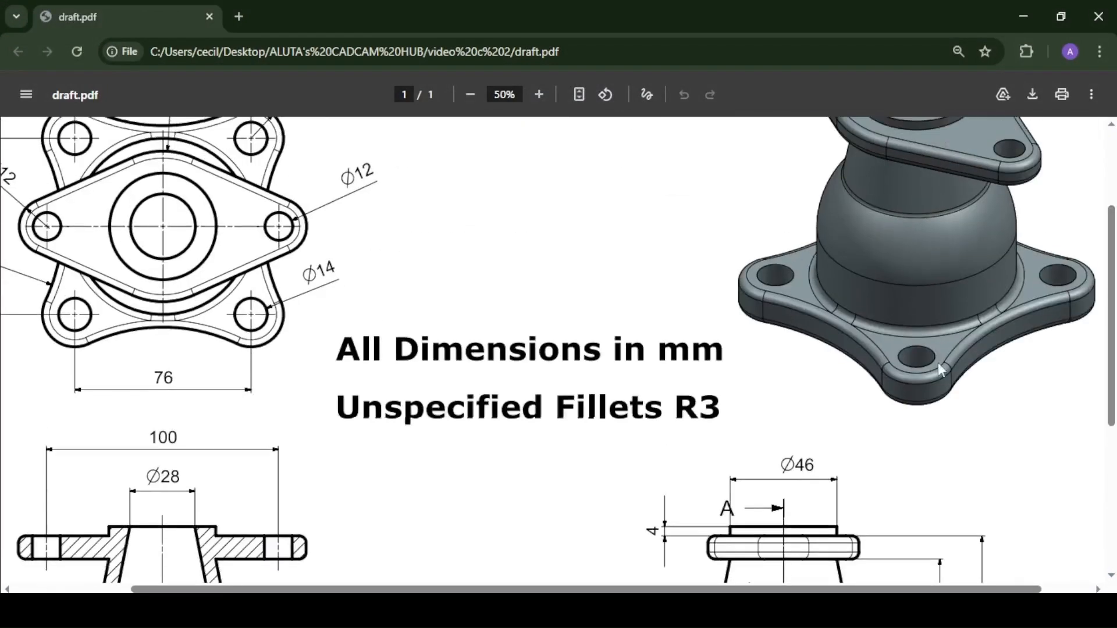
pyautogui.scroll(3, 1111, 314)
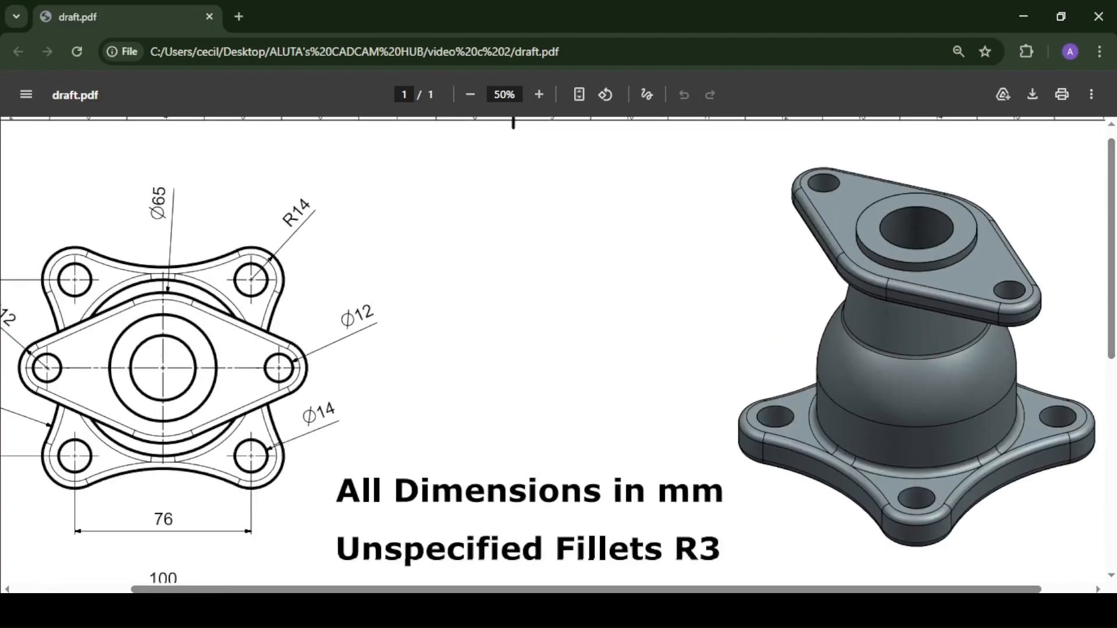
pyautogui.moveTo(264, 591); pyautogui.dragTo(174, 589)
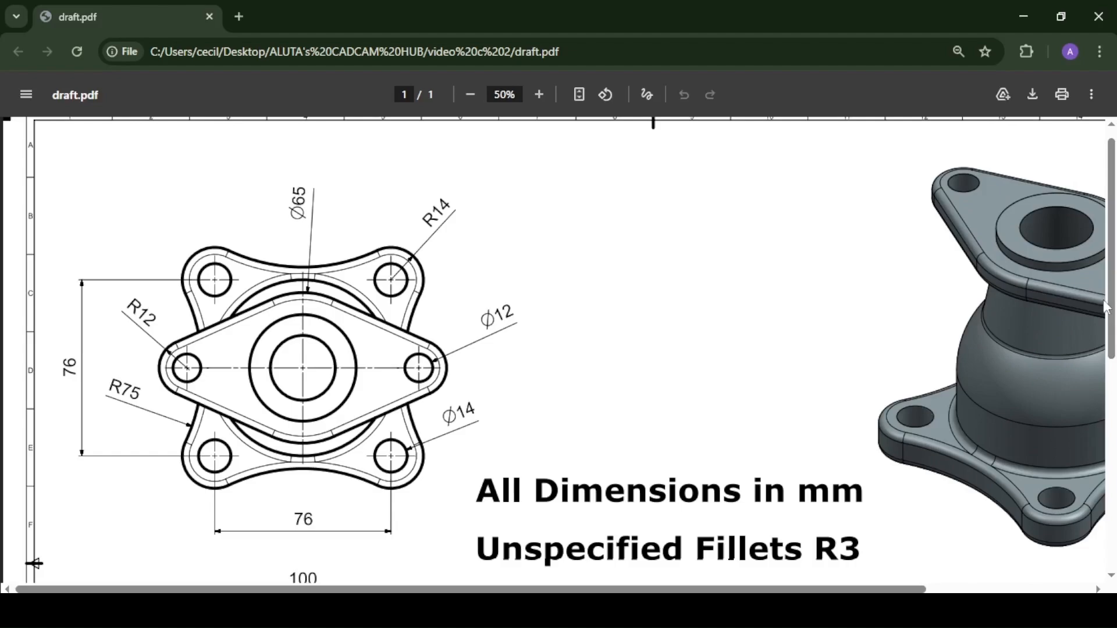
pyautogui.scroll(-1, 1106, 307)
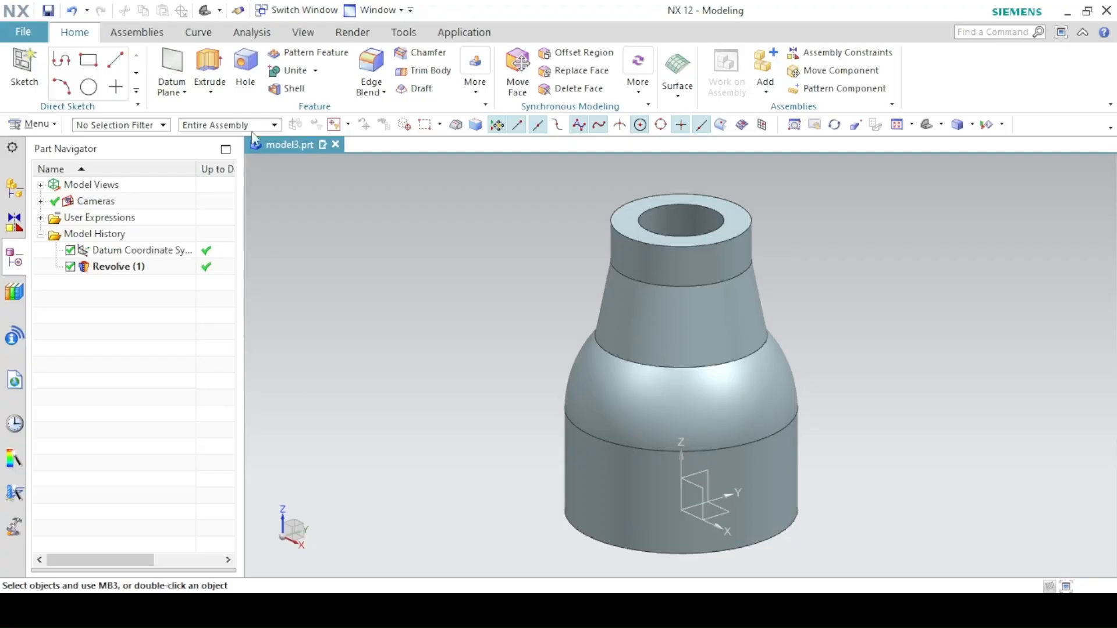
# - Start an Extrude and create its section sketch on the default horizontal plane
pyautogui.click(210, 70)
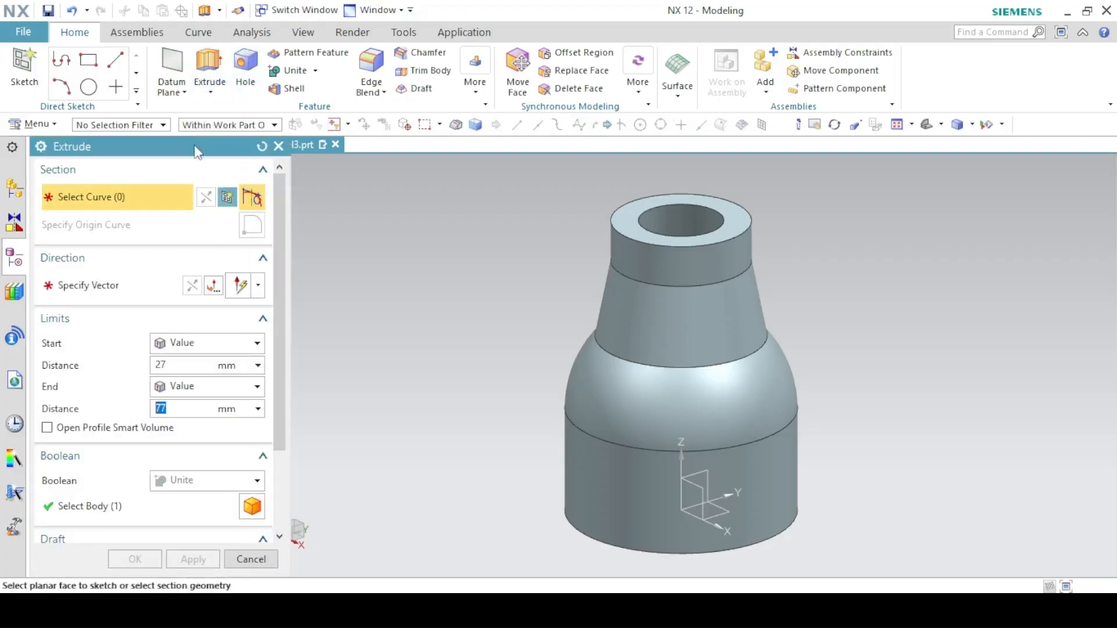
pyautogui.click(239, 559)
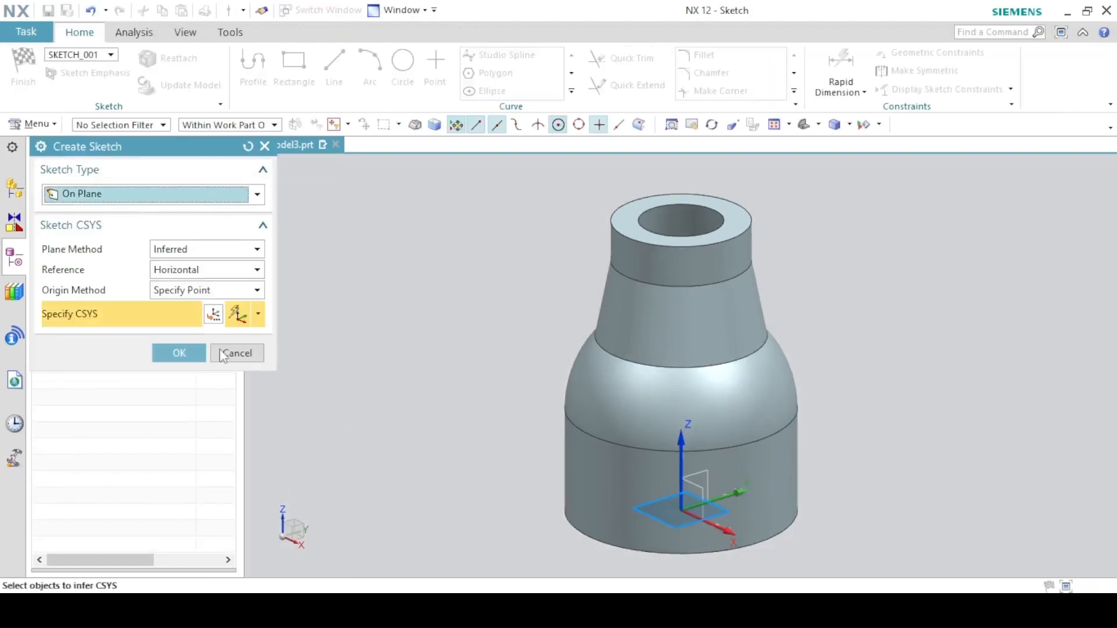
pyautogui.click(180, 357)
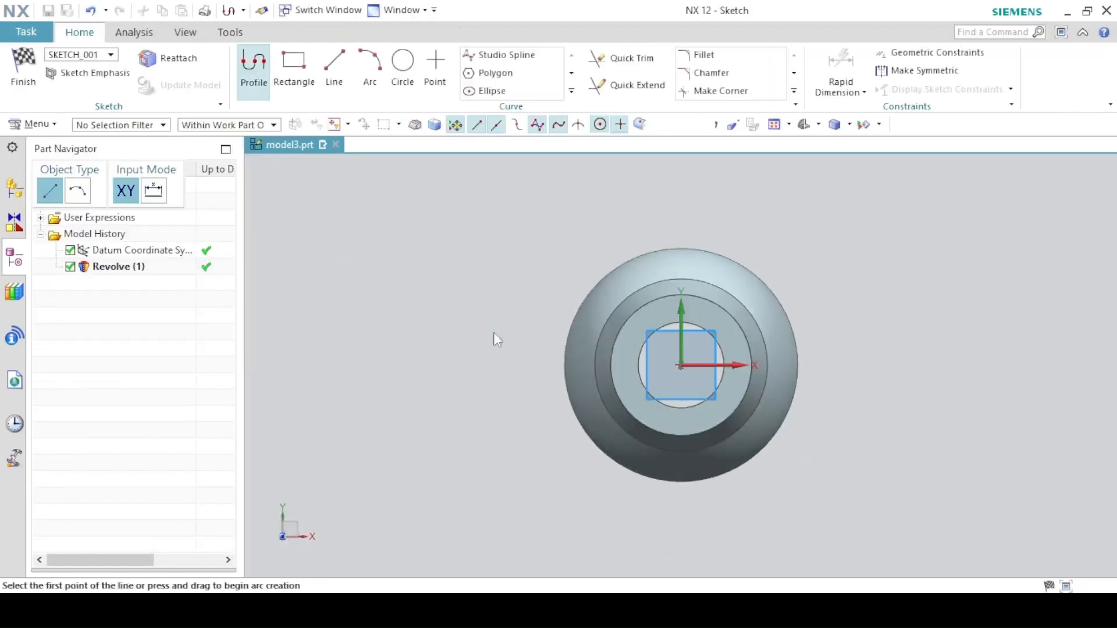
pyautogui.scroll(-3, 506, 294)
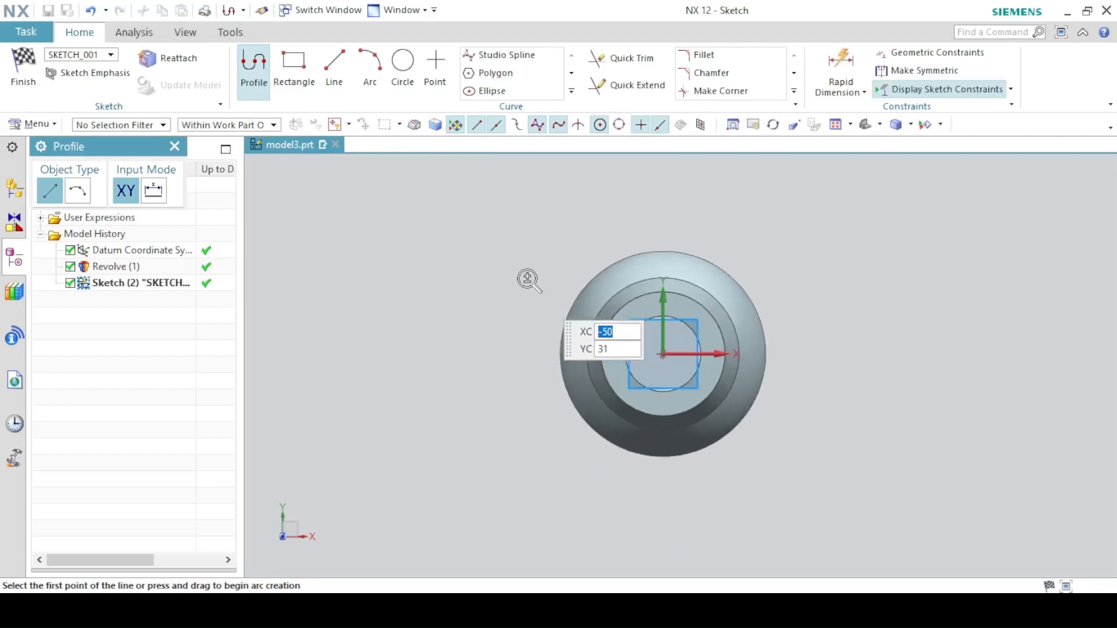
pyautogui.click(413, 610)
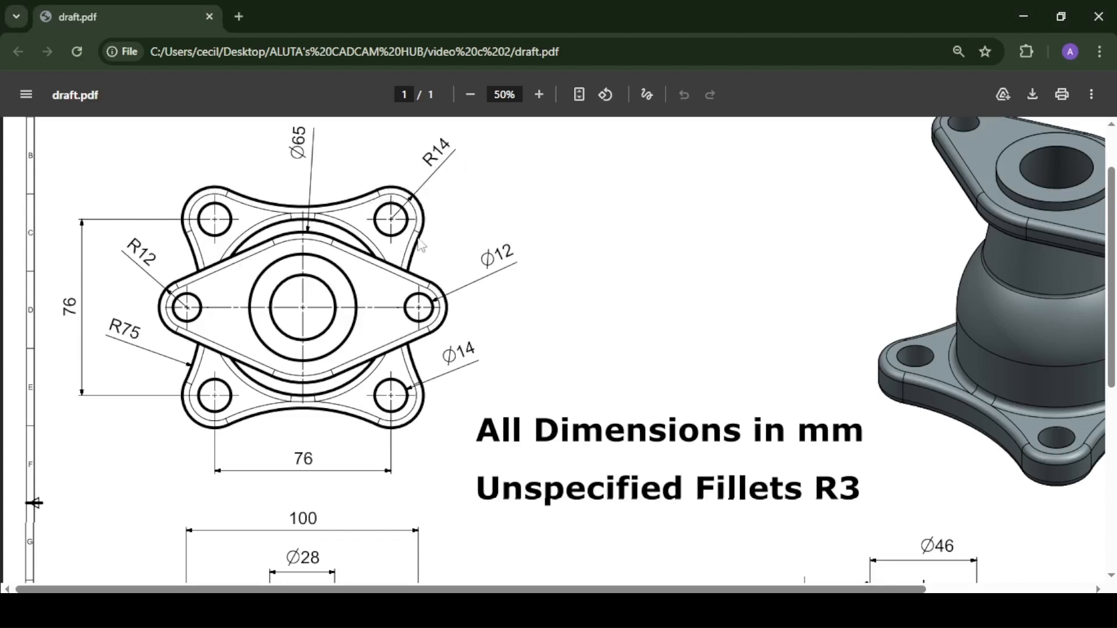
pyautogui.click(363, 609)
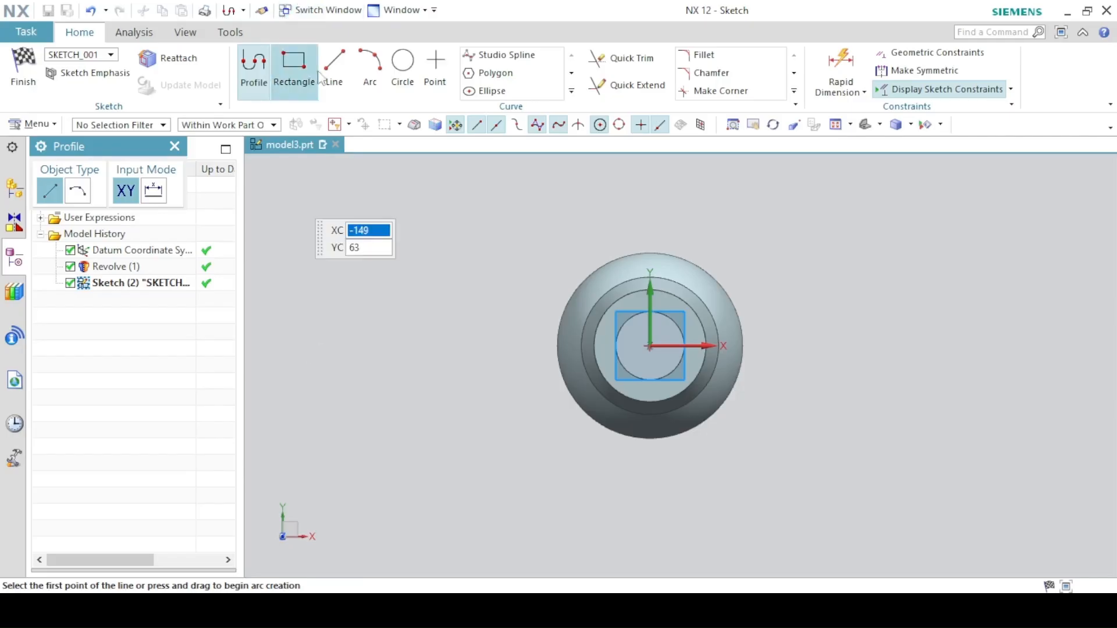
# - Draw four 28 mm circles at the four corner positions around the part's centre
pyautogui.click(391, 68)
pyautogui.click(510, 235)
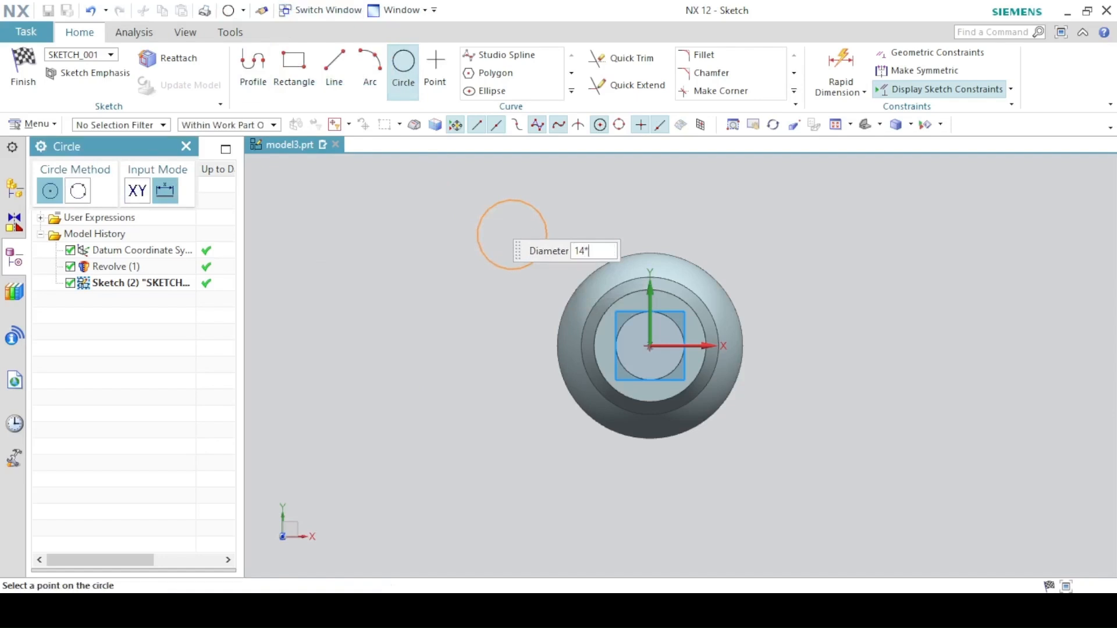
pyautogui.click(486, 212)
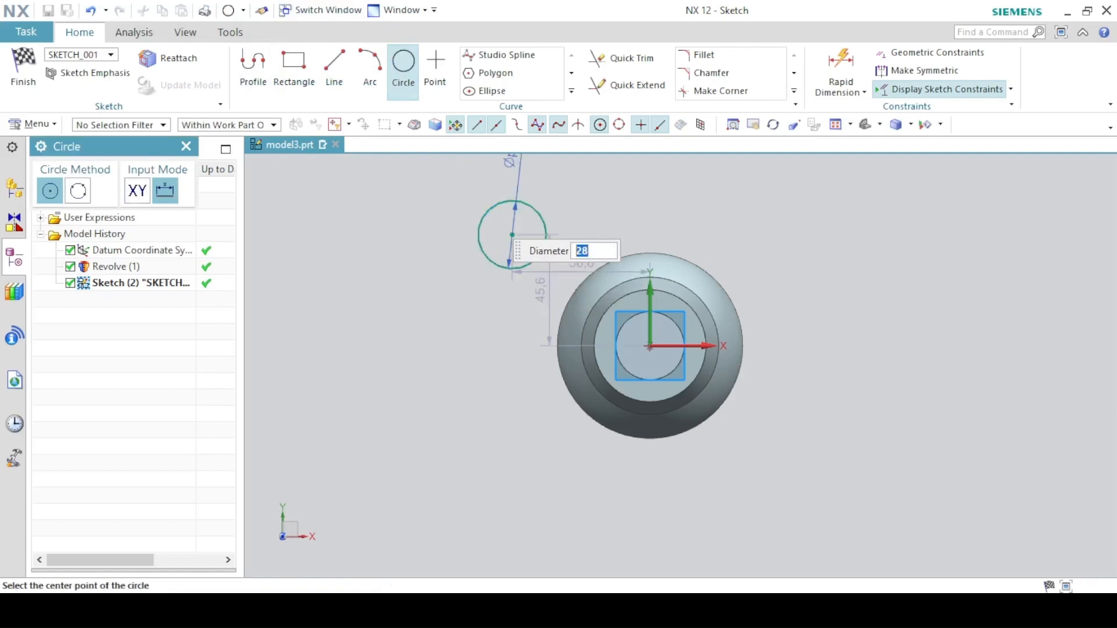
pyautogui.click(789, 234)
pyautogui.click(788, 488)
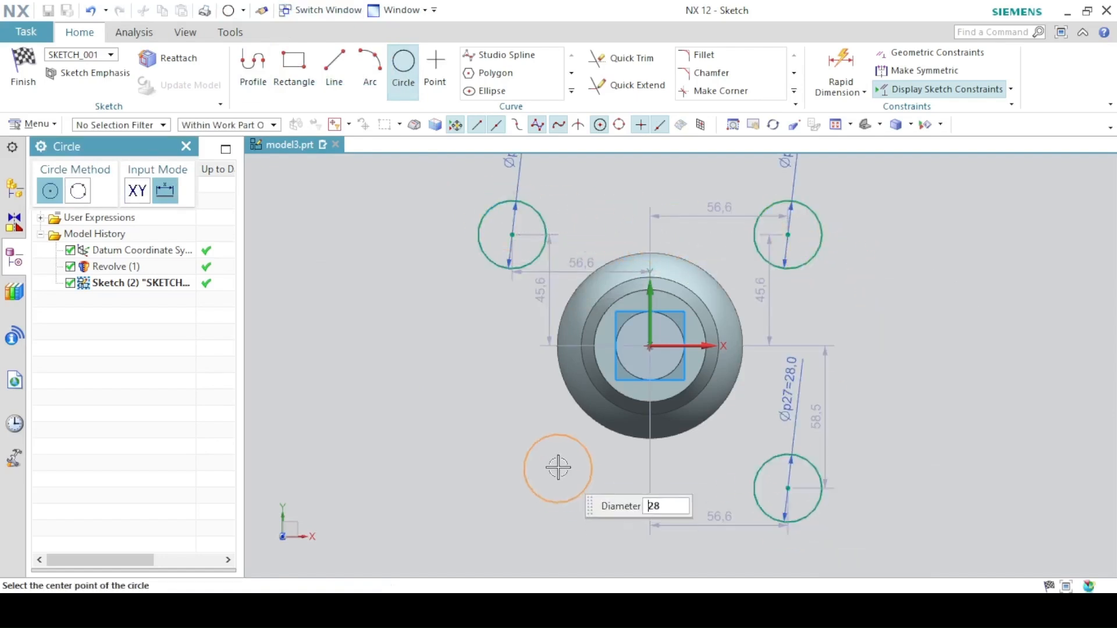
pyautogui.click(512, 476)
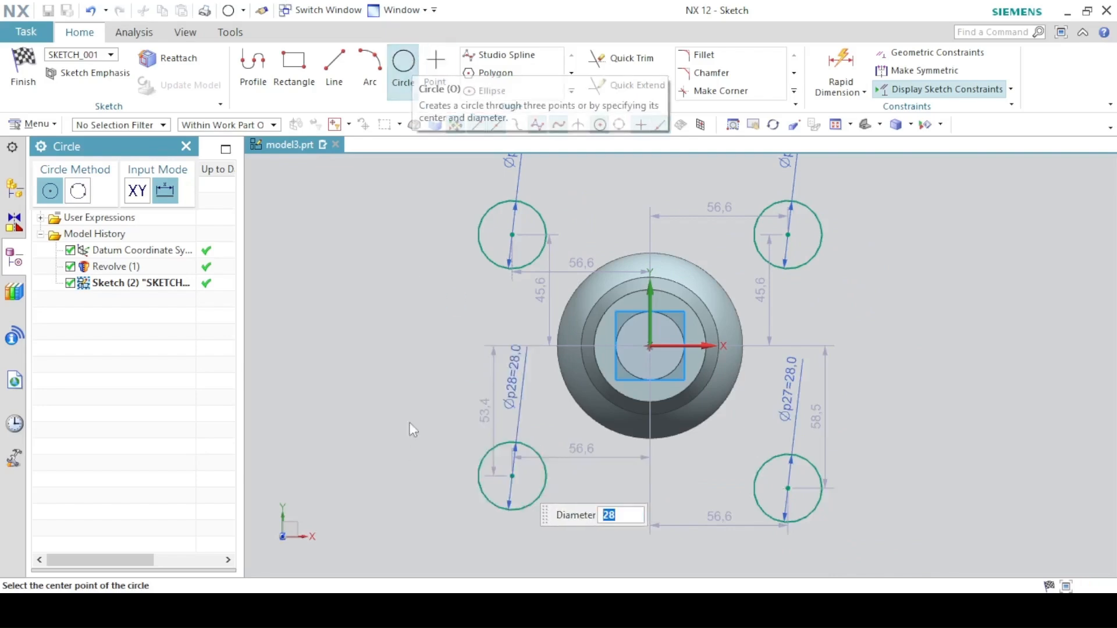
# - Draw a concentric 14 mm circle inside each of the four corner circles
pyautogui.click(439, 609)
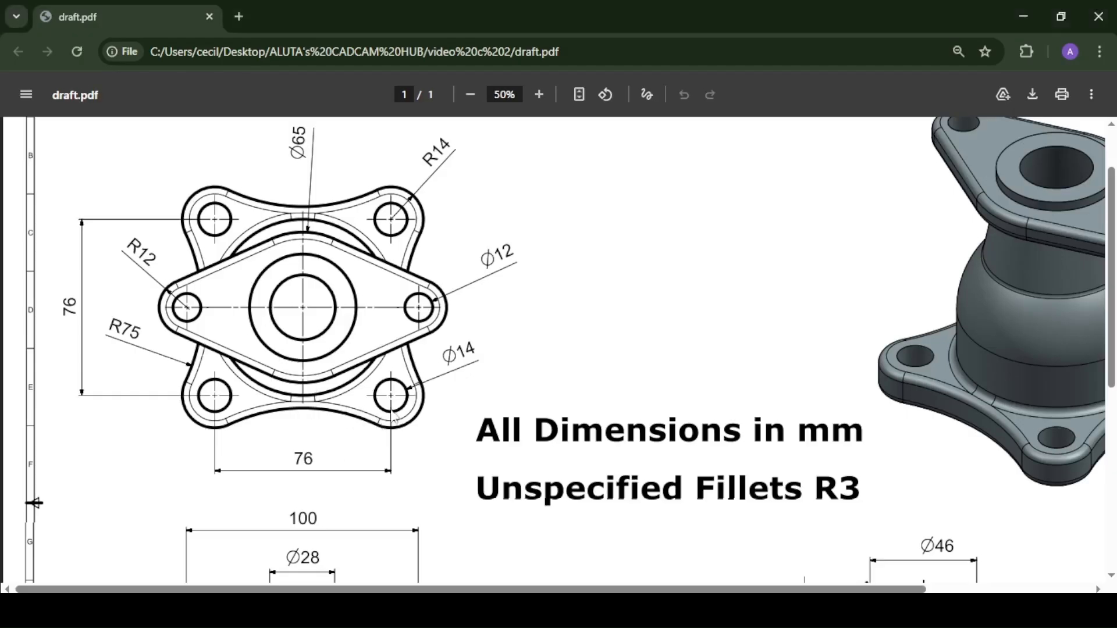
pyautogui.click(408, 610)
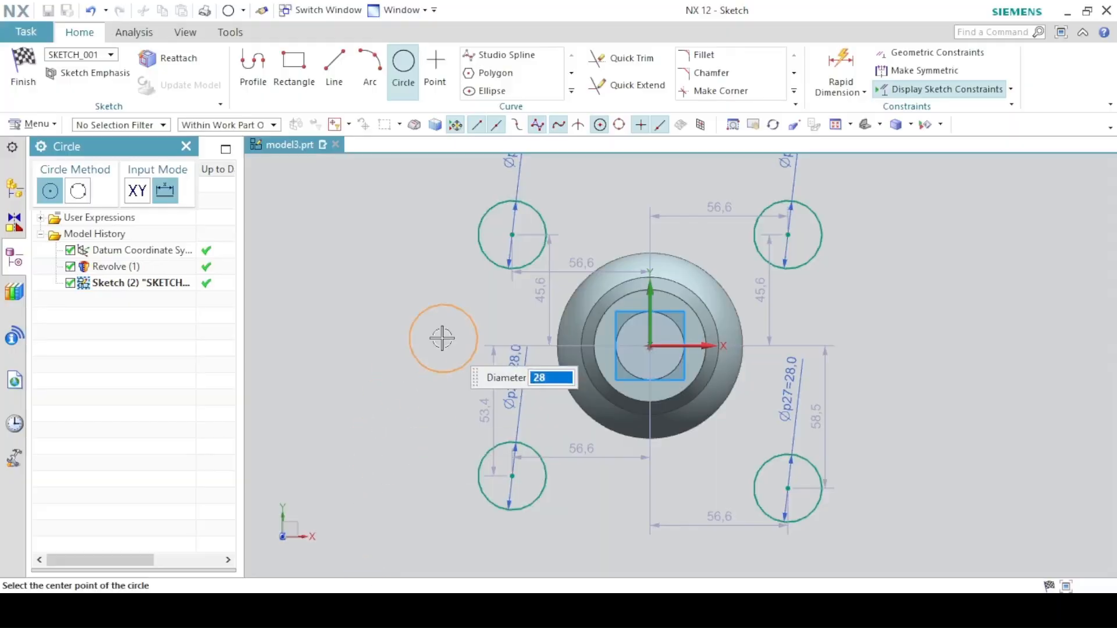
pyautogui.write('1')
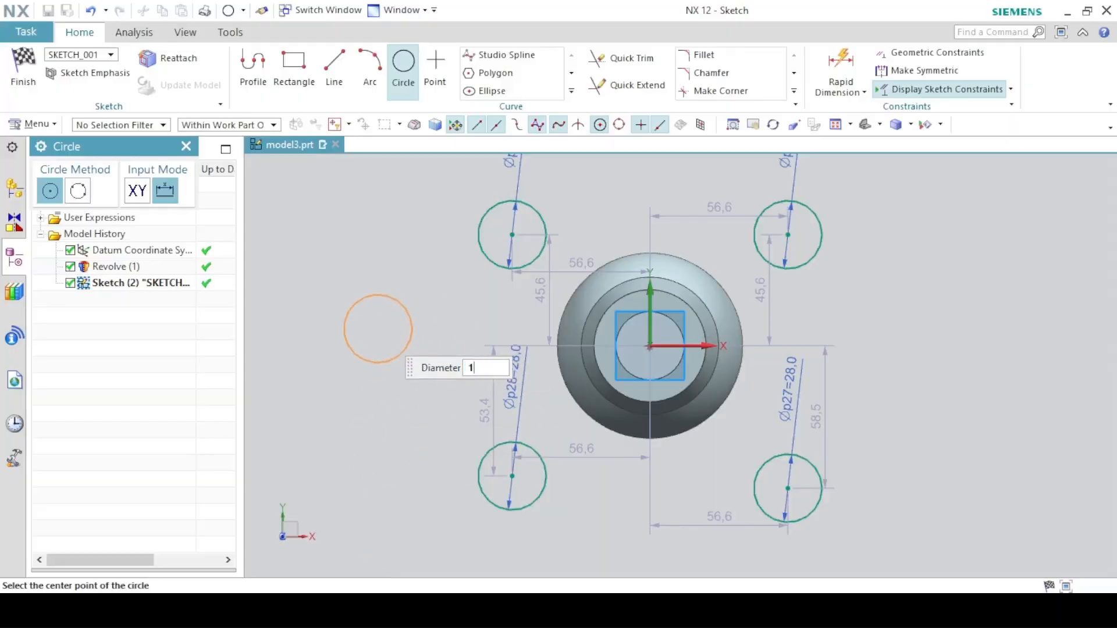
pyautogui.write('4')
pyautogui.click(513, 235)
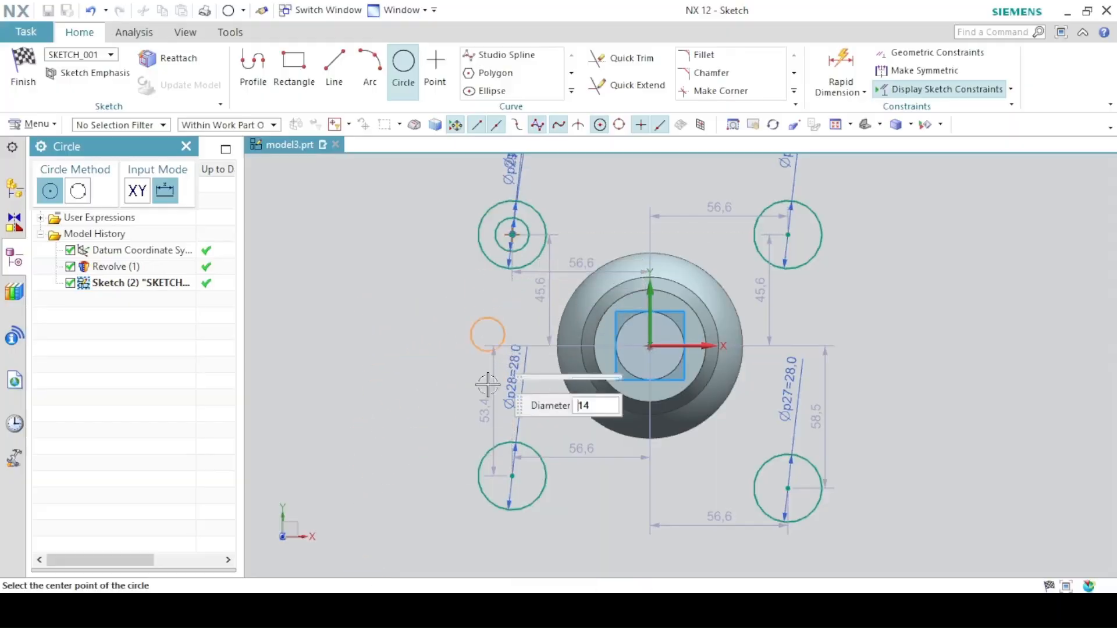
pyautogui.click(512, 476)
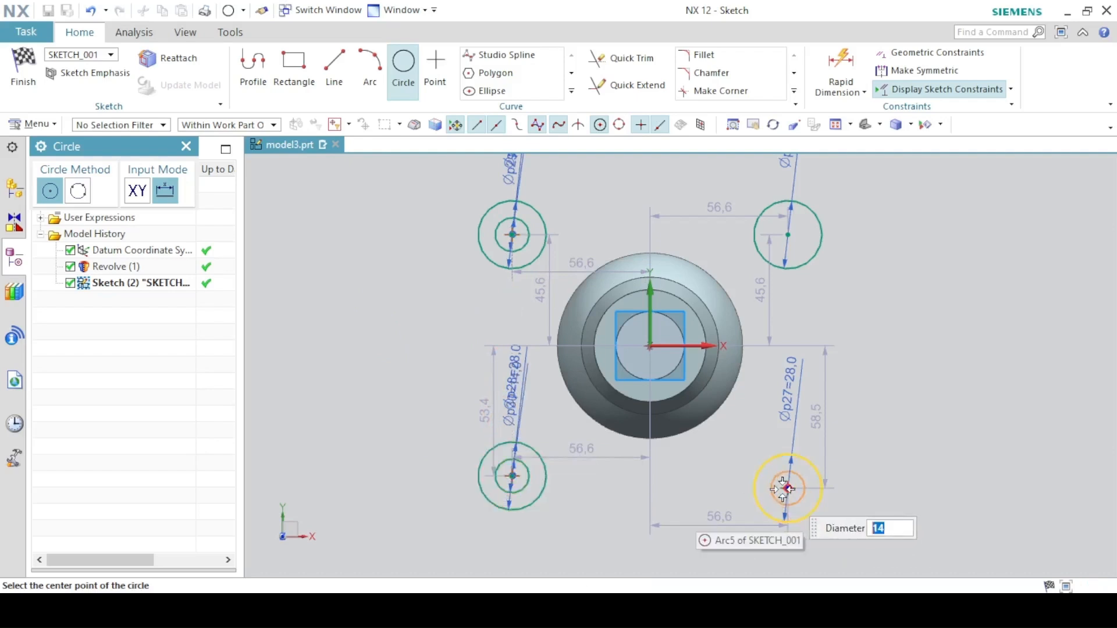
pyautogui.click(786, 489)
pyautogui.click(788, 234)
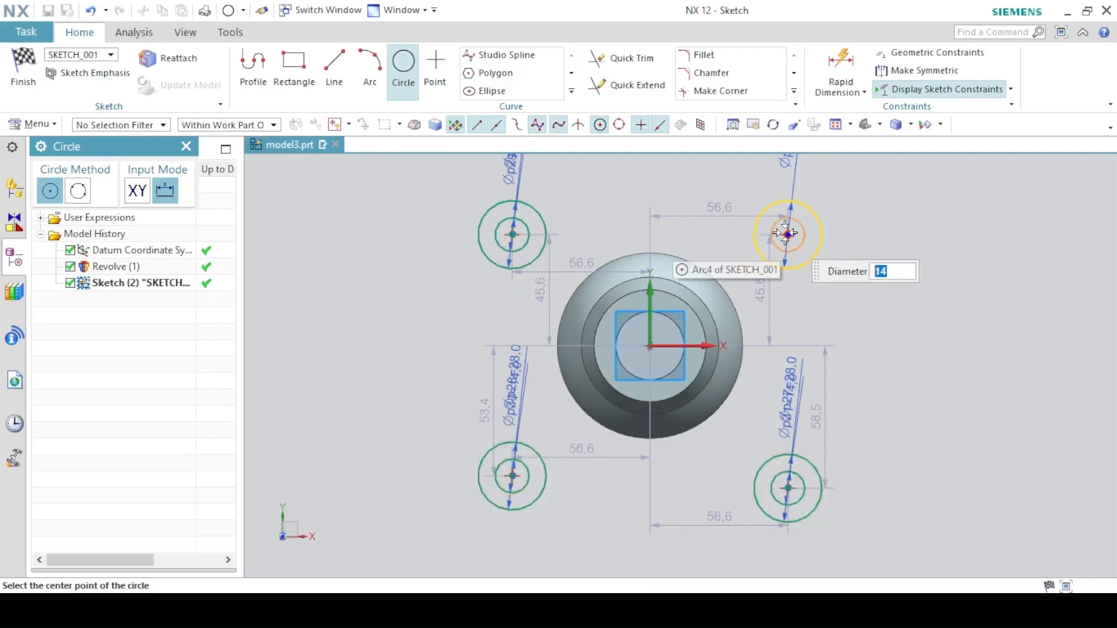
# - Constrain the corner circle centres so the top pair is aligned horizontally and each side pair vertically
pyautogui.click(404, 67)
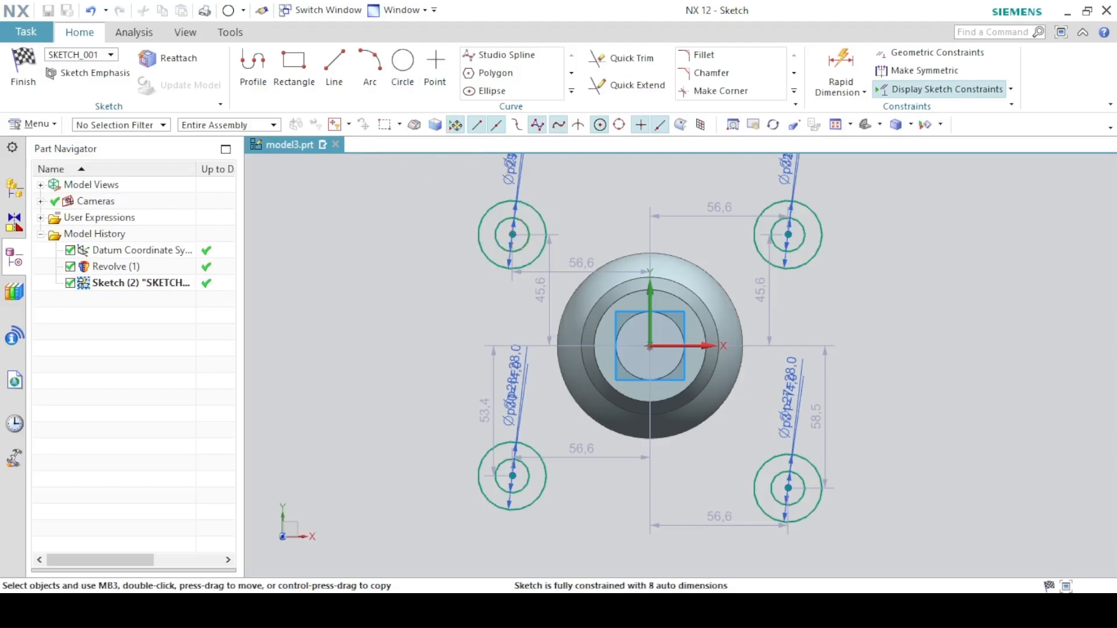
pyautogui.hotkey('alt', 'Tab')
pyautogui.hotkey('alt', 'Tab')
pyautogui.click(788, 235)
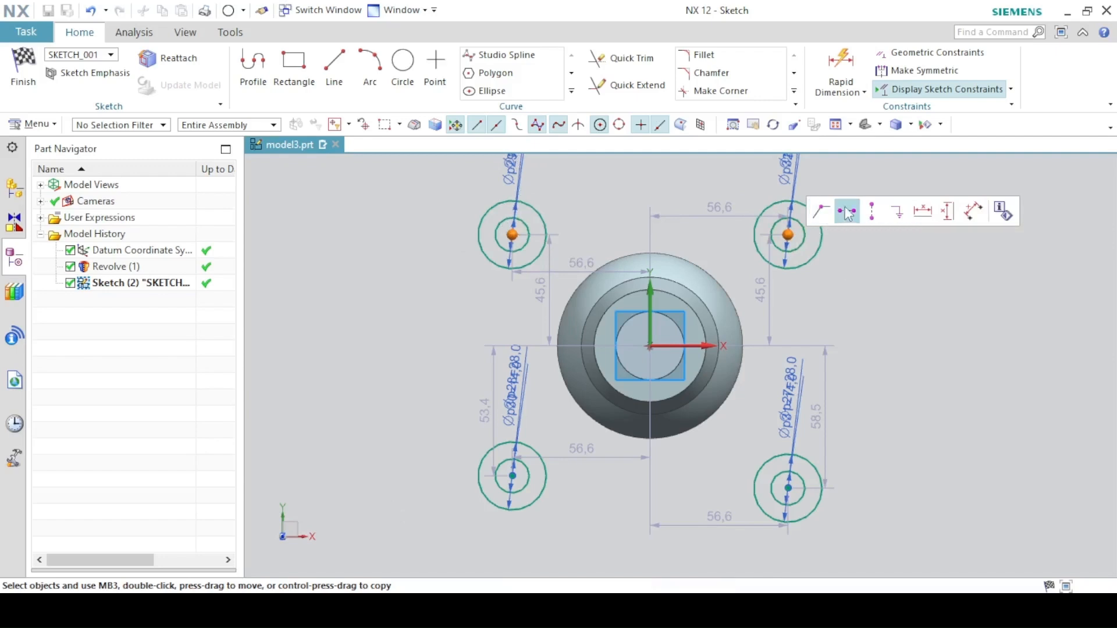
pyautogui.click(847, 212)
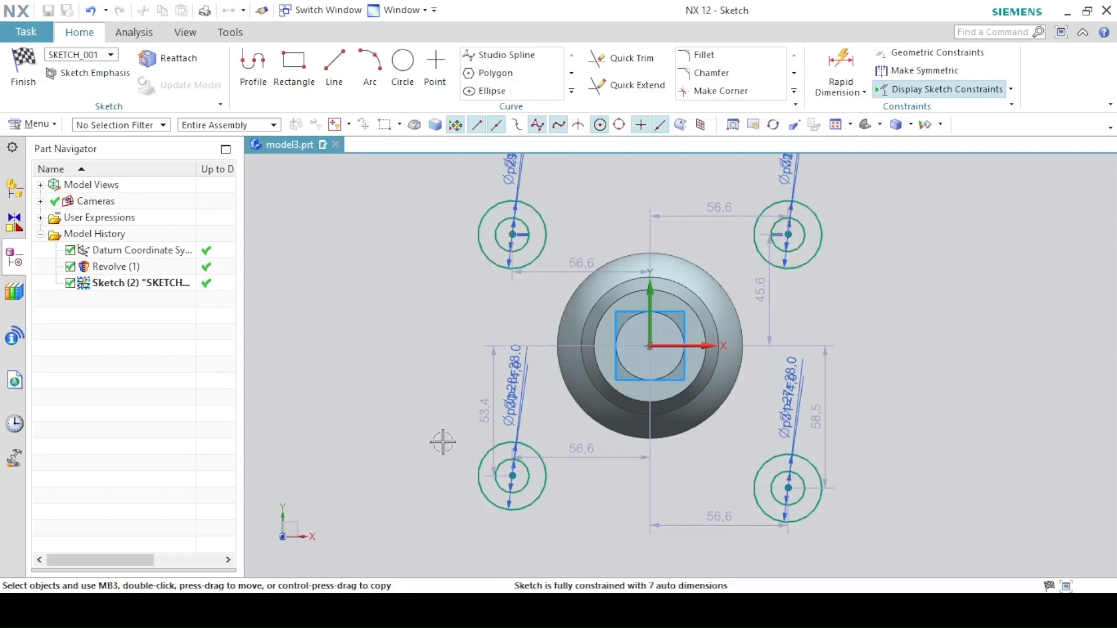
pyautogui.click(789, 489)
pyautogui.click(832, 466)
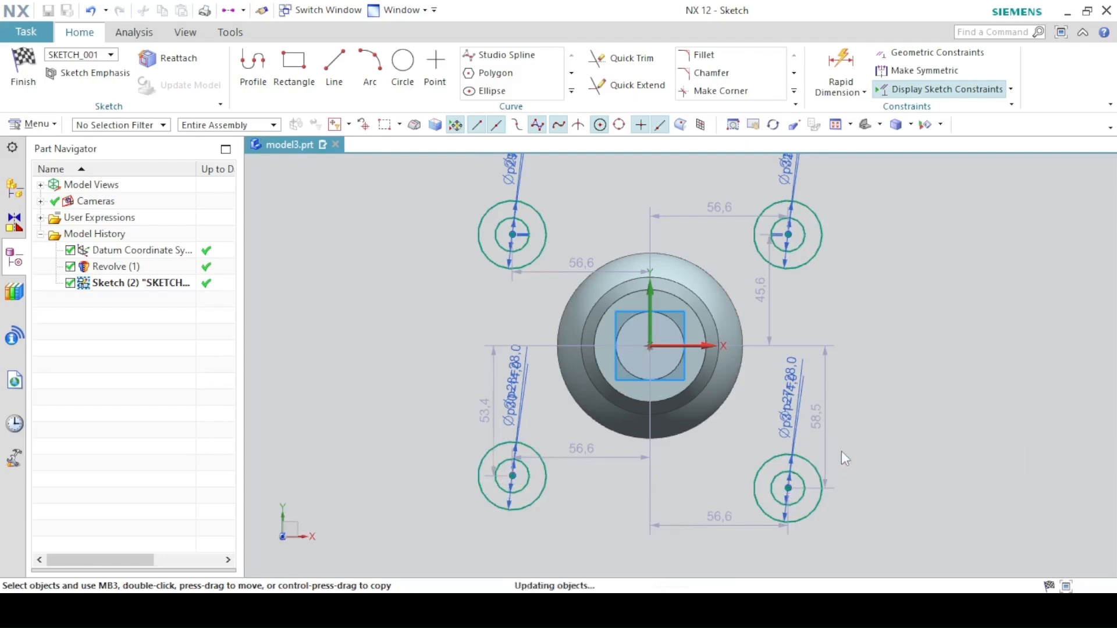
pyautogui.click(788, 234)
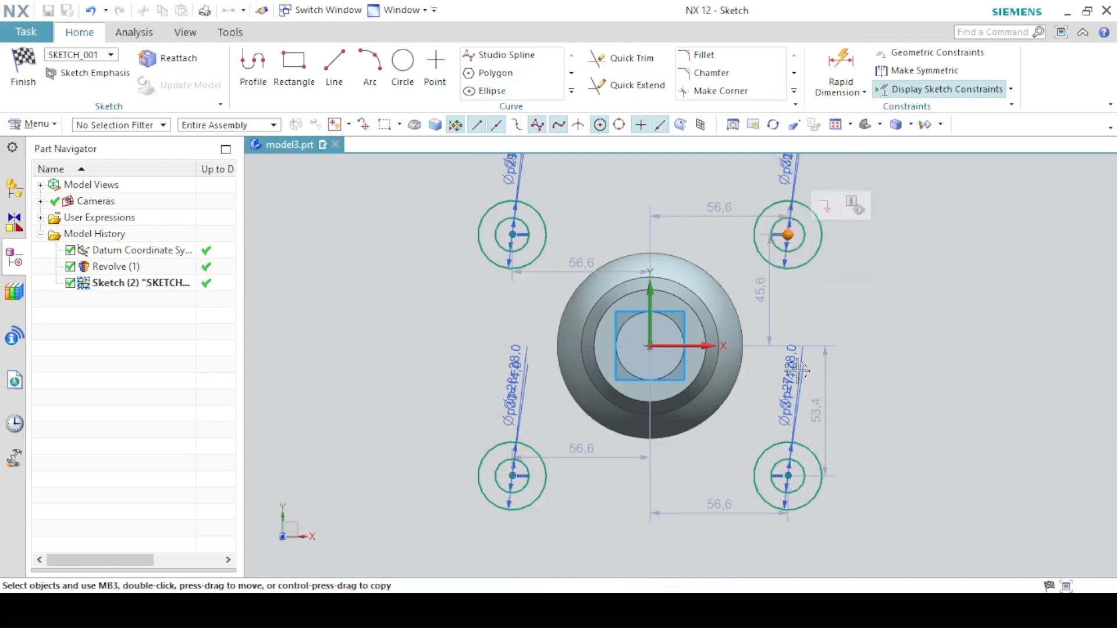
pyautogui.click(789, 476)
pyautogui.click(847, 445)
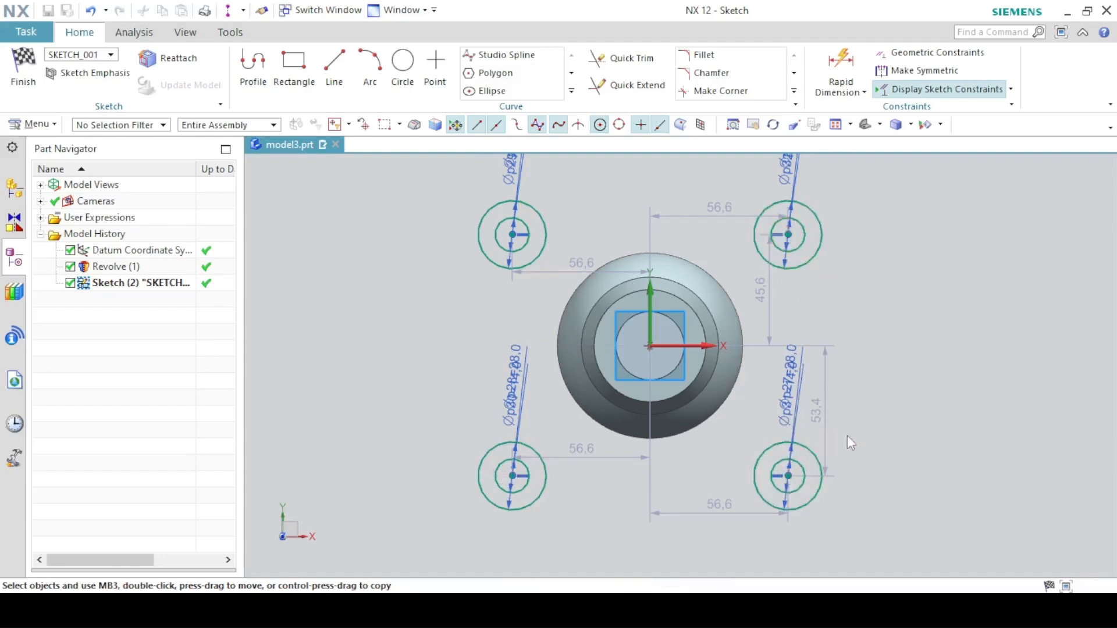
pyautogui.click(512, 234)
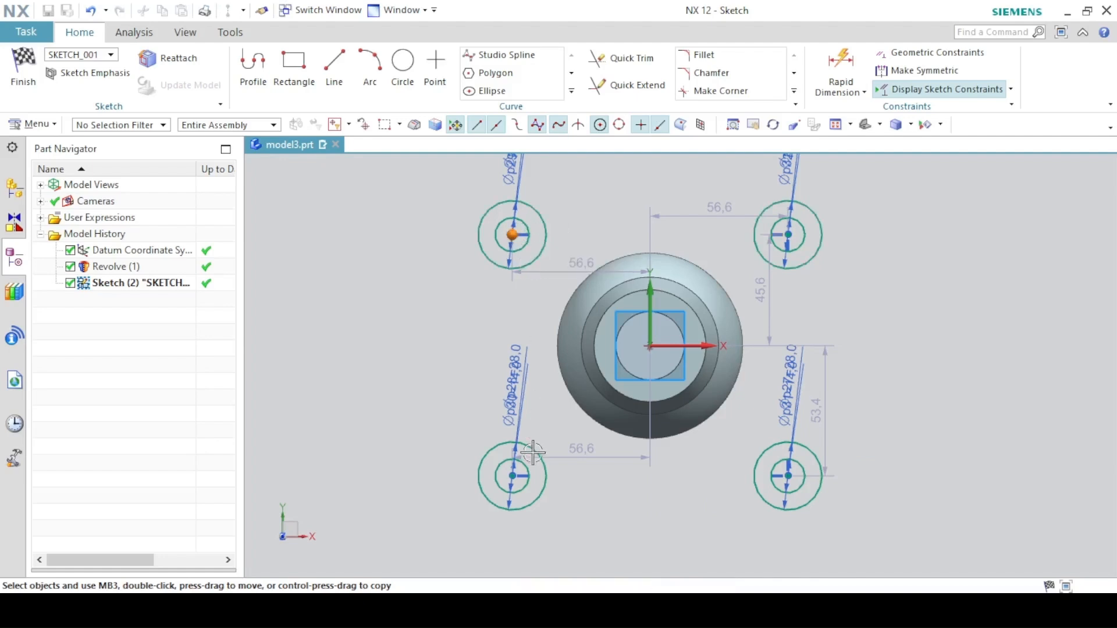
pyautogui.click(512, 476)
pyautogui.click(598, 445)
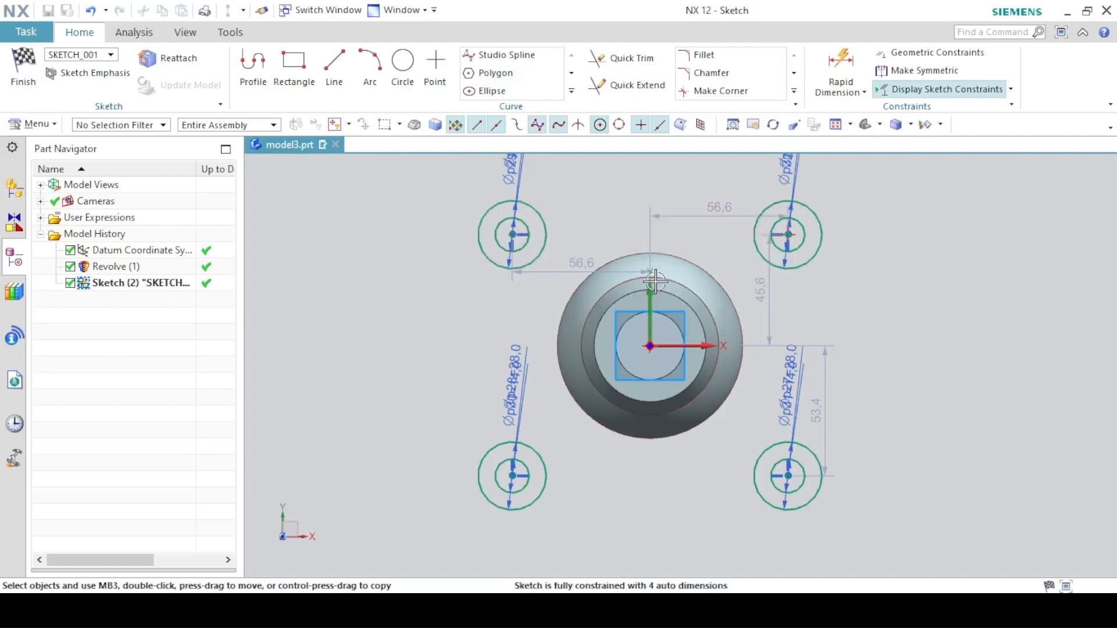
# - Make the top corner centres symmetric about the vertical axis and the right corner centres symmetric about the horizontal axis
pyautogui.click(918, 70)
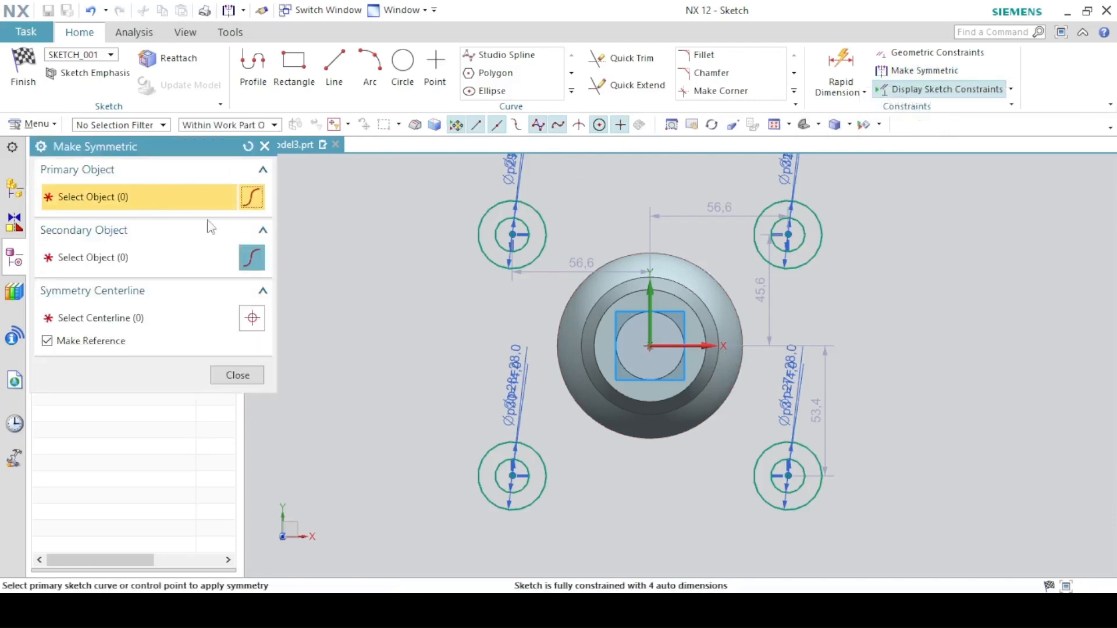
pyautogui.click(512, 233)
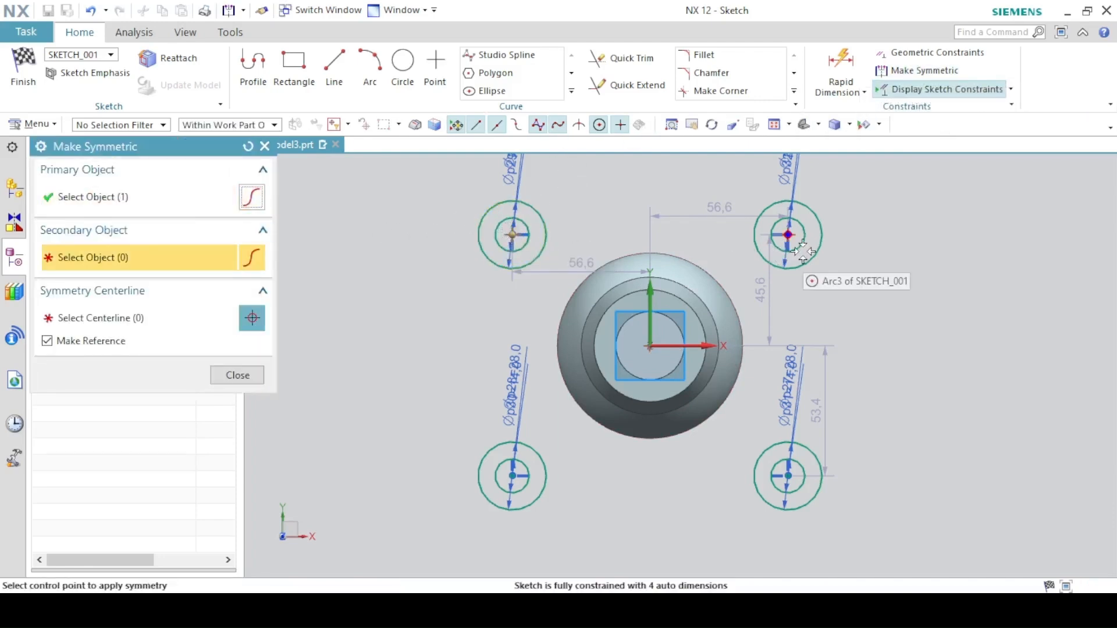
pyautogui.click(787, 235)
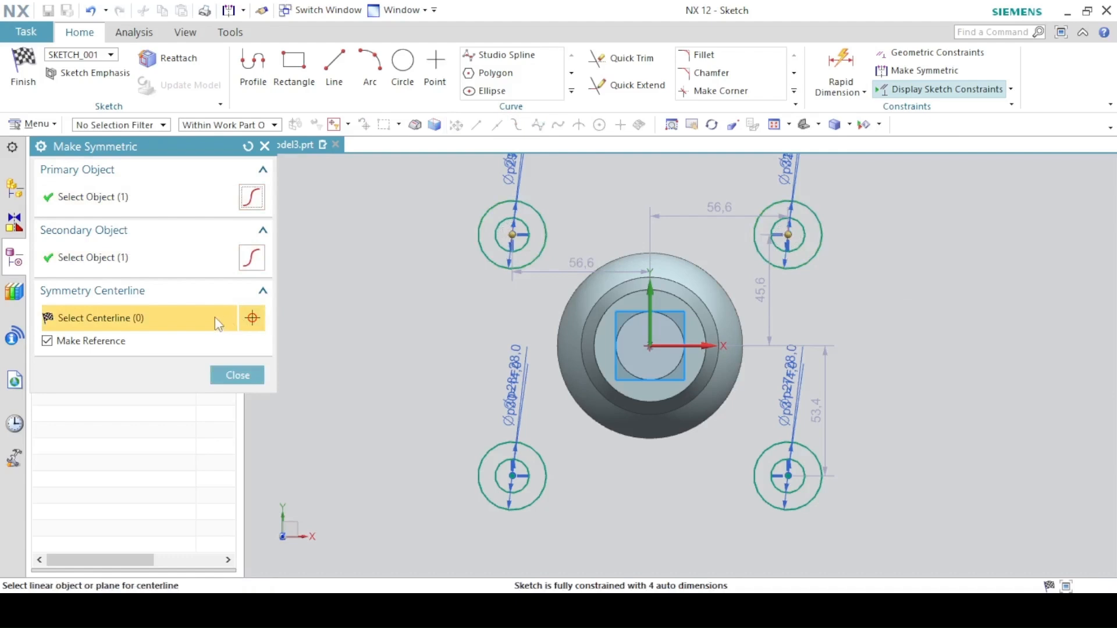
pyautogui.click(647, 285)
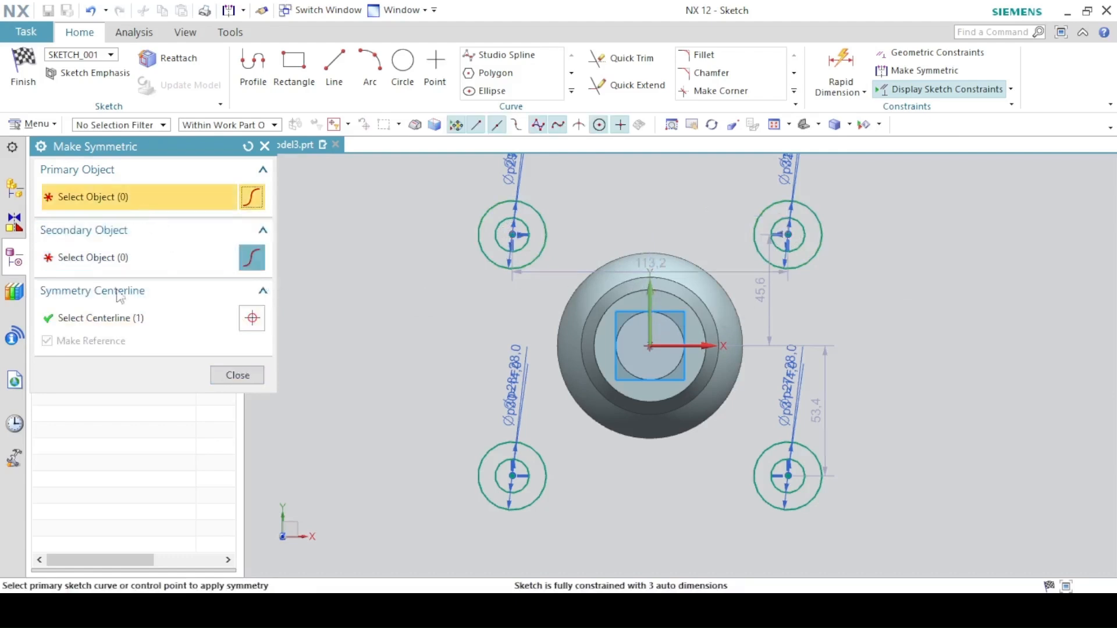
pyautogui.click(110, 312)
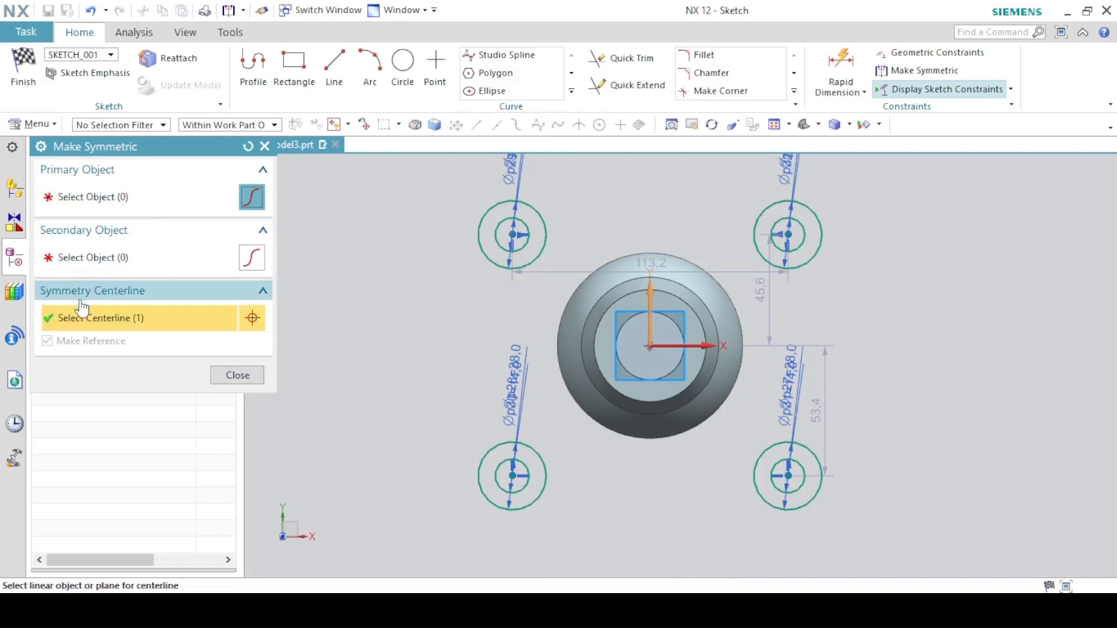
pyautogui.click(364, 124)
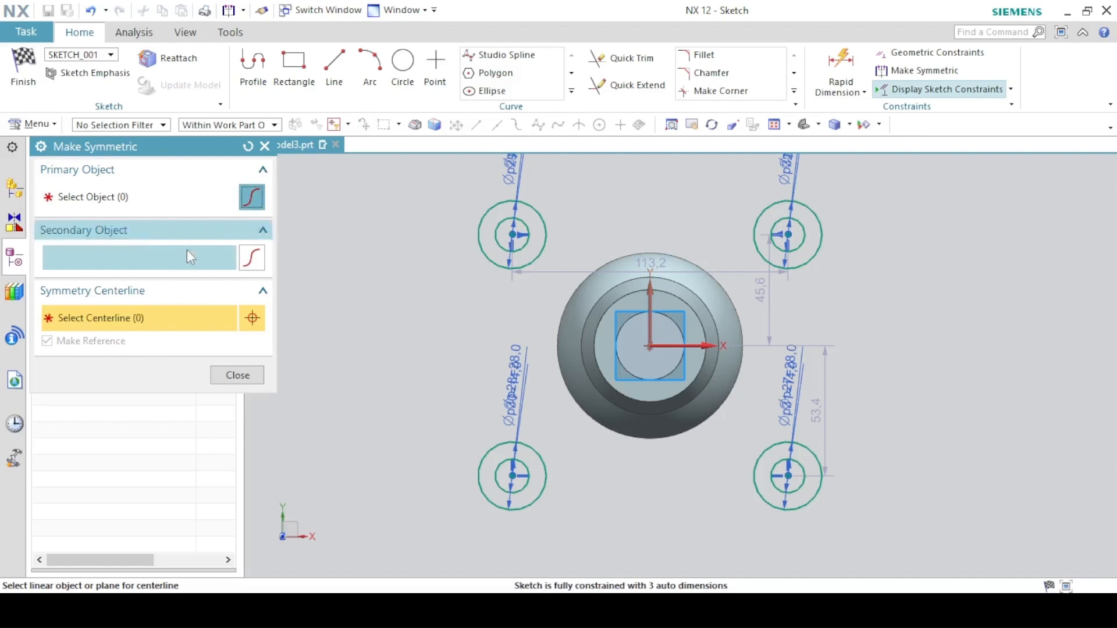
pyautogui.click(695, 347)
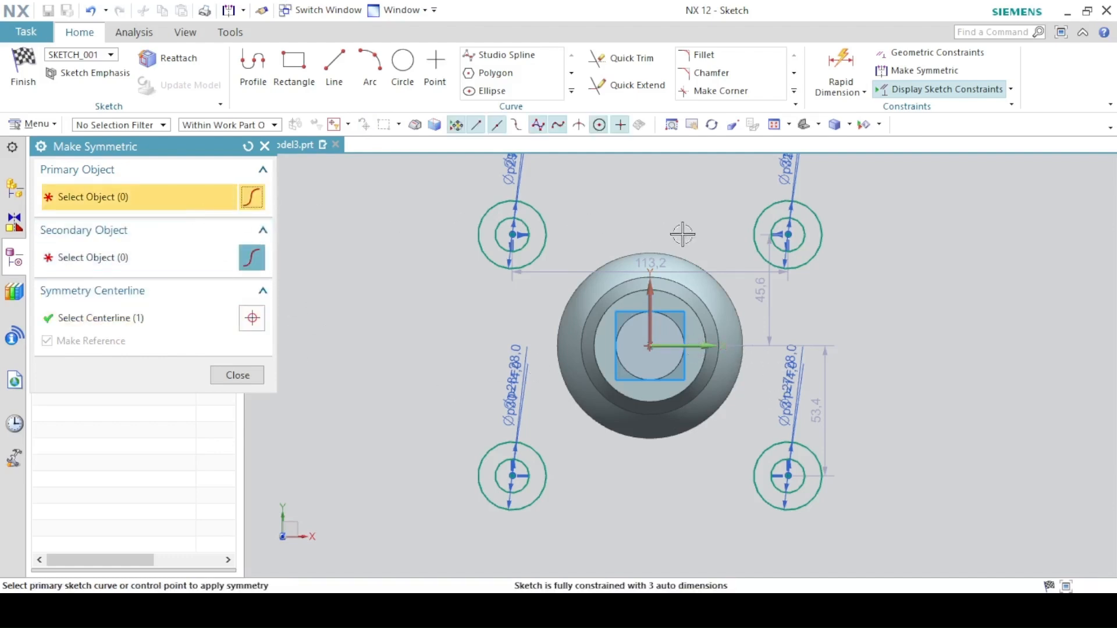
pyautogui.click(789, 234)
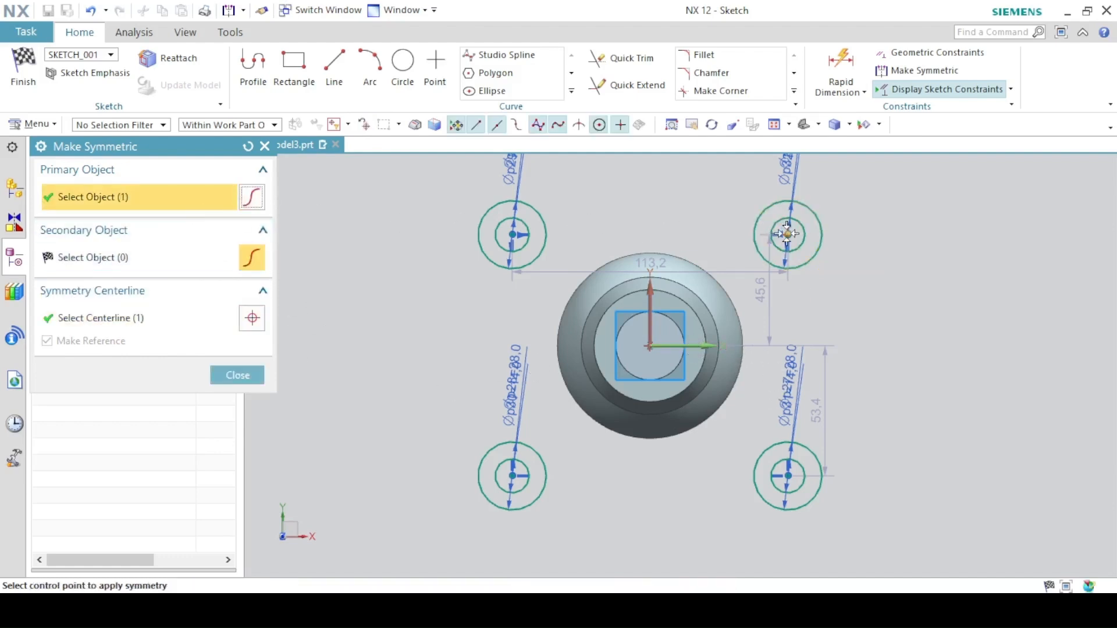
pyautogui.click(787, 476)
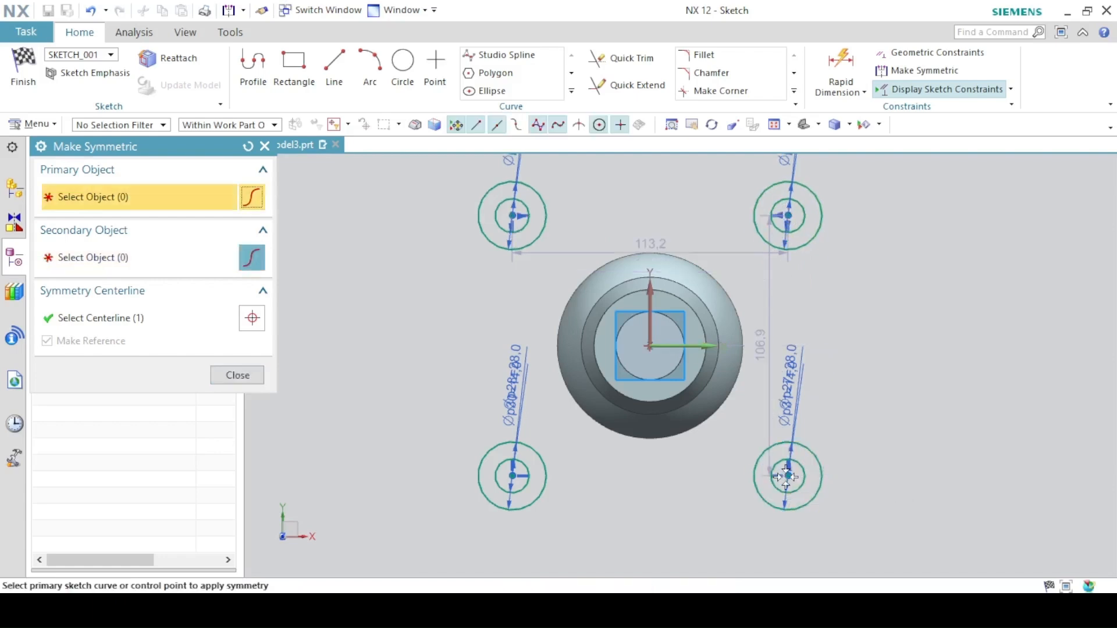
pyautogui.click(240, 377)
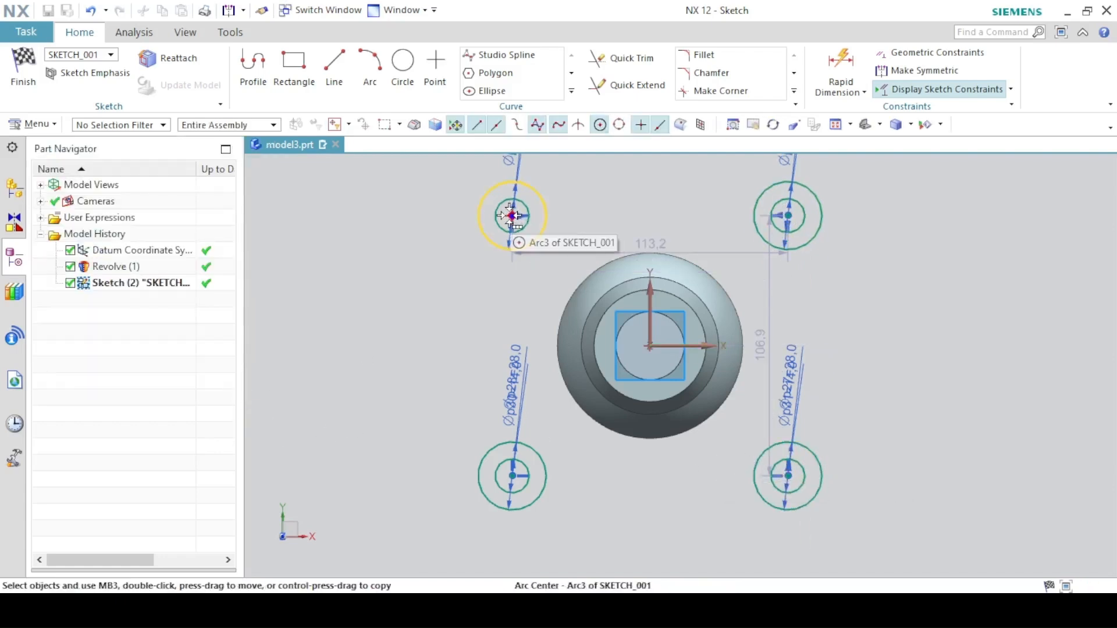
# - Dimension the corner hole spacing as 76 mm horizontally between the top centres and 76 mm vertically between the left centres
pyautogui.moveTo(512, 215)
pyautogui.mouseDown()
pyautogui.moveTo(597, 209)
pyautogui.moveTo(529, 224)
pyautogui.mouseUp()
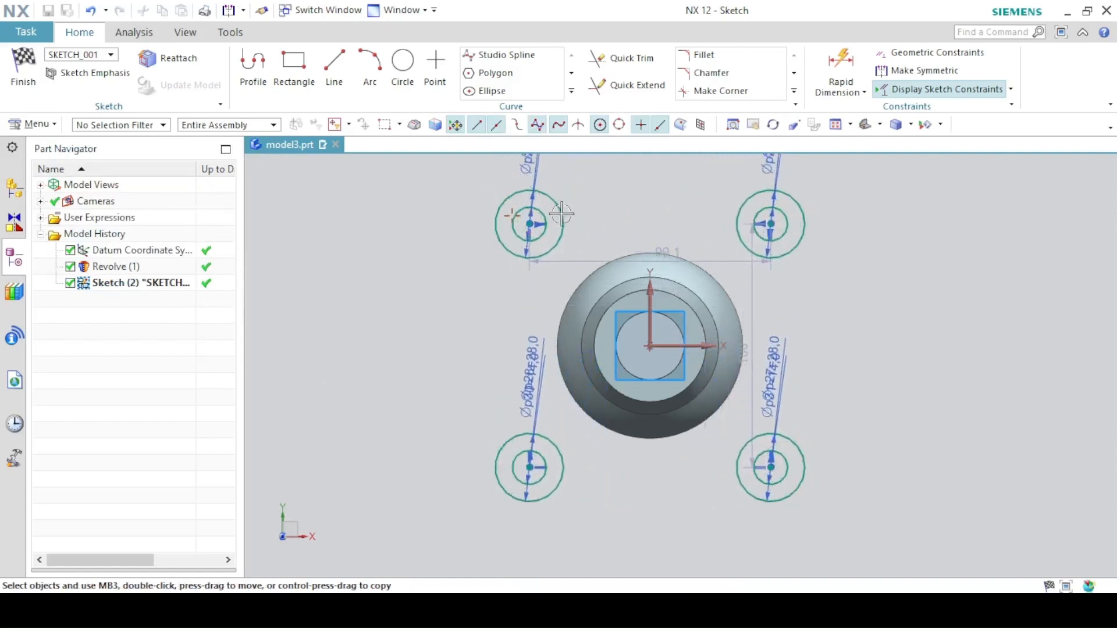
pyautogui.click(845, 68)
pyautogui.click(372, 611)
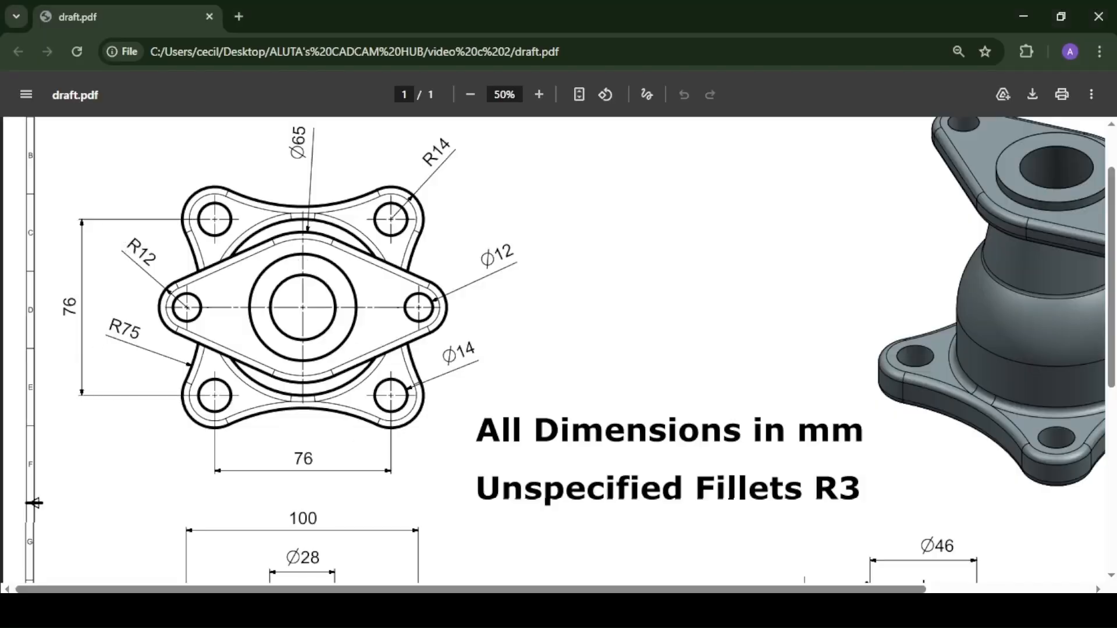
pyautogui.click(402, 611)
pyautogui.click(541, 224)
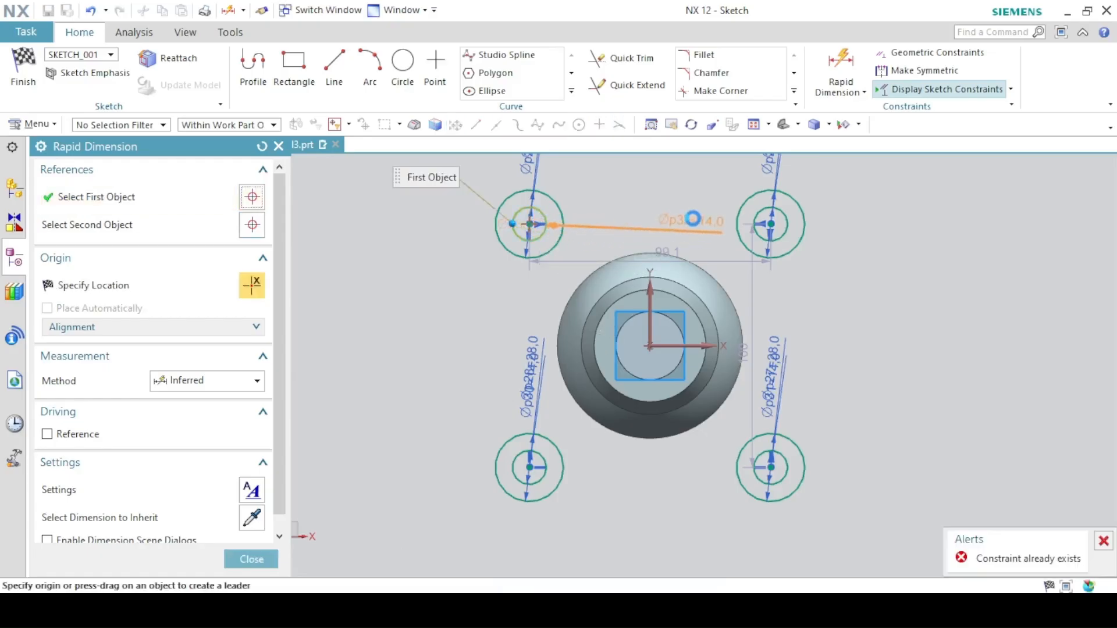
pyautogui.click(771, 223)
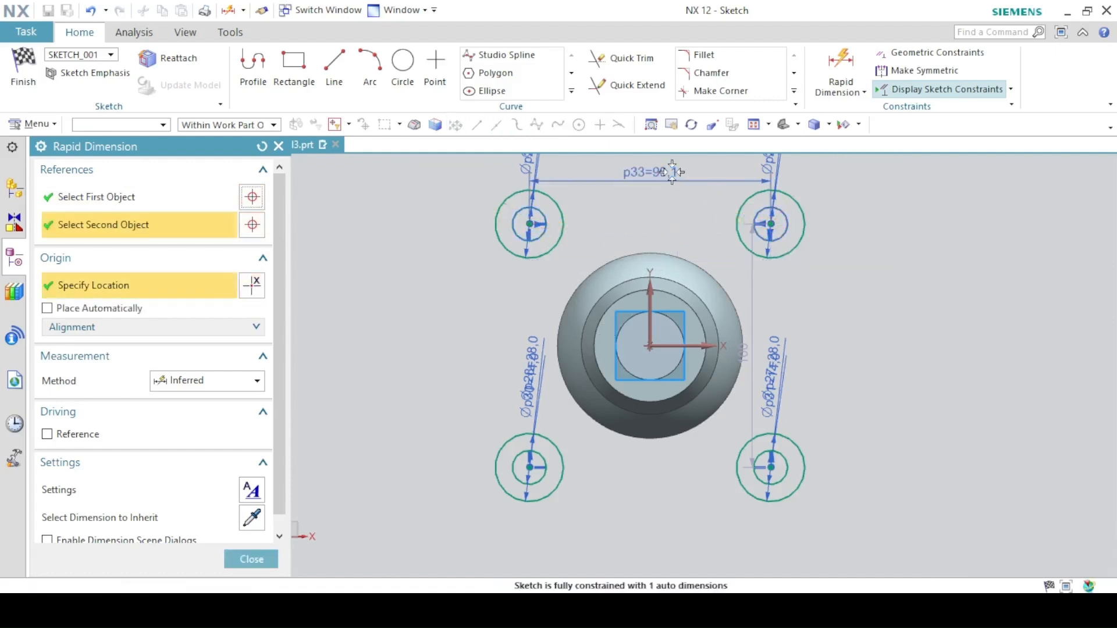
pyautogui.click(669, 170)
pyautogui.write('76')
pyautogui.press('Return')
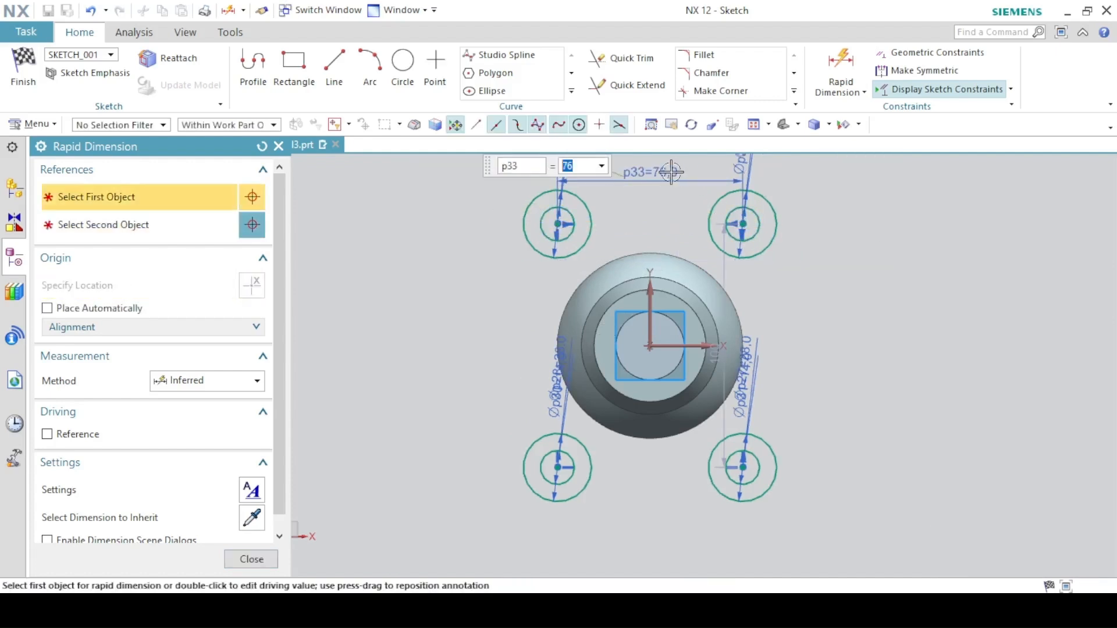
pyautogui.click(553, 224)
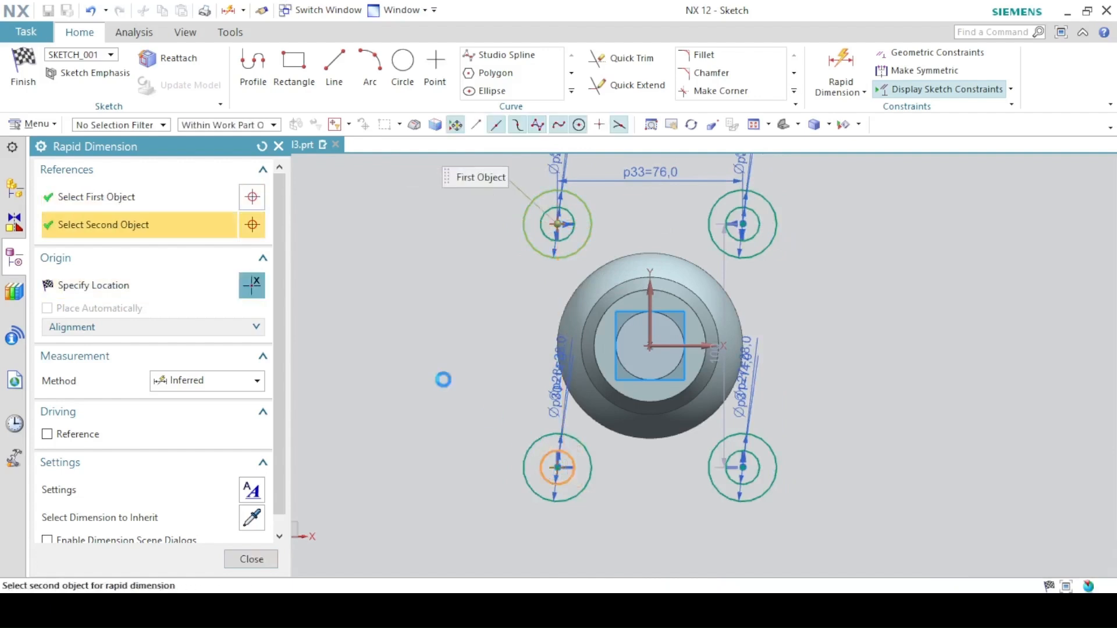
pyautogui.click(558, 467)
pyautogui.click(381, 338)
pyautogui.write('76')
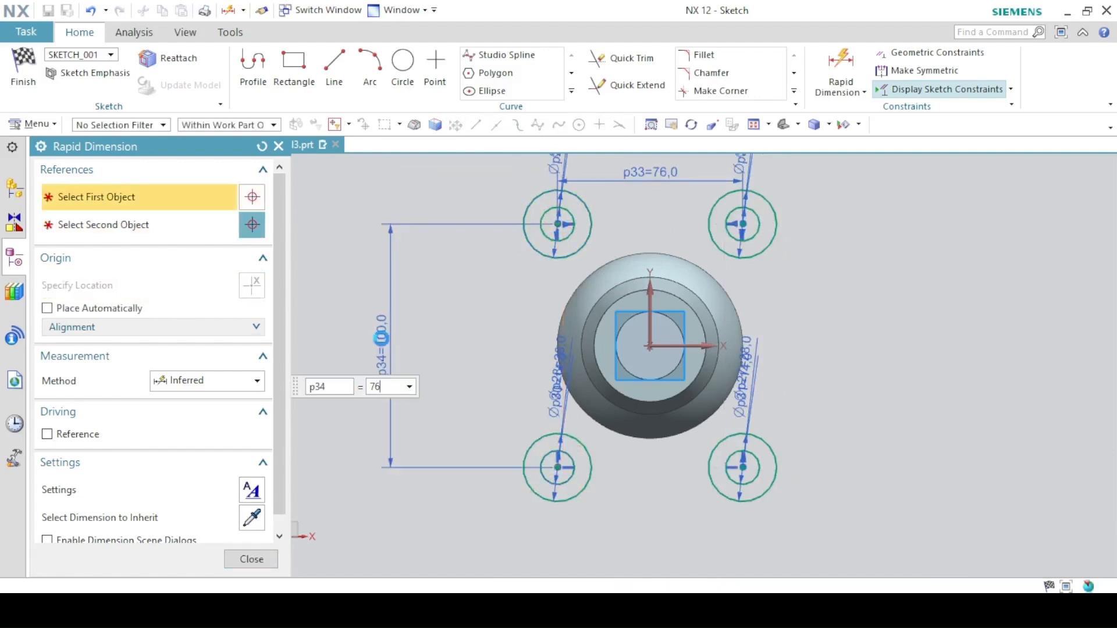
pyautogui.press('Return')
pyautogui.click(252, 559)
# - Draw a three-point arc from the top-left corner circle to the top-right corner circle, bowing inward toward the part
pyautogui.hotkey('alt', 'Tab')
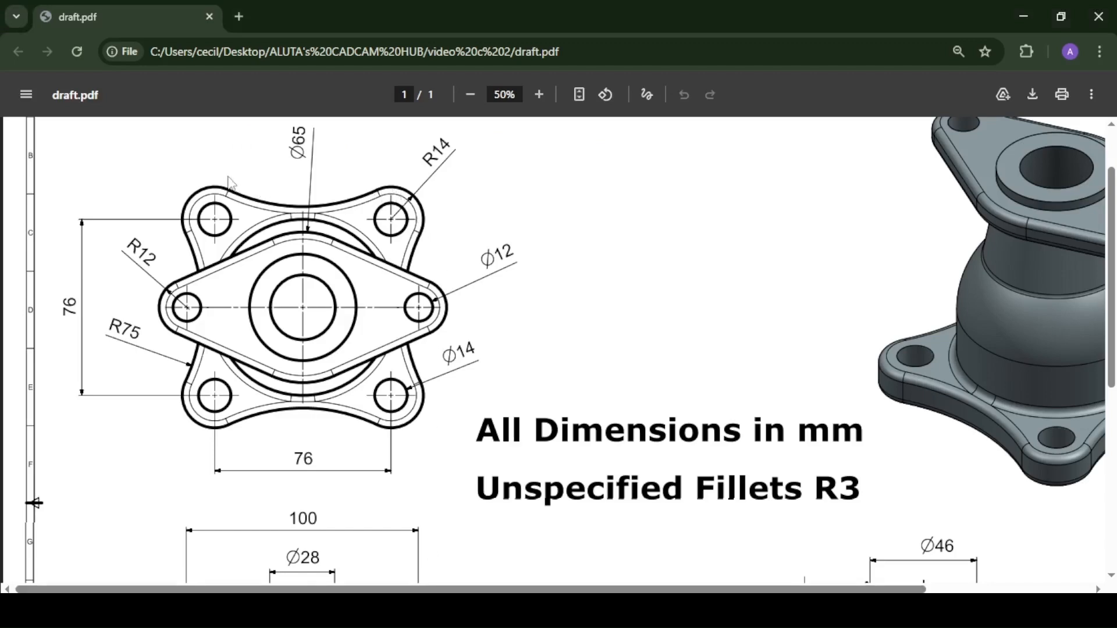
pyautogui.hotkey('alt', 'Tab')
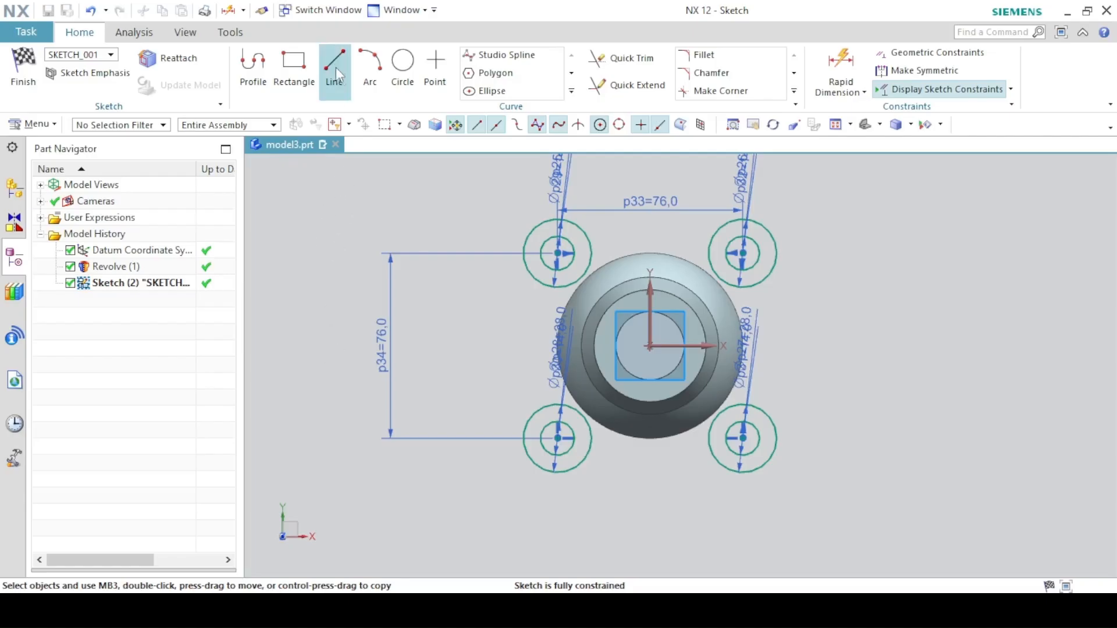
pyautogui.click(370, 69)
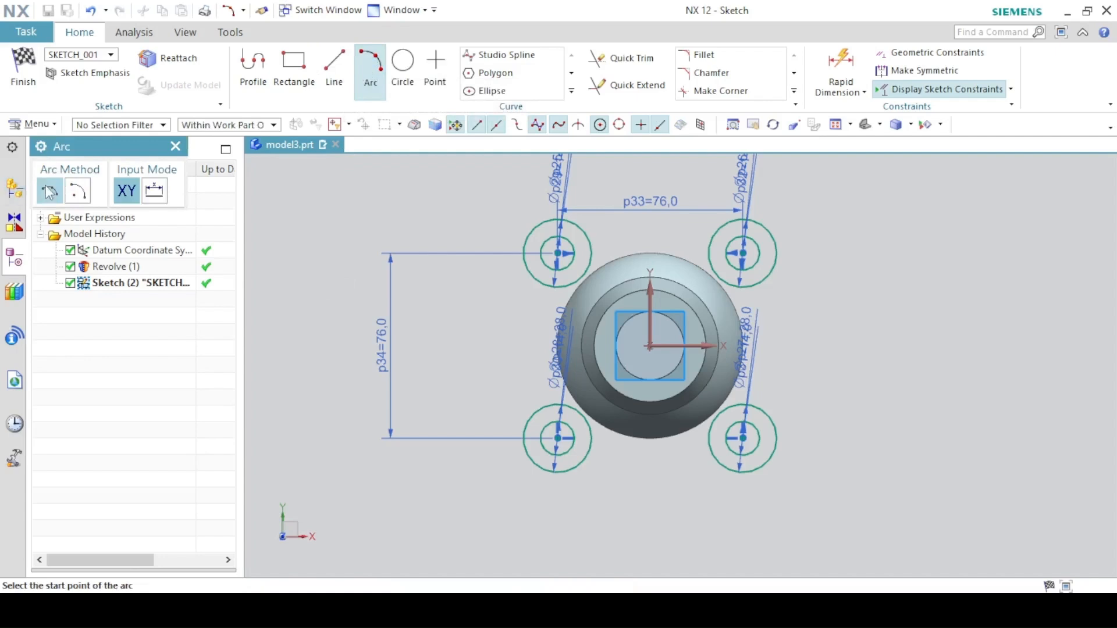
pyautogui.click(571, 221)
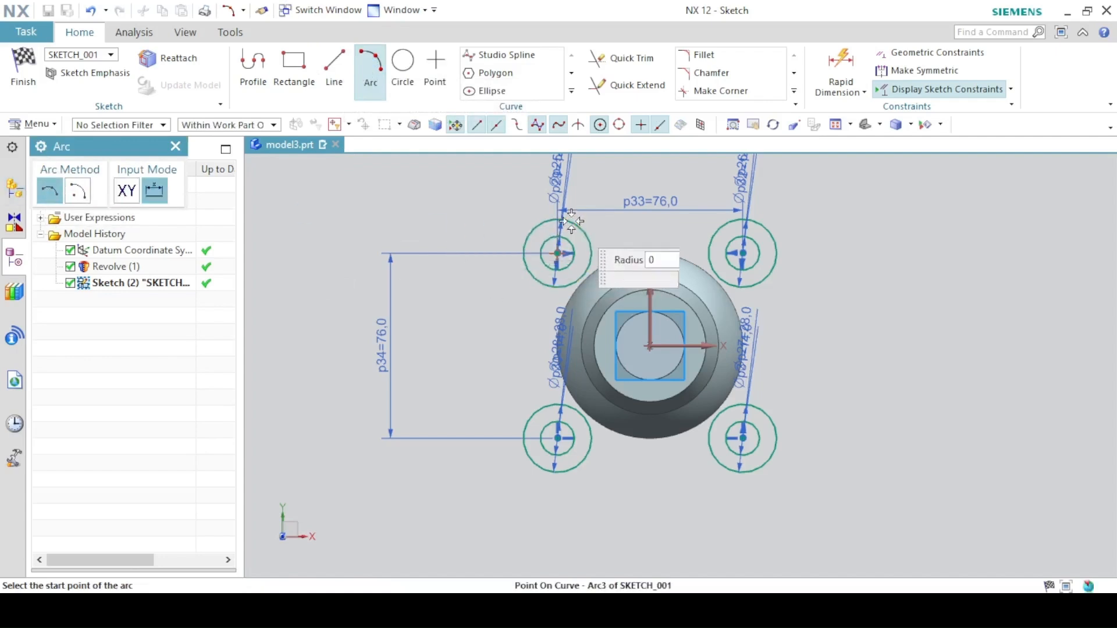
pyautogui.click(733, 220)
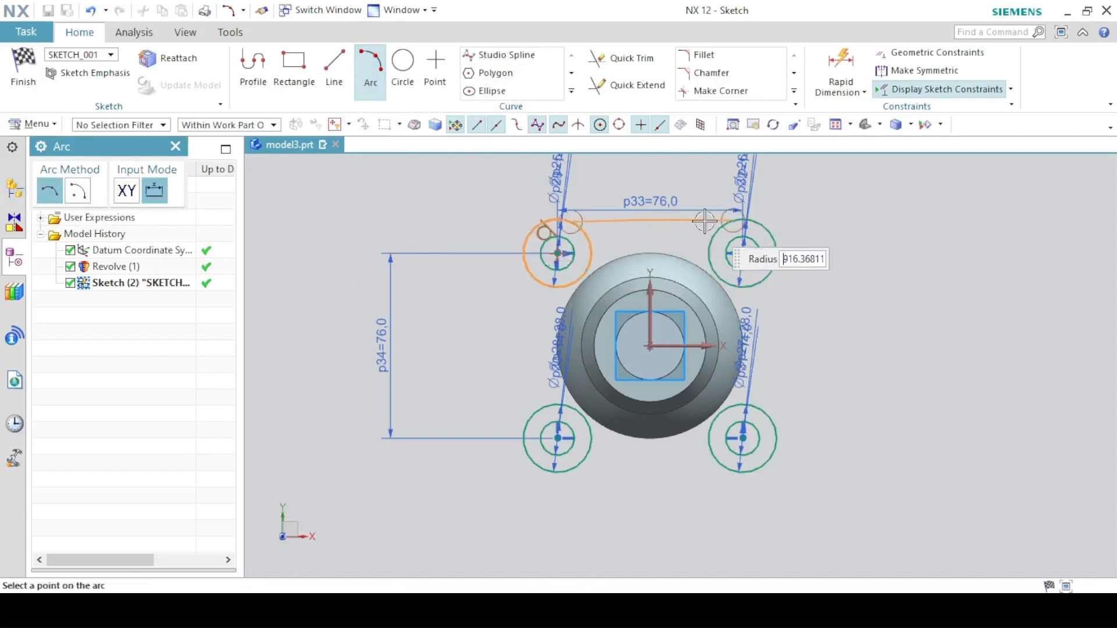
pyautogui.click(659, 235)
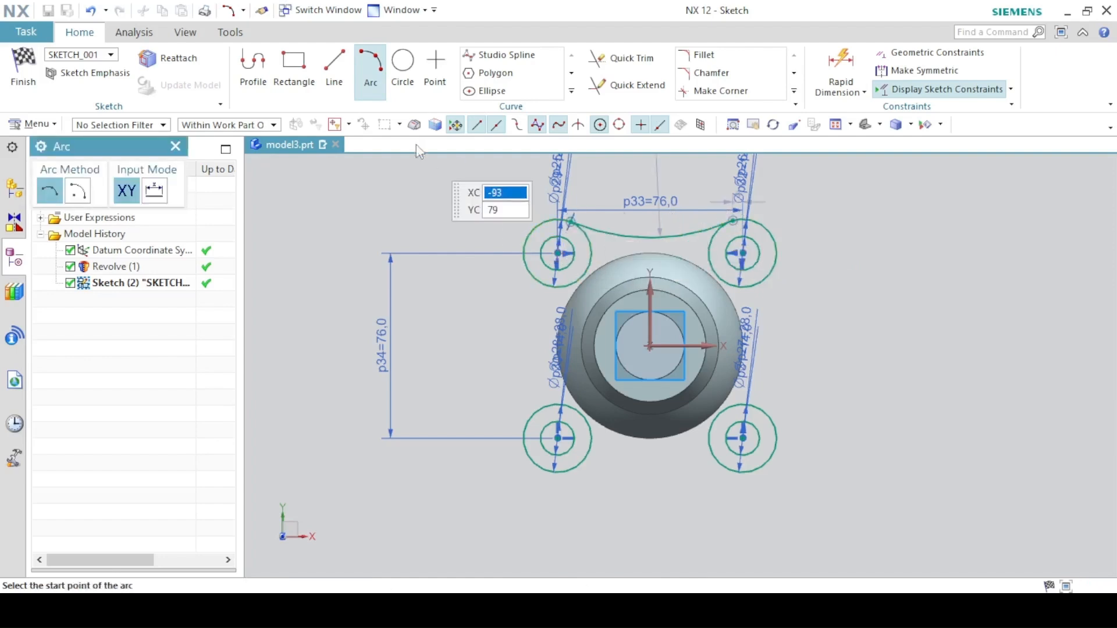
pyautogui.click(362, 61)
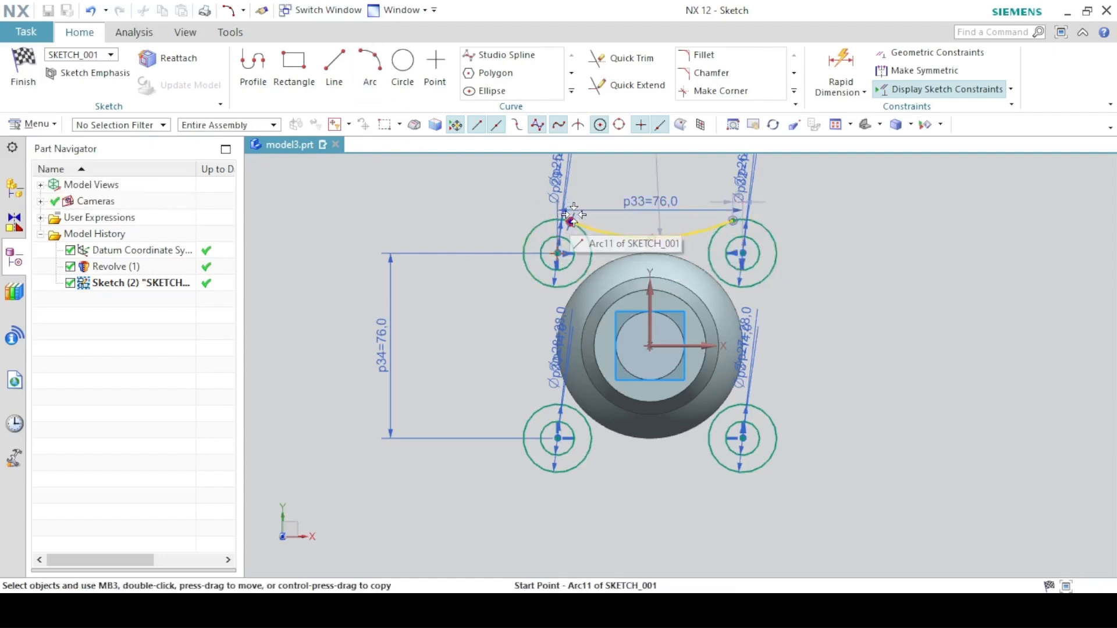
# - Make the connecting arc tangent to the top-right corner circle
pyautogui.scroll(3, 573, 218)
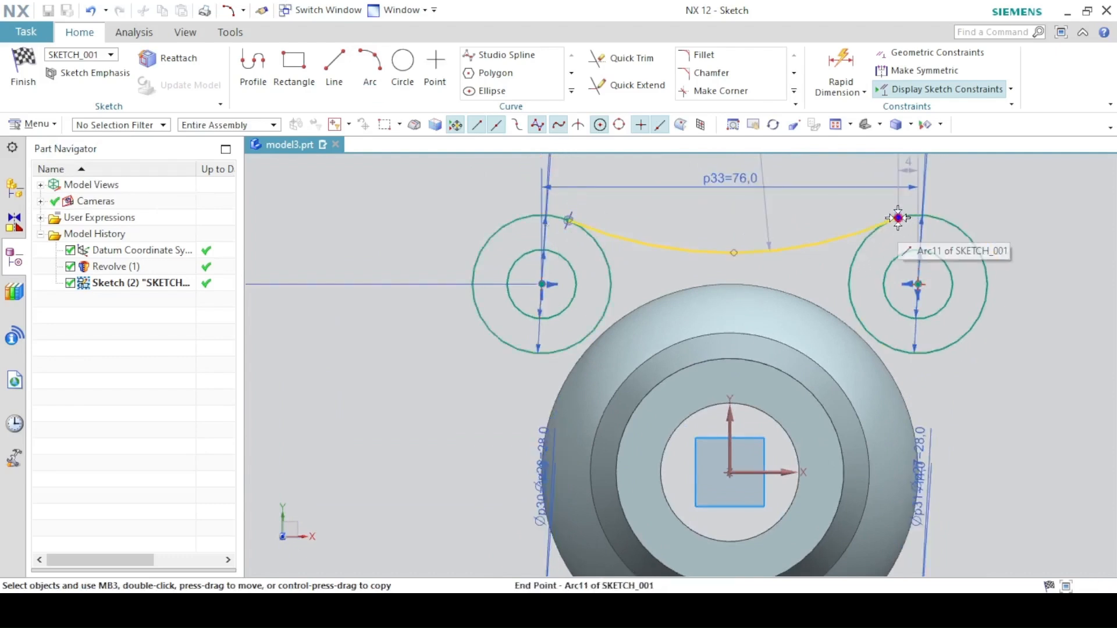
pyautogui.click(870, 238)
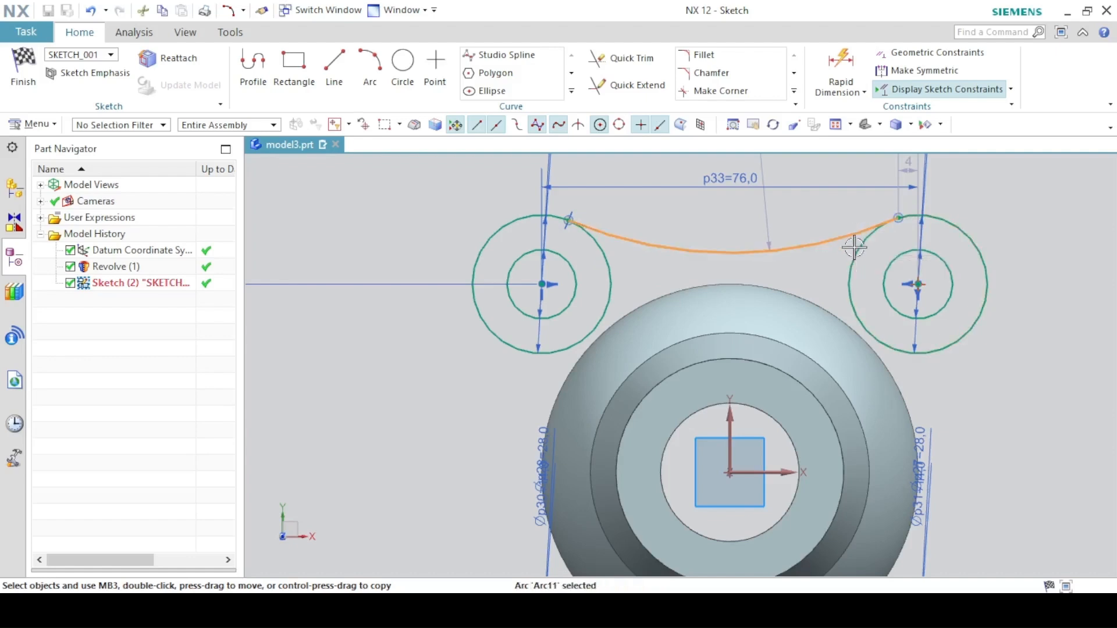
pyautogui.click(855, 256)
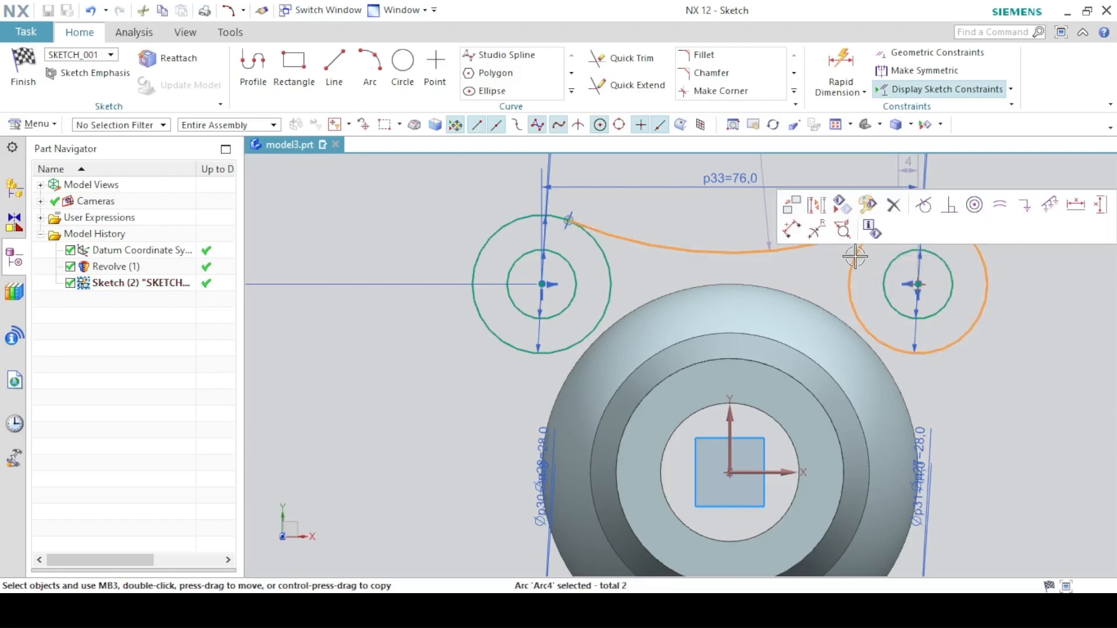
pyautogui.click(925, 207)
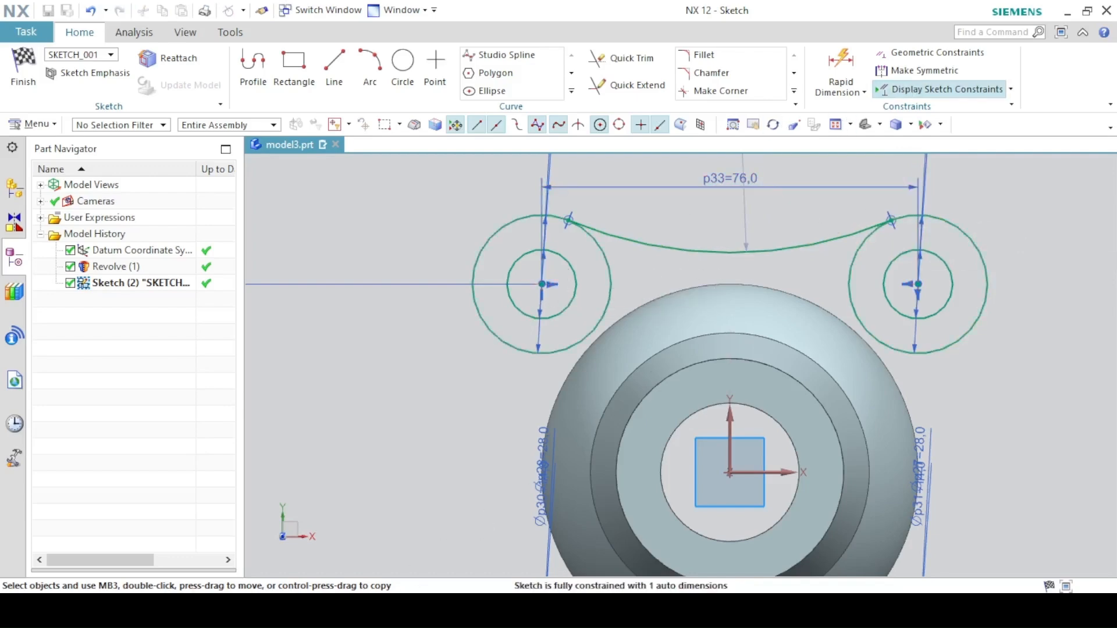
# - Set the arc's radius to 75 mm
pyautogui.click(297, 610)
pyautogui.click(297, 610)
pyautogui.moveTo(735, 217); pyautogui.dragTo(715, 223)
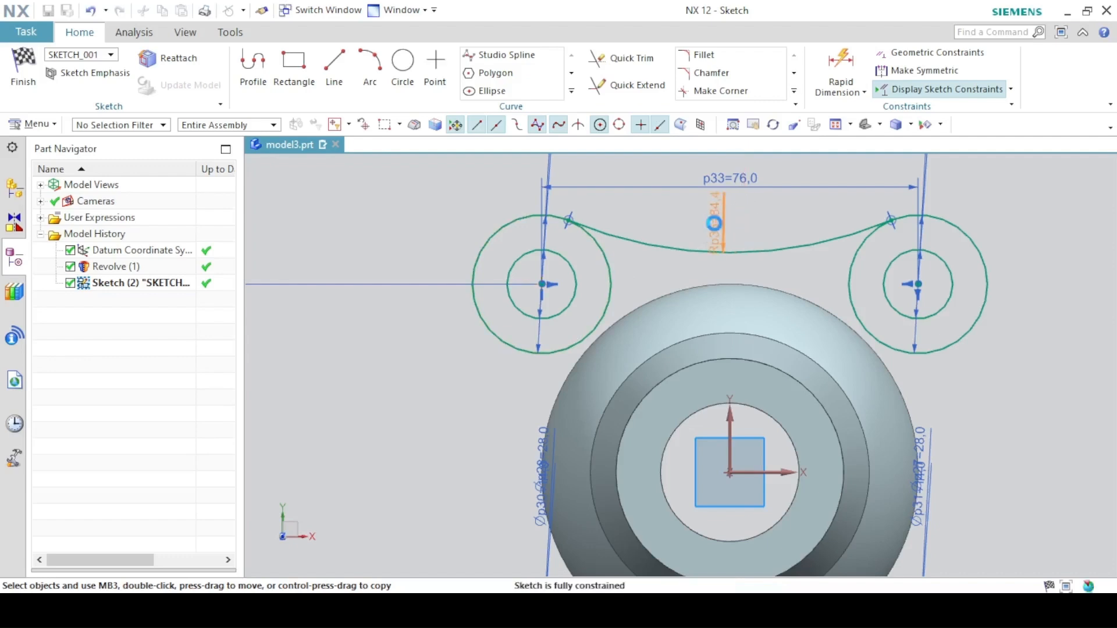
pyautogui.doubleClick(714, 224)
pyautogui.write('75')
pyautogui.press('Return')
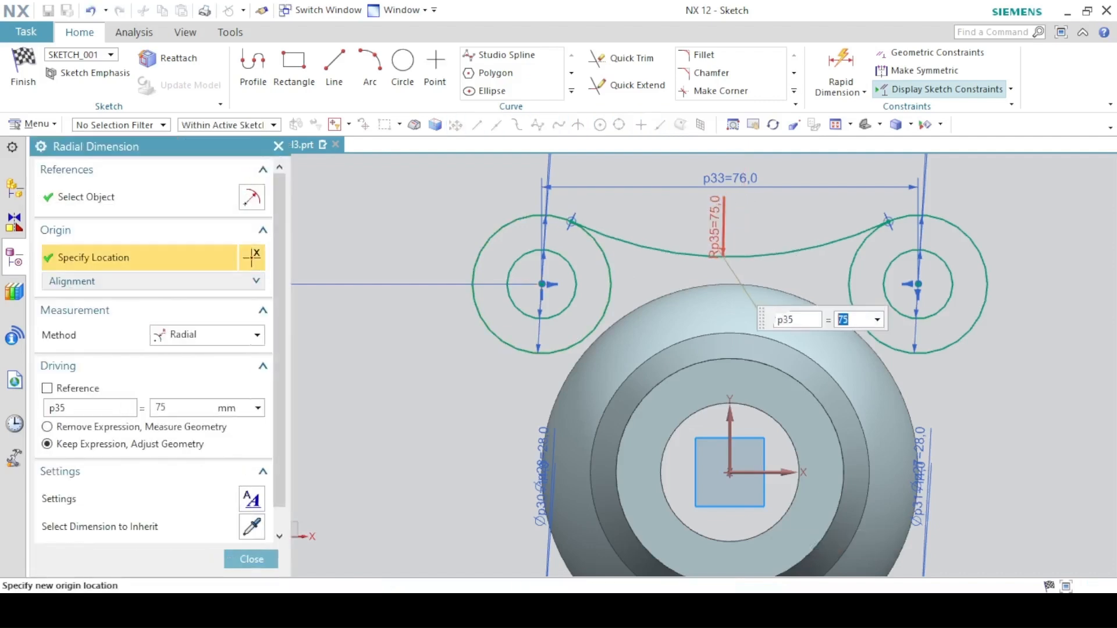
pyautogui.click(252, 559)
# - Pattern the arc circularly, 4 copies over 360°, about a rotation point at X 0 and Y 0
pyautogui.click(838, 125)
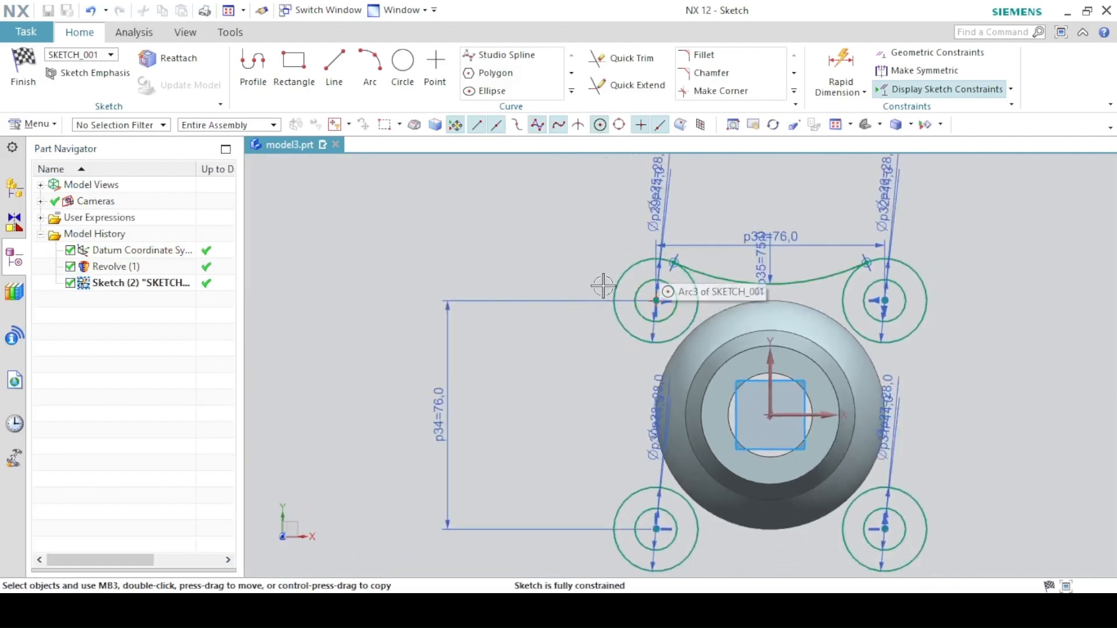
pyautogui.click(572, 91)
pyautogui.click(583, 88)
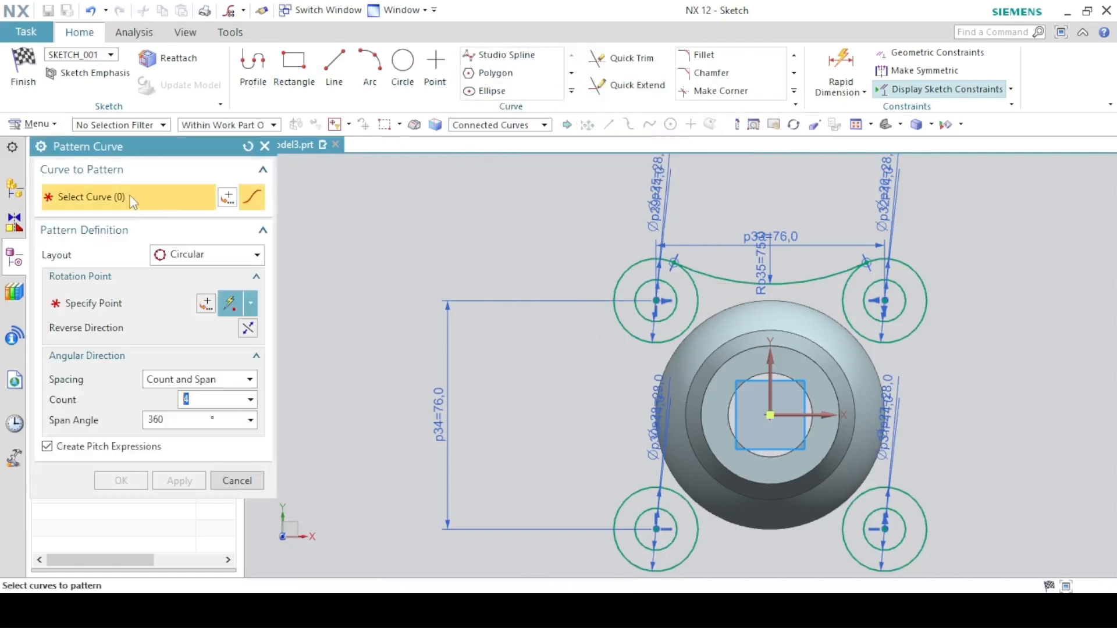
pyautogui.click(734, 283)
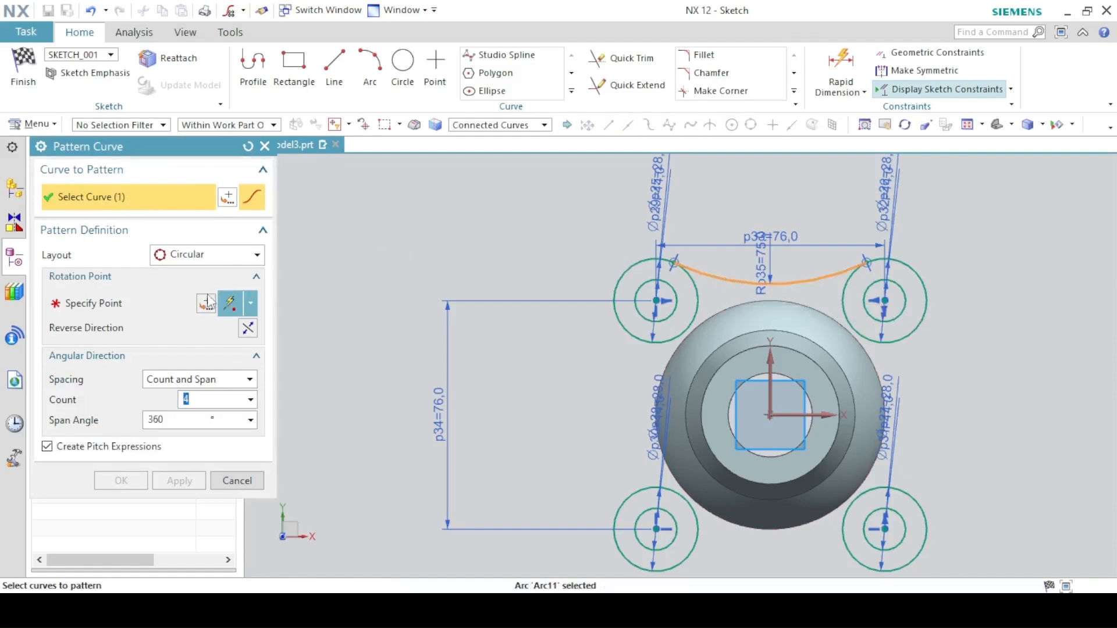
pyautogui.click(180, 261)
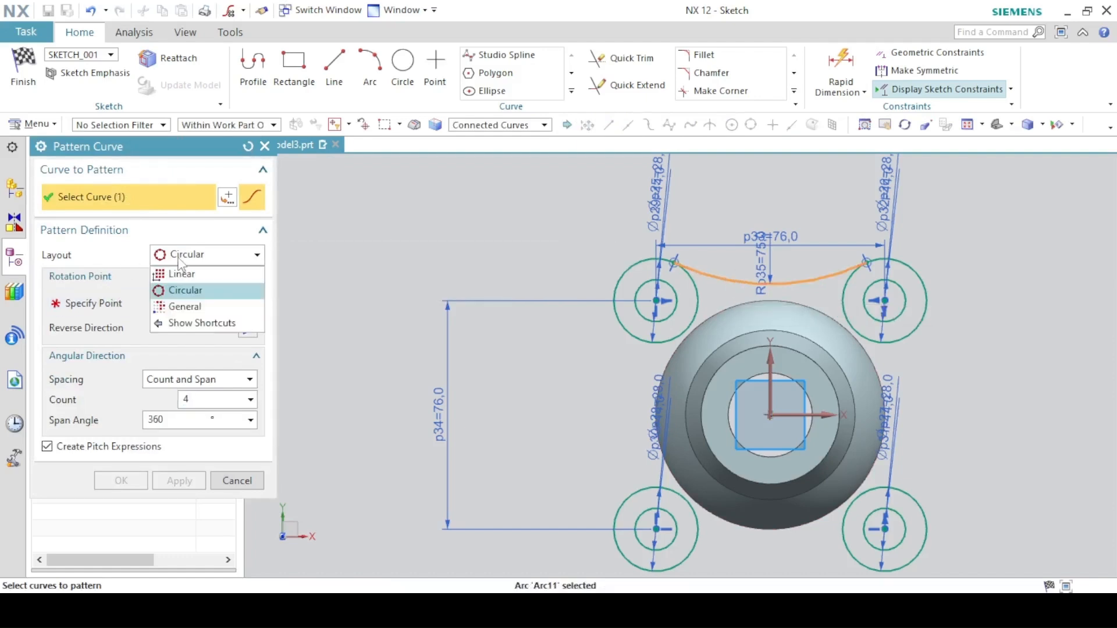
pyautogui.click(180, 261)
pyautogui.click(116, 311)
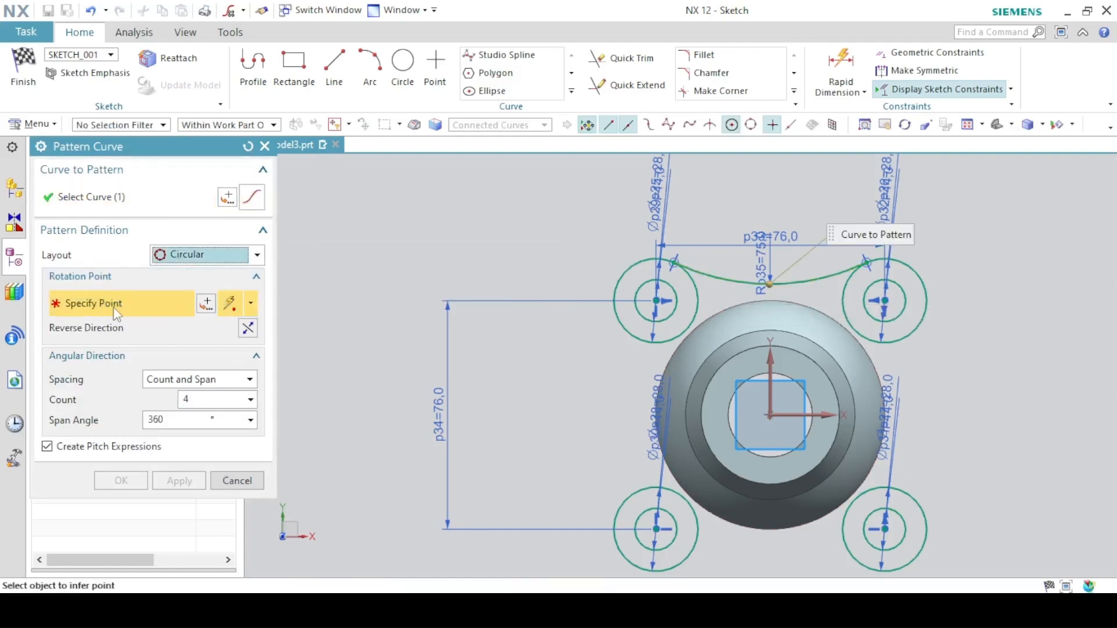
pyautogui.click(770, 415)
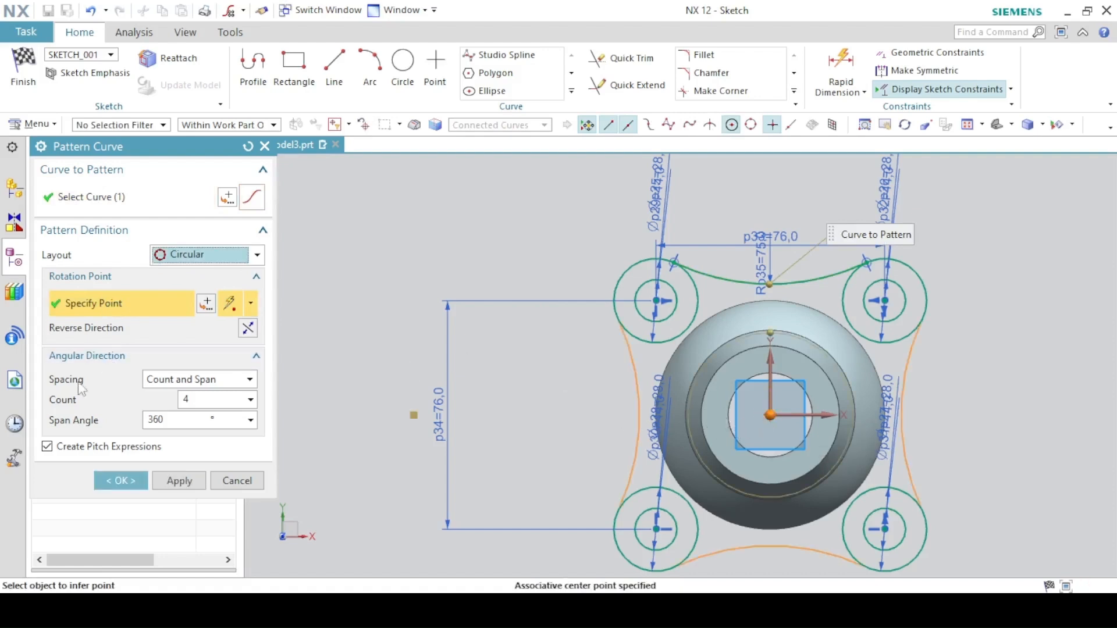
pyautogui.click(180, 379)
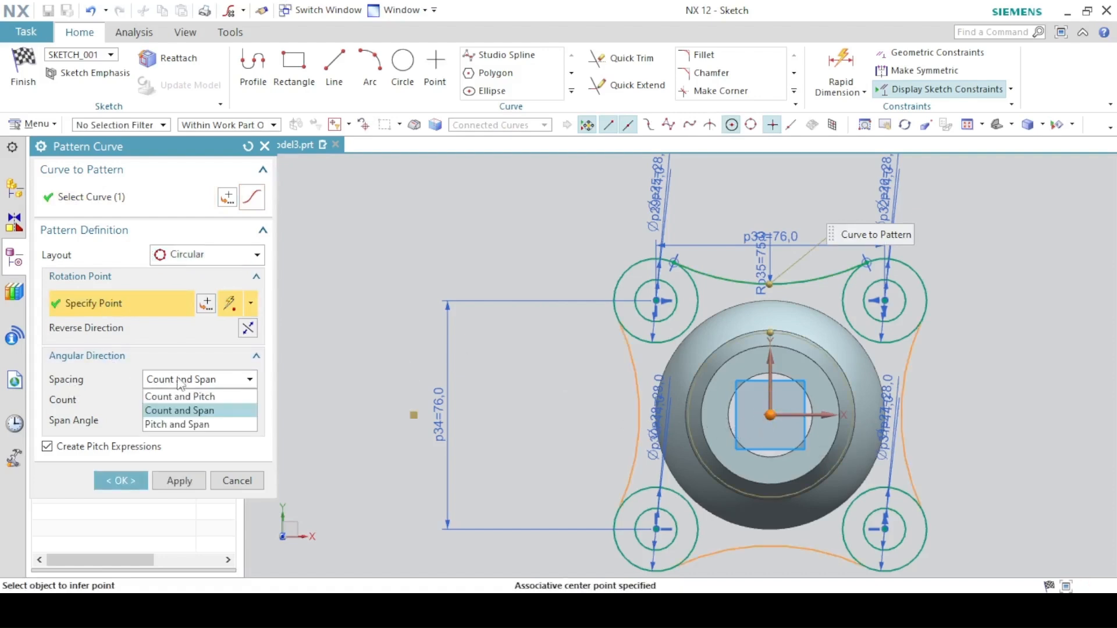
pyautogui.click(179, 411)
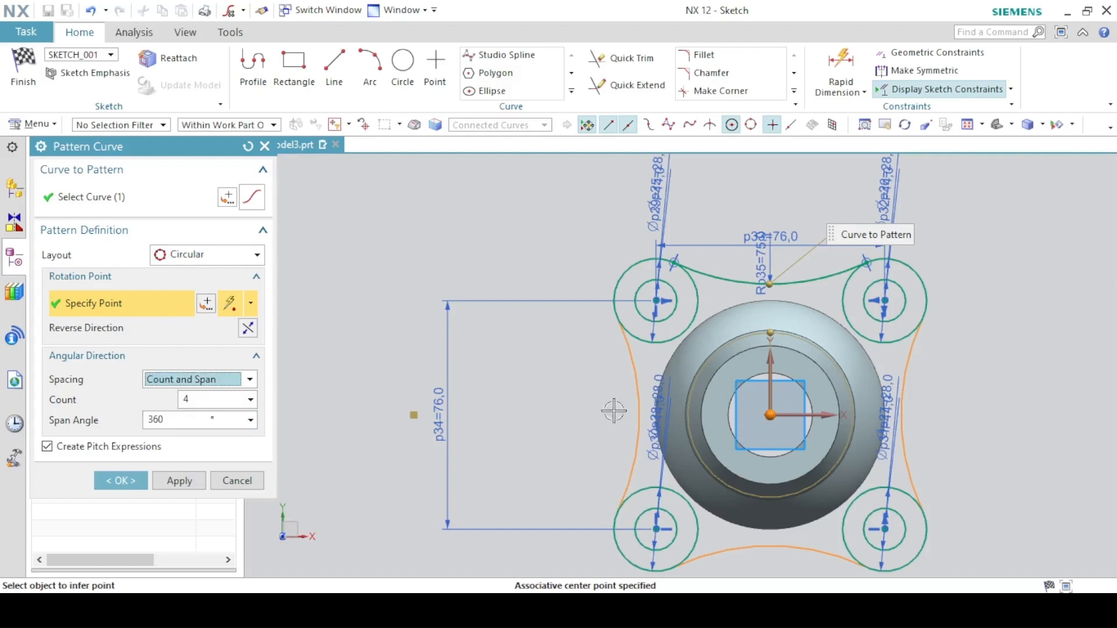
pyautogui.click(771, 497)
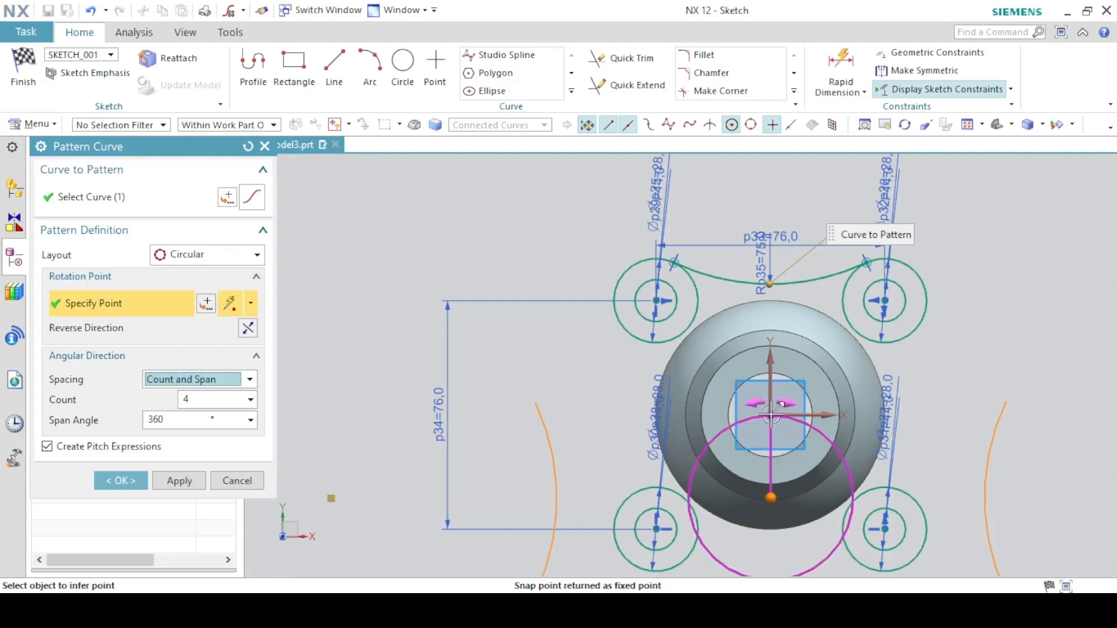
pyautogui.click(207, 304)
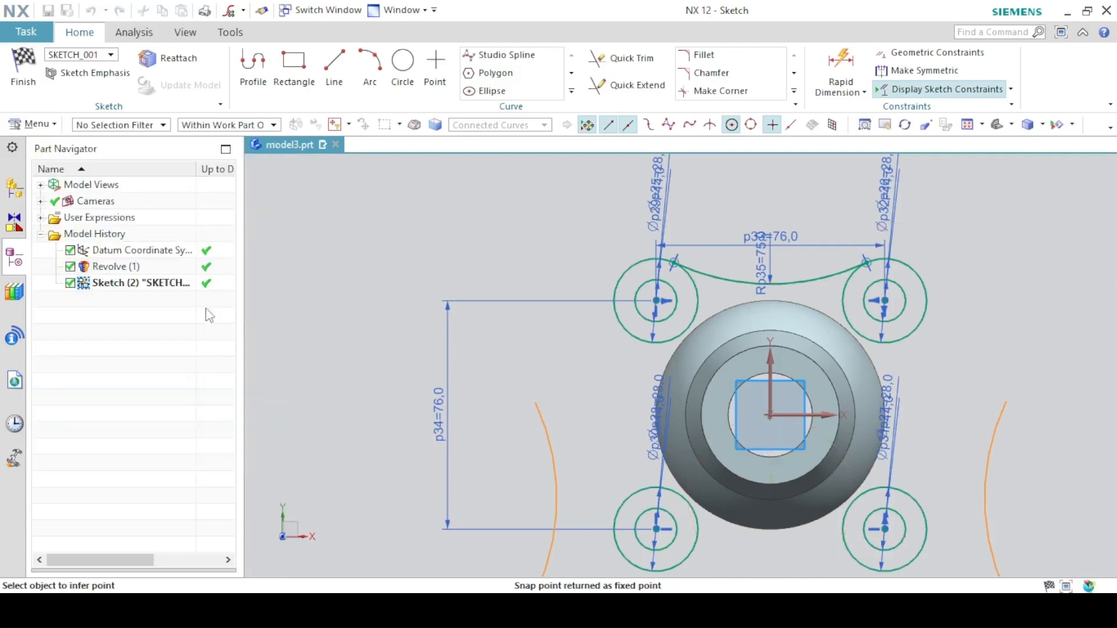
pyautogui.click(157, 333)
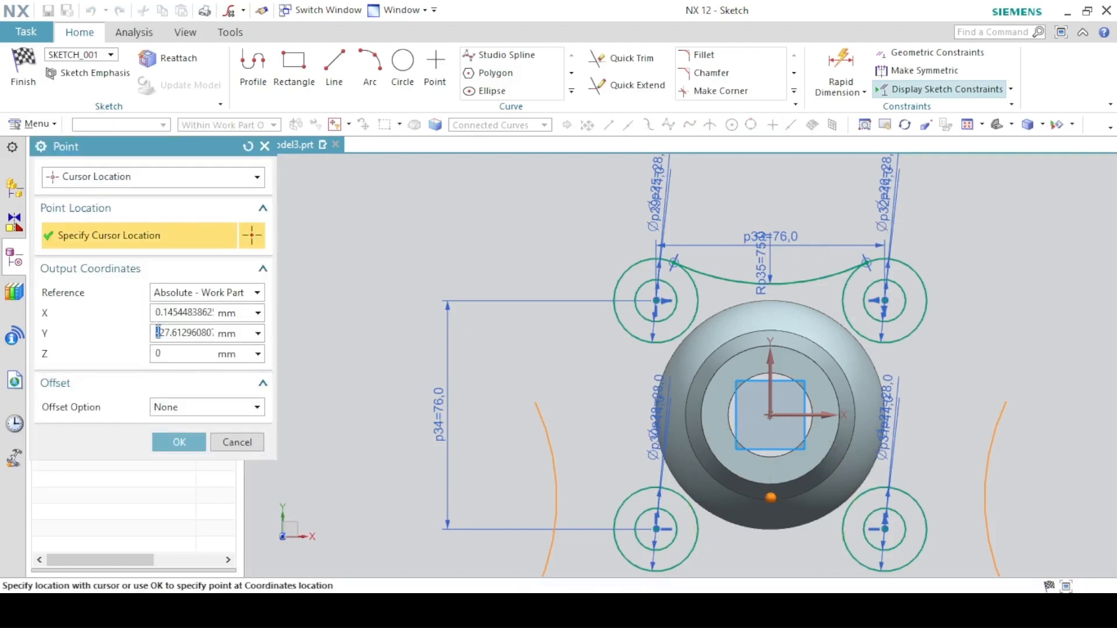
pyautogui.write('0')
pyautogui.click(162, 313)
pyautogui.write('0')
pyautogui.click(179, 442)
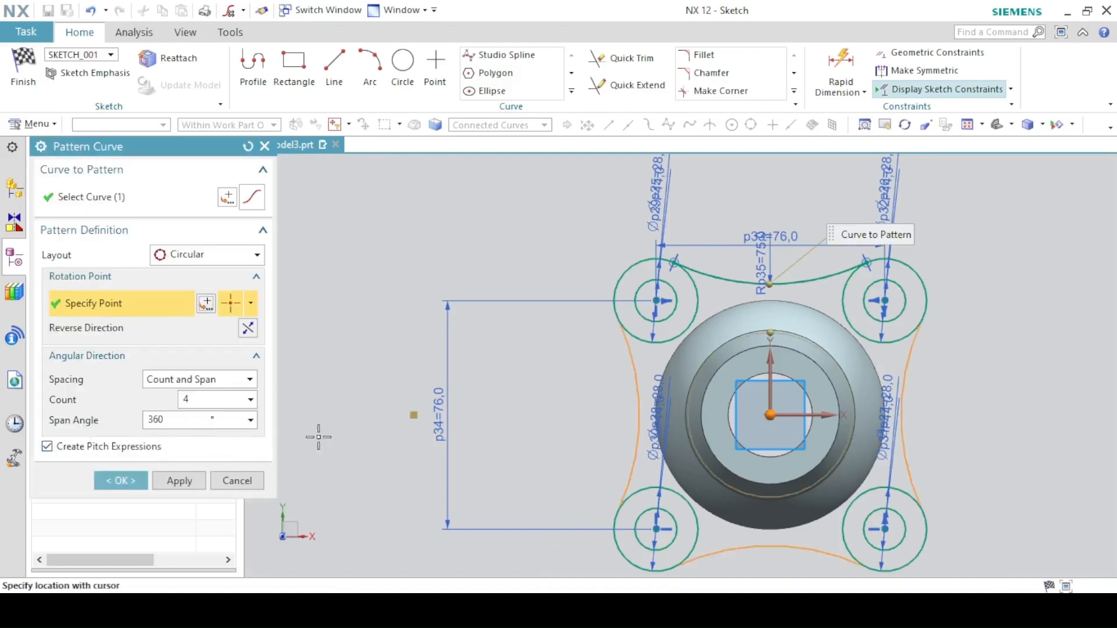
pyautogui.click(119, 480)
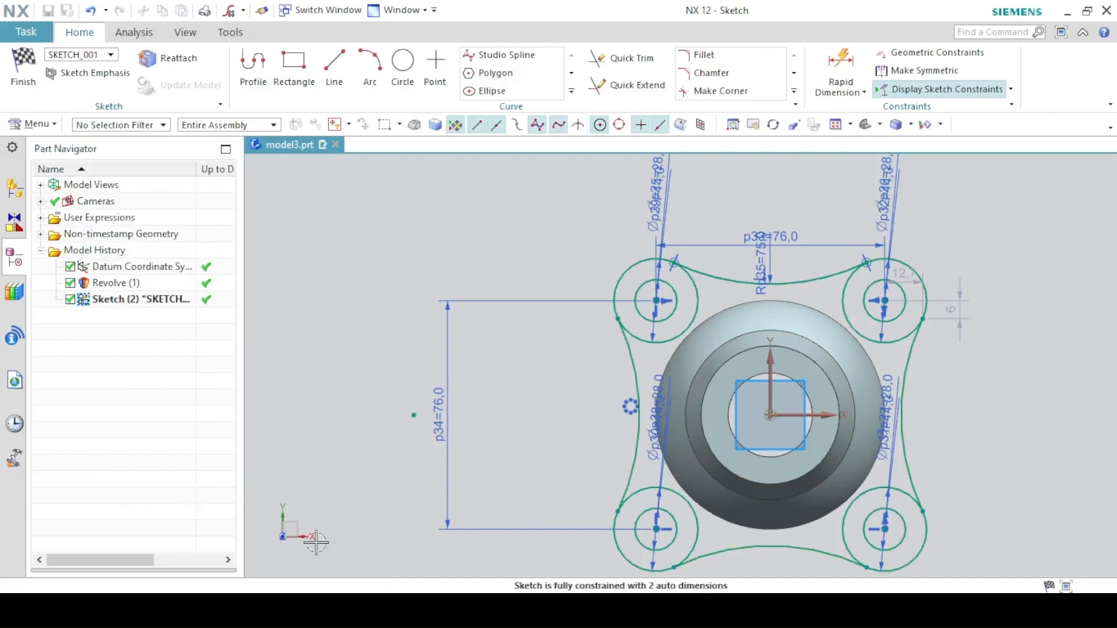
# - Check the PDF drawing, then project the revolved body's outer circular edge into the sketch
pyautogui.click(416, 610)
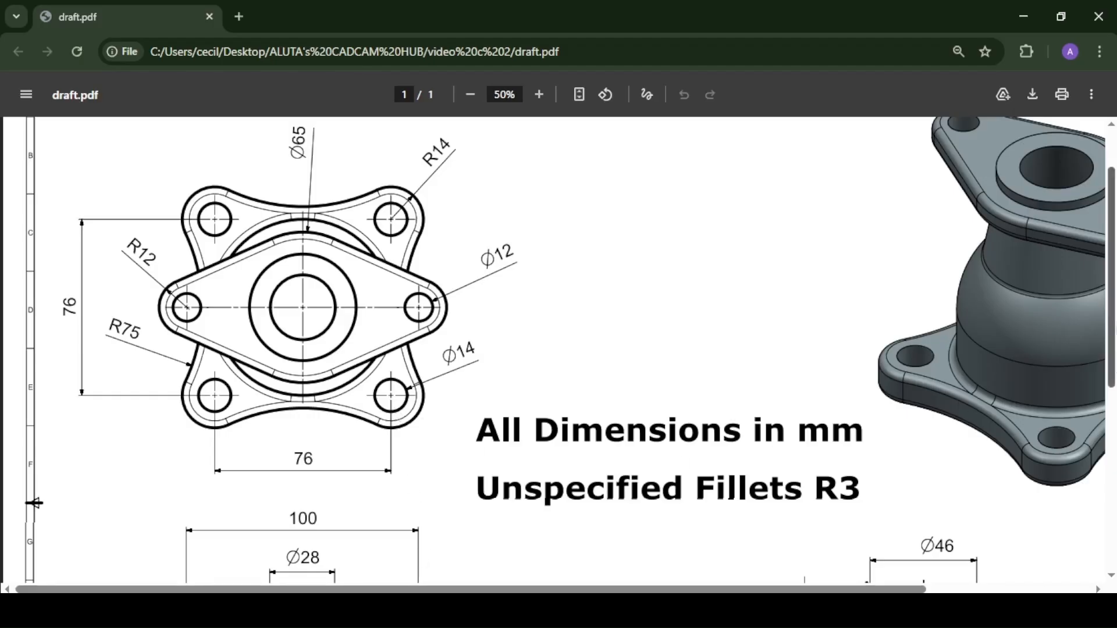
pyautogui.moveTo(1114, 304)
pyautogui.mouseDown()
pyautogui.moveTo(1116, 408)
pyautogui.moveTo(1116, 393)
pyautogui.mouseUp()
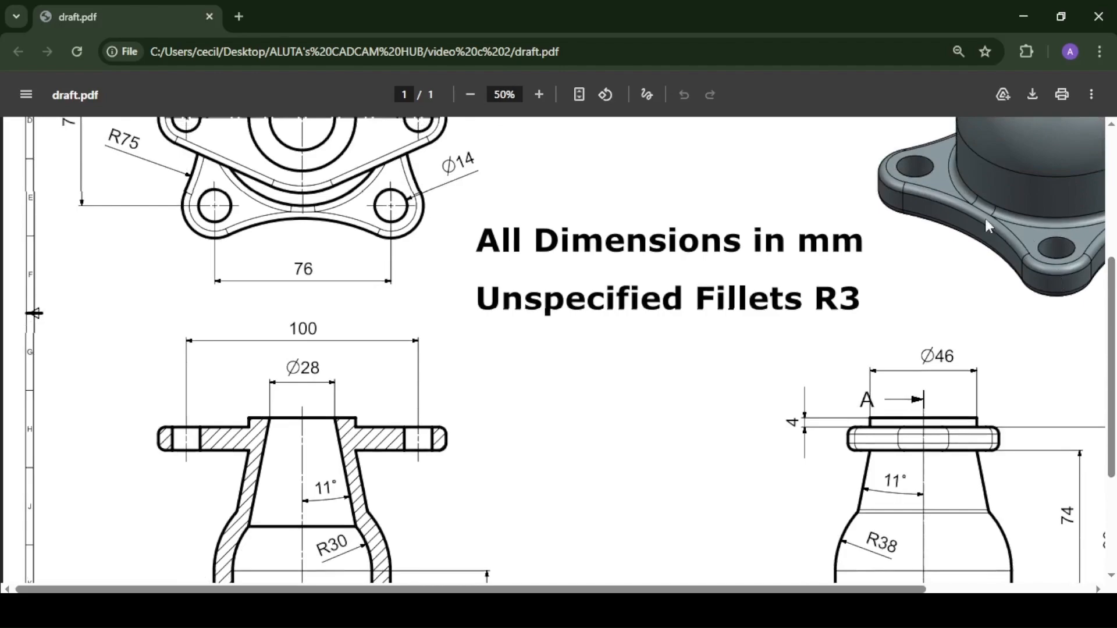
pyautogui.hotkey('alt', 'Tab')
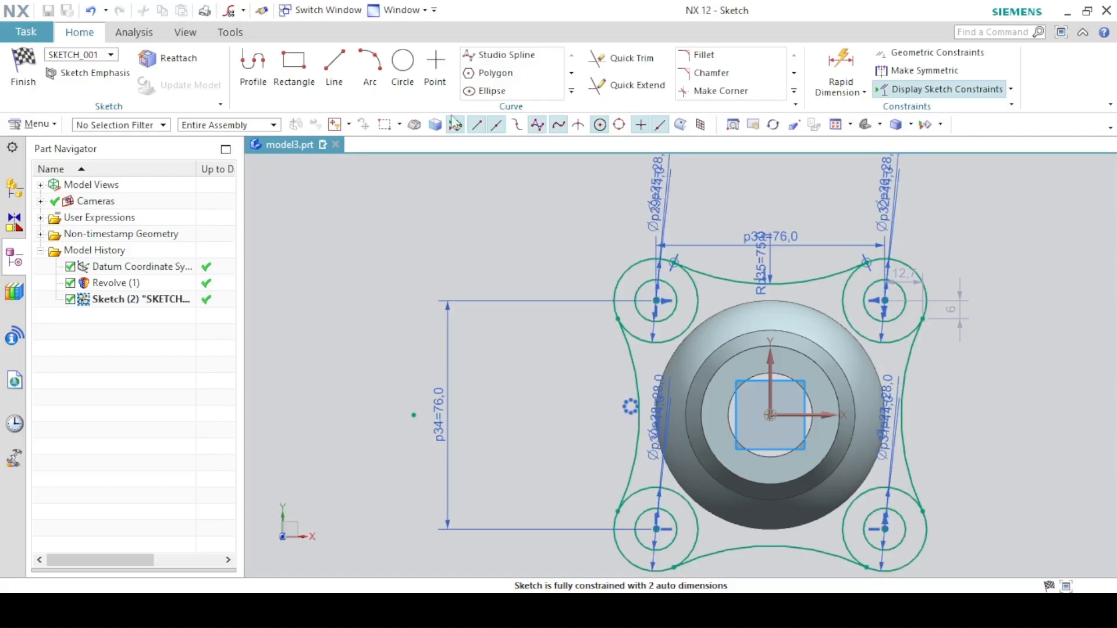
pyautogui.click(572, 91)
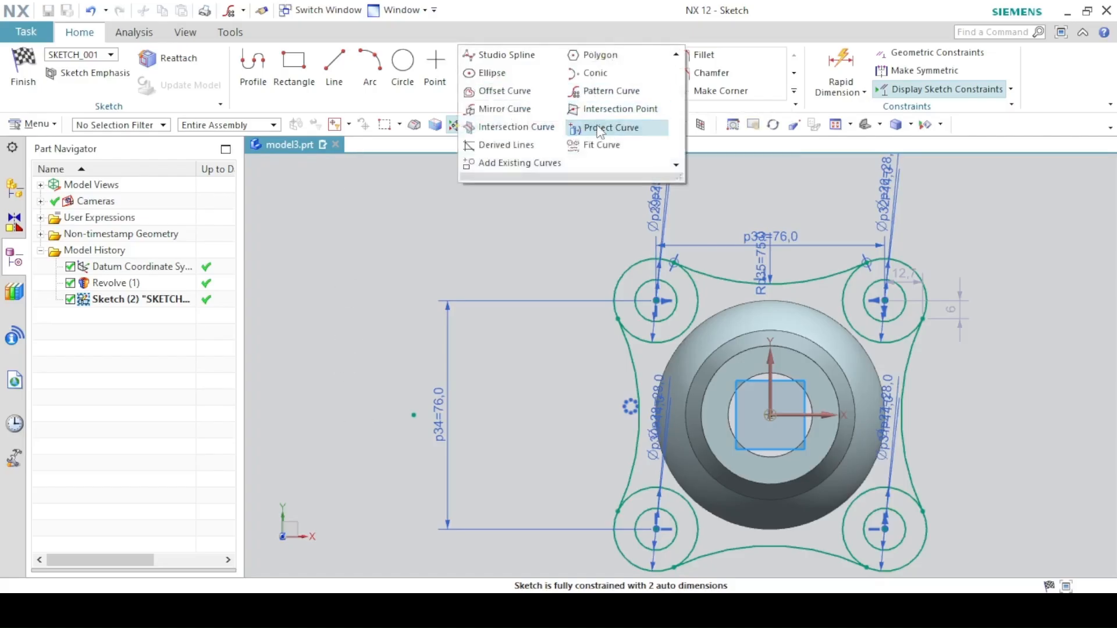
pyautogui.click(599, 129)
pyautogui.click(734, 308)
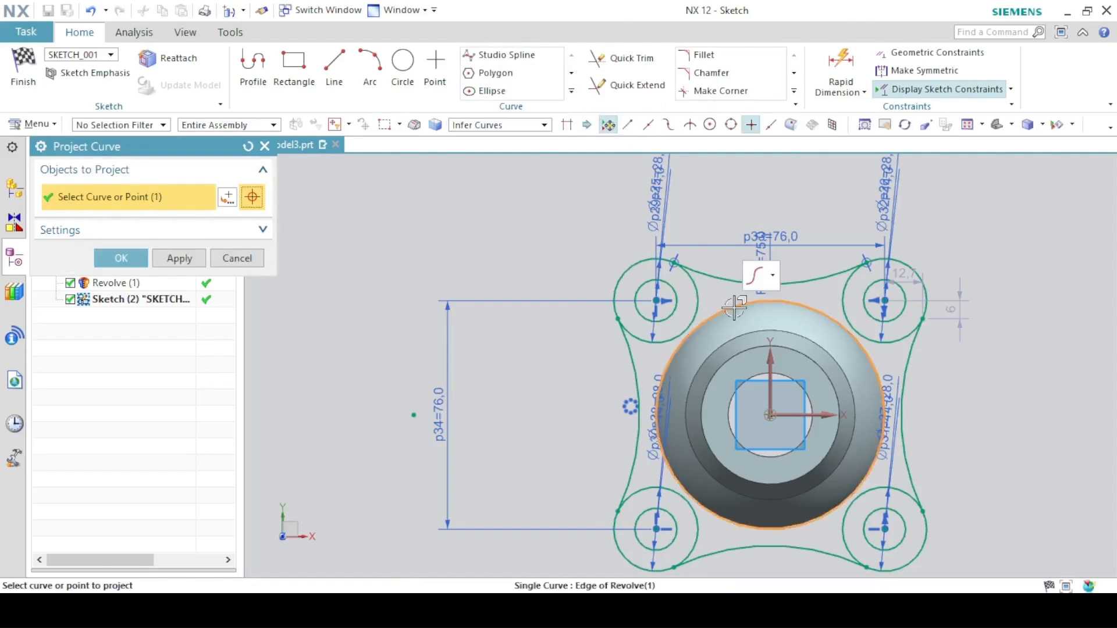
pyautogui.click(121, 258)
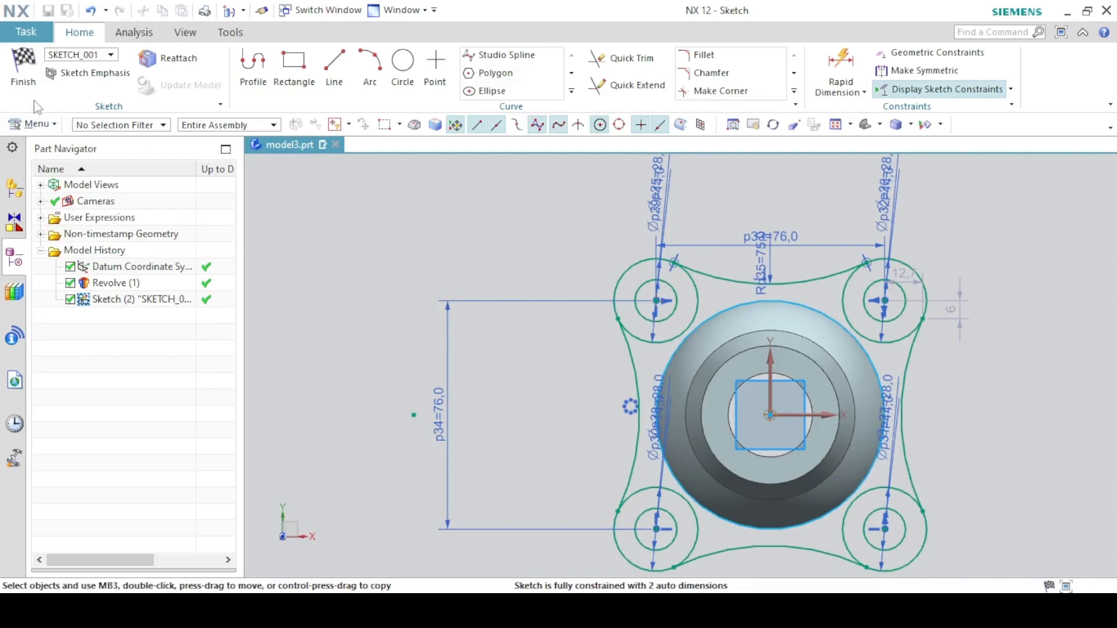
# - Finish the sketch and extrude the flange outline from 0 to 14 mm, uniting it with the body
pyautogui.click(23, 70)
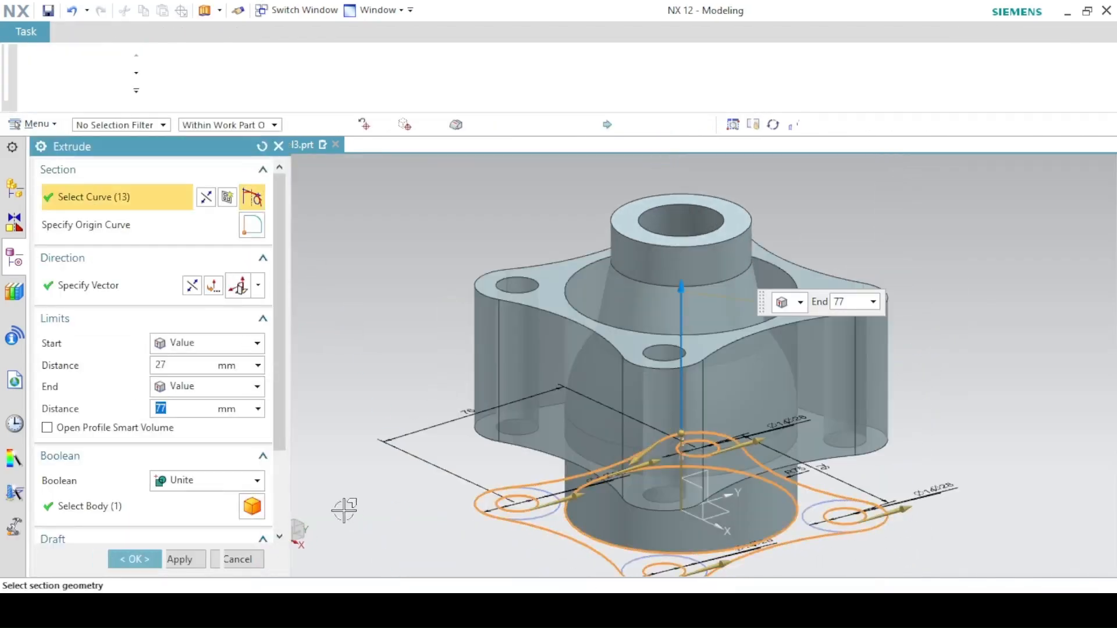
pyautogui.click(188, 381)
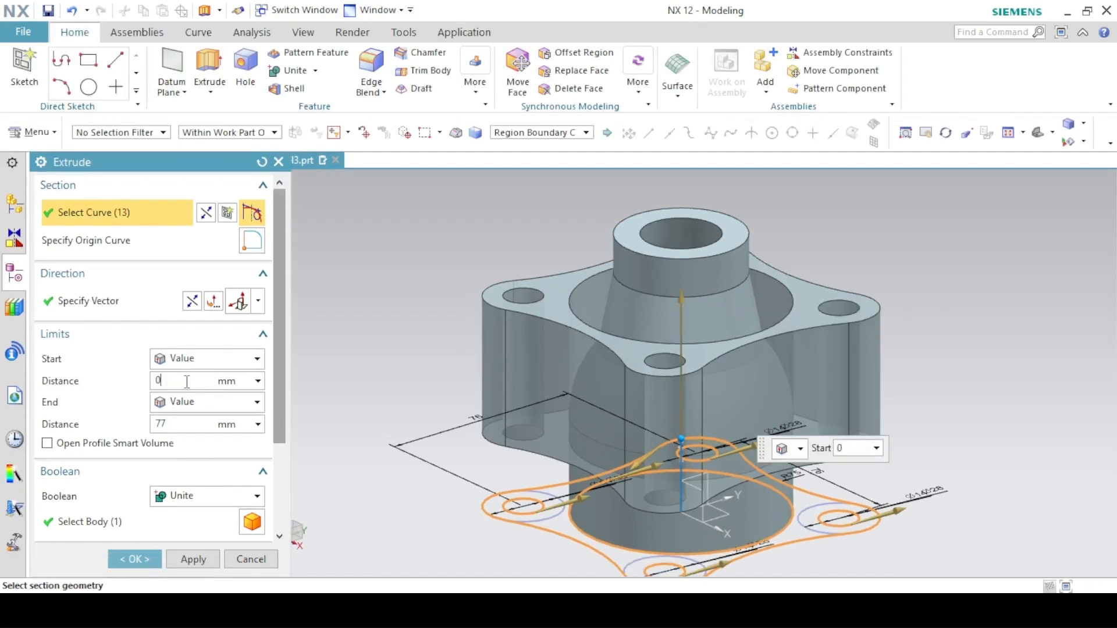
pyautogui.press('Return')
pyautogui.hotkey('alt', 'Tab')
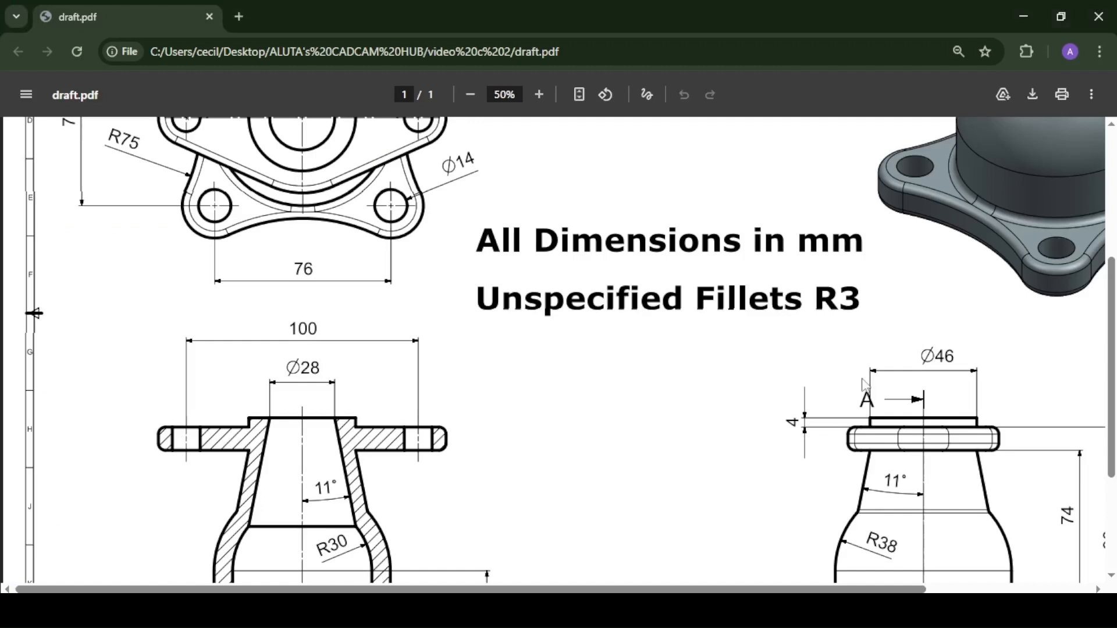
pyautogui.keyDown('ctrl'); pyautogui.scroll(-2, 864, 384); pyautogui.keyUp('ctrl')
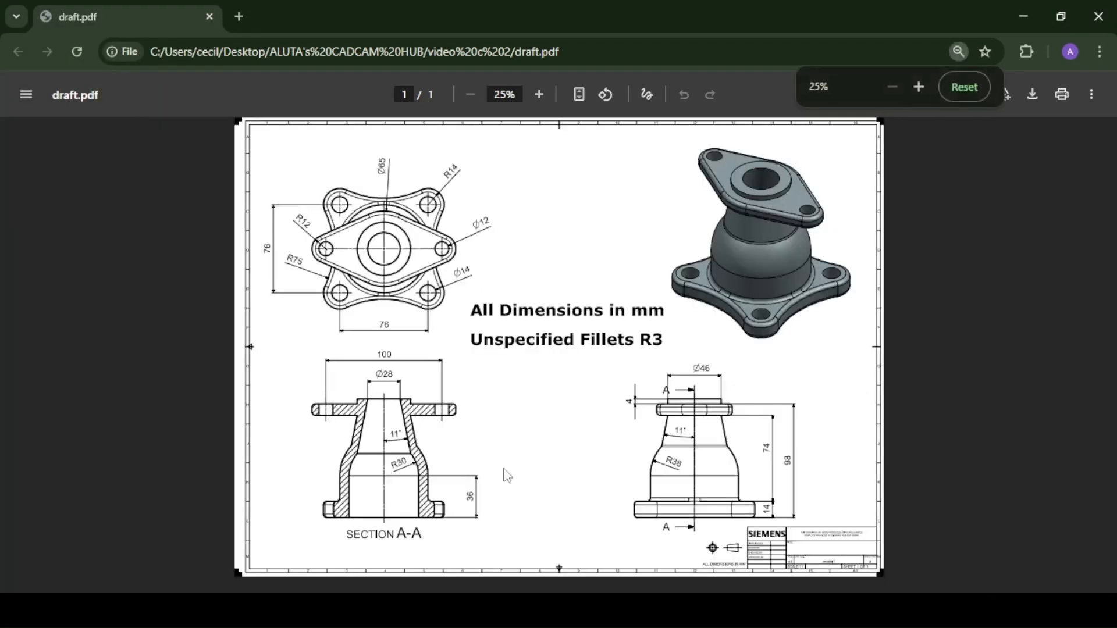
pyautogui.hotkey('alt', 'Tab')
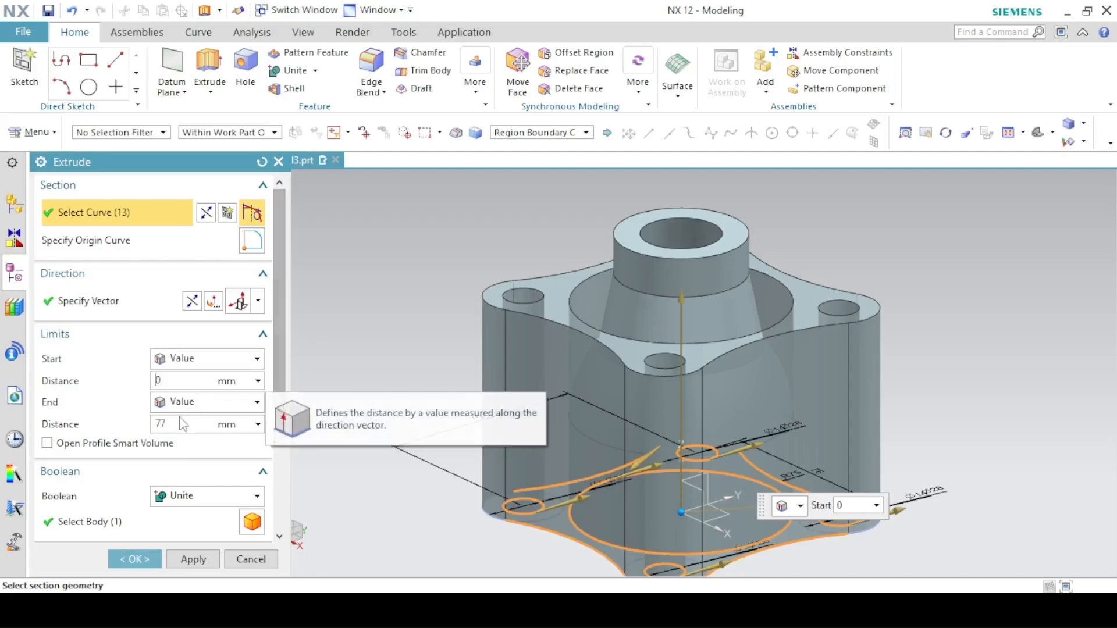
pyautogui.press('Return')
pyautogui.write('14')
pyautogui.press('Return')
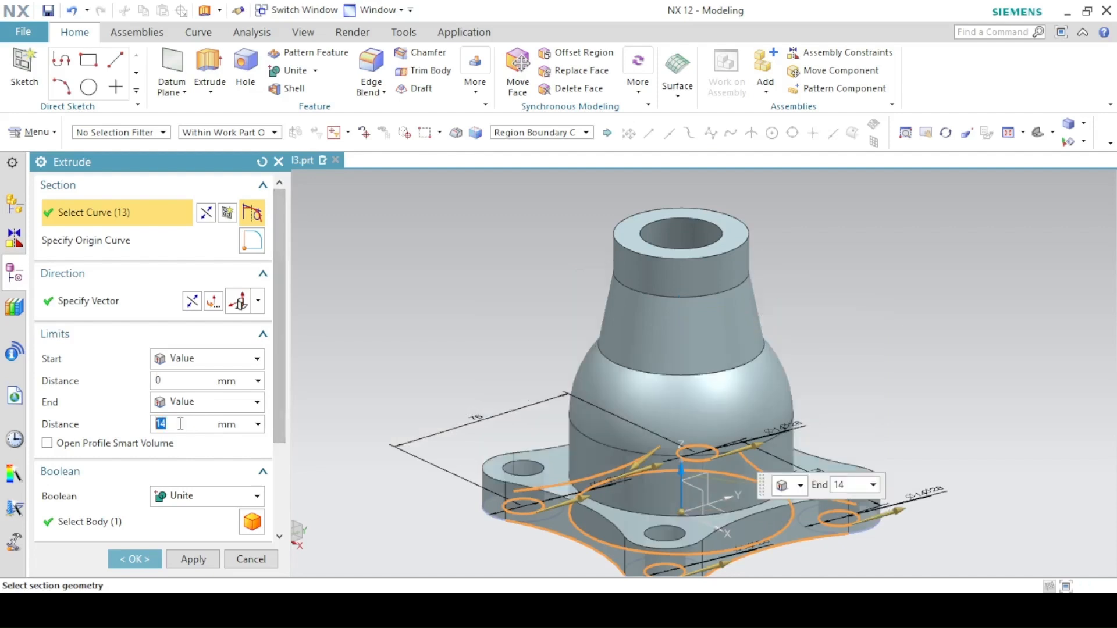
pyautogui.click(170, 560)
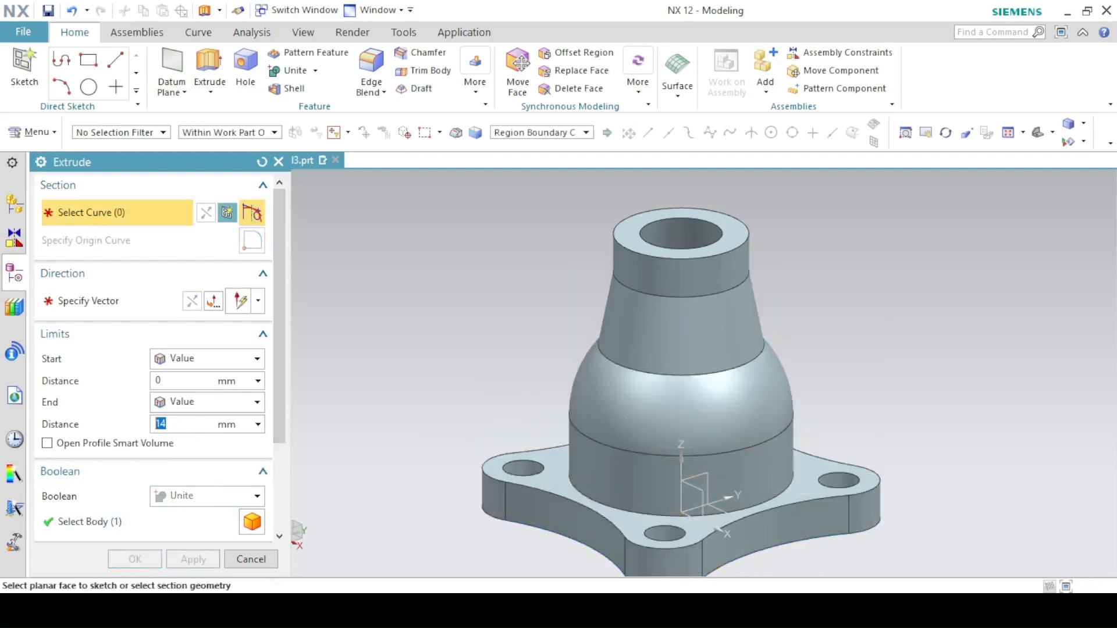
# - Check the PDF drawing, then start a new sketch on the top face of the revolved body
pyautogui.hotkey('alt', 'Tab')
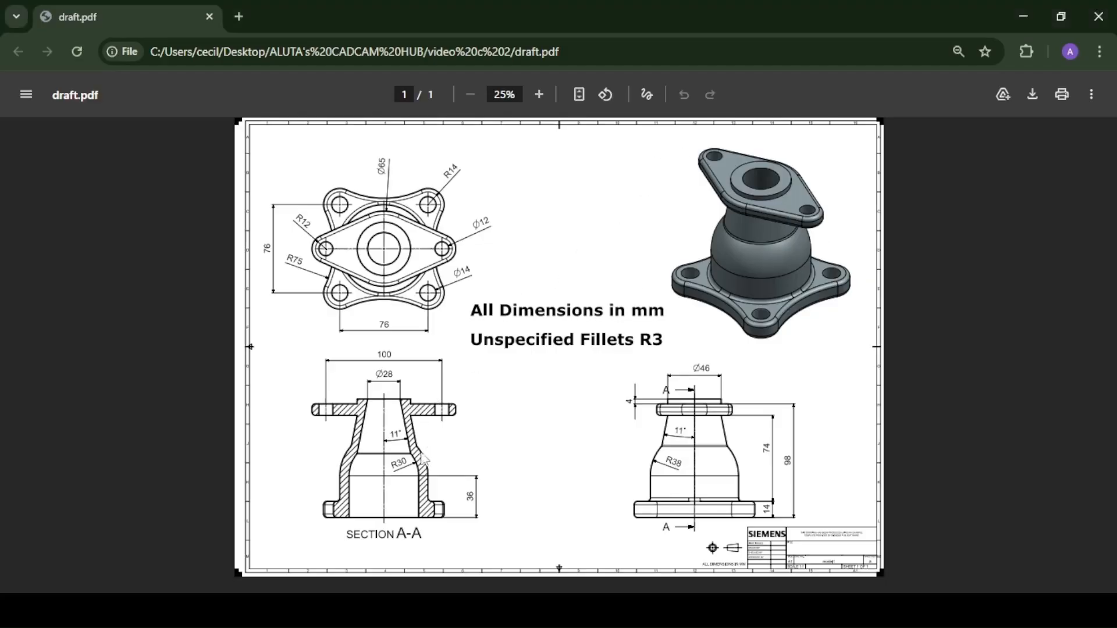
pyautogui.hotkey('alt', 'Tab')
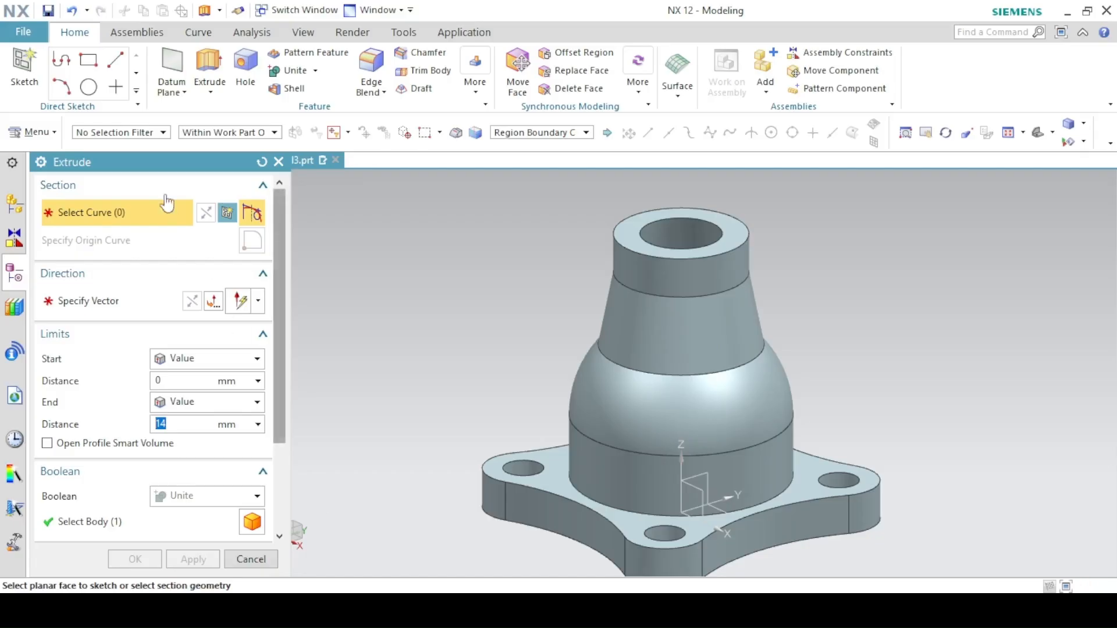
pyautogui.click(227, 214)
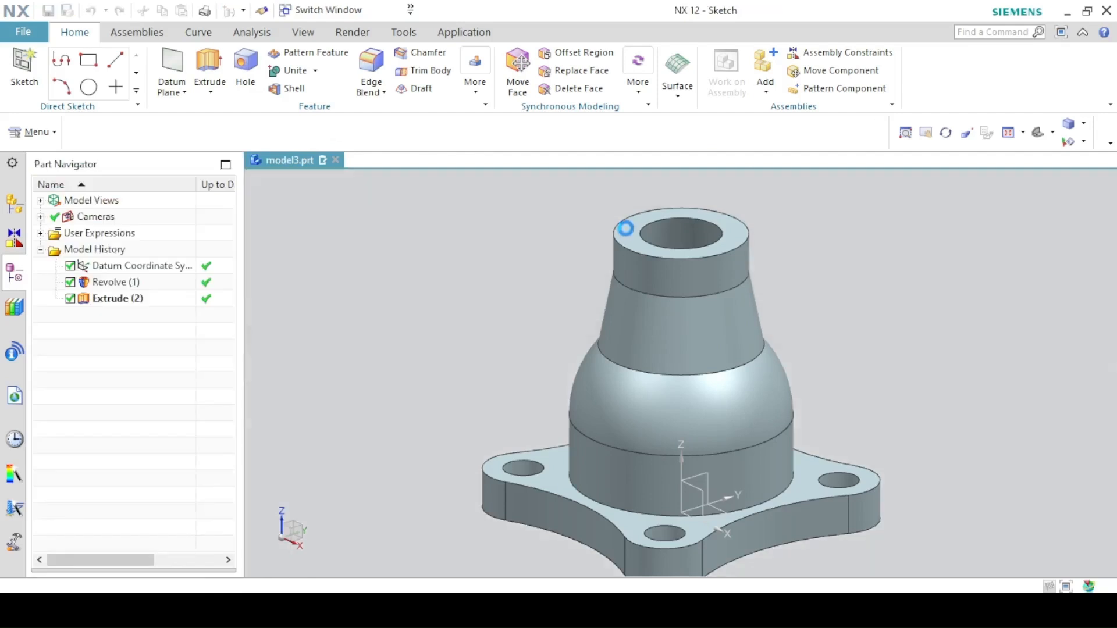
pyautogui.click(627, 228)
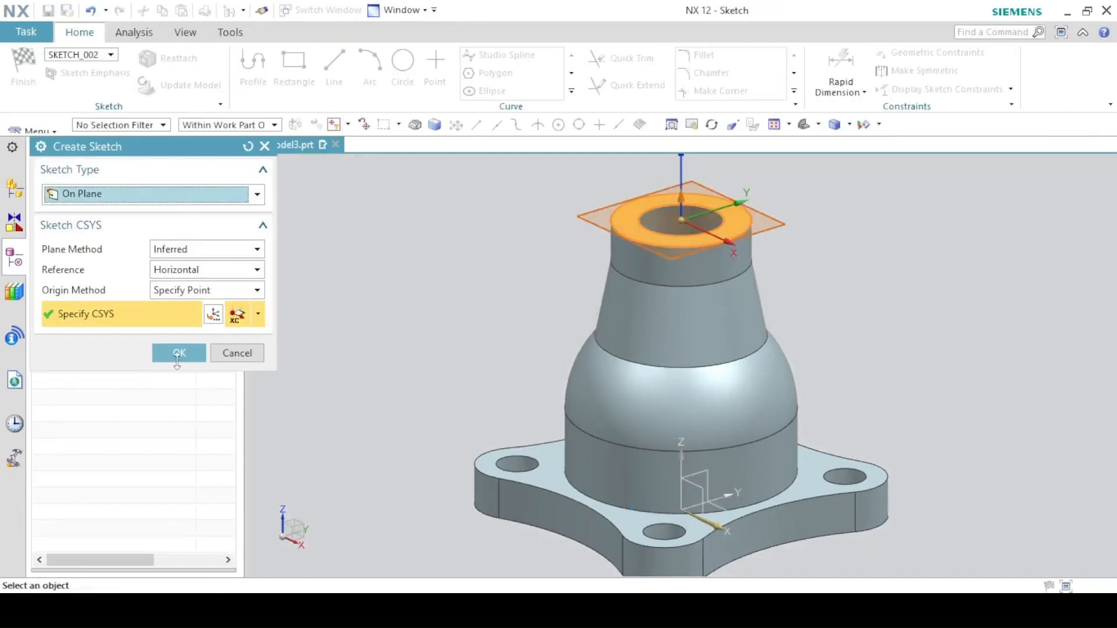
pyautogui.click(176, 354)
# - Consult the drawing's top view and sketch a 65 mm diameter circle centred on the sketch origin
pyautogui.hotkey('alt', 'Tab')
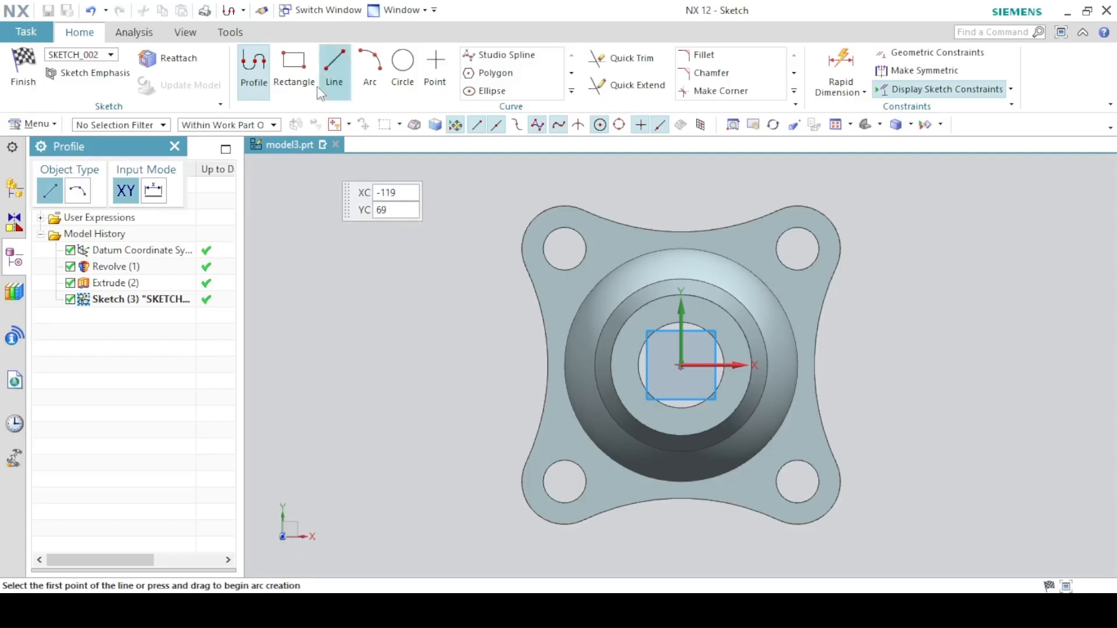
pyautogui.click(403, 64)
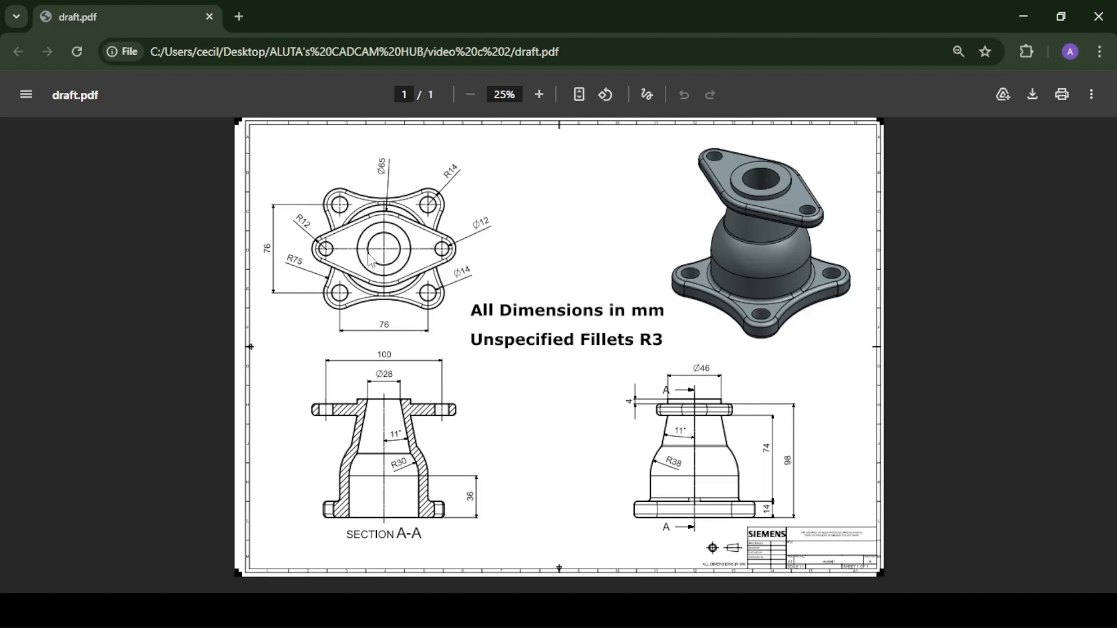
pyautogui.keyDown('ctrl'); pyautogui.scroll(2, 370, 260); pyautogui.keyUp('ctrl')
pyautogui.scroll(-3, 314, 207)
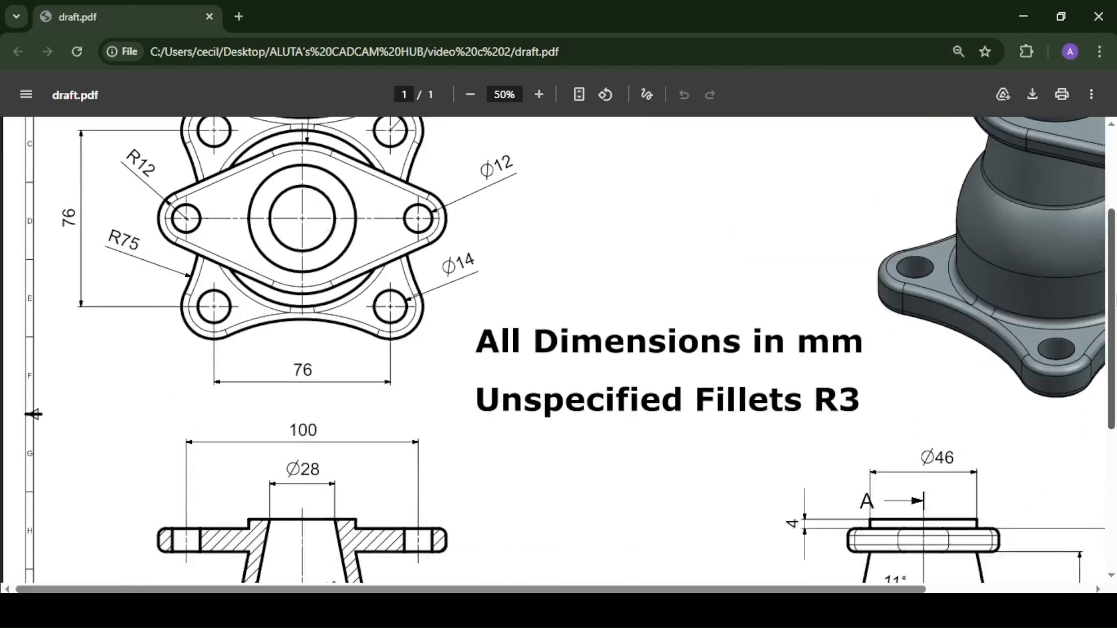
pyautogui.scroll(2, 394, 248)
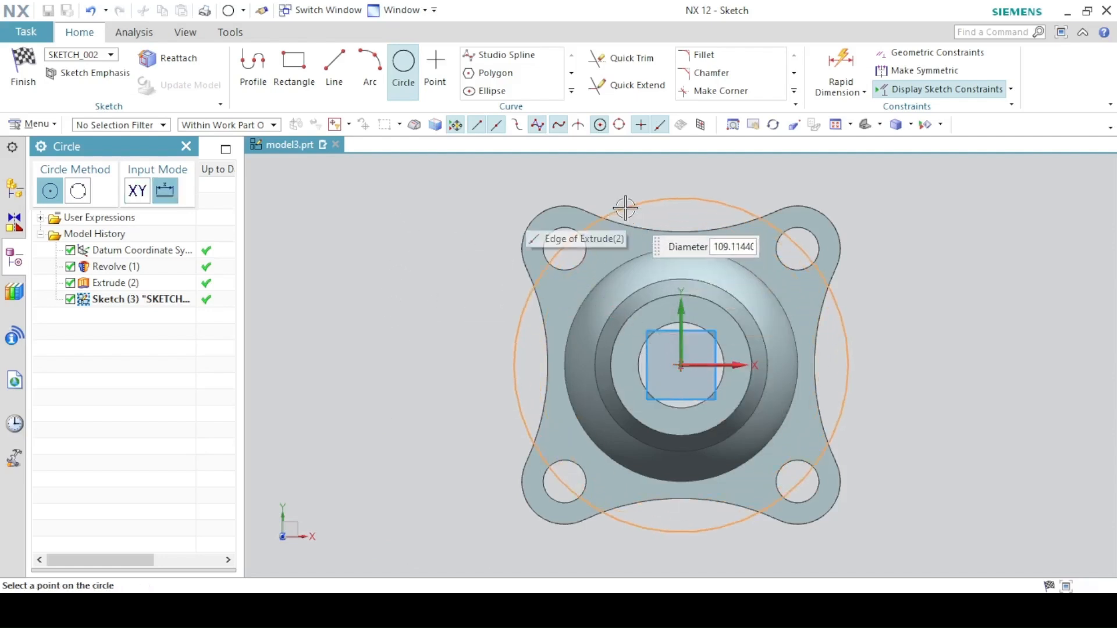
pyautogui.write('65')
pyautogui.press('Return')
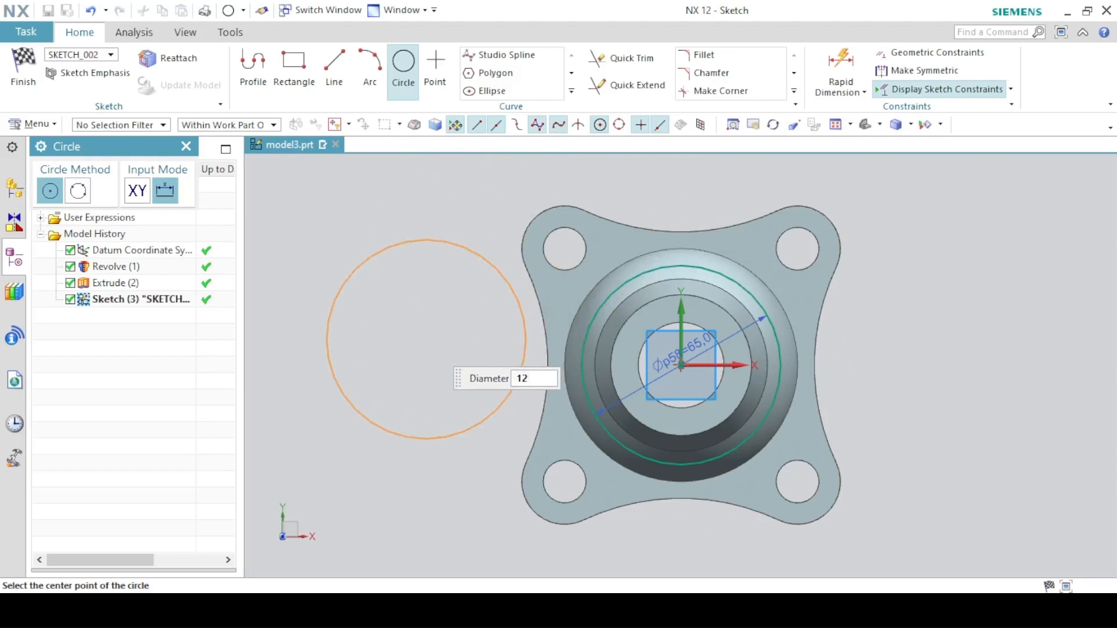
# - Sketch two 24 mm diameter circles on either side of the central circle
pyautogui.write('12*2')
pyautogui.press('Return')
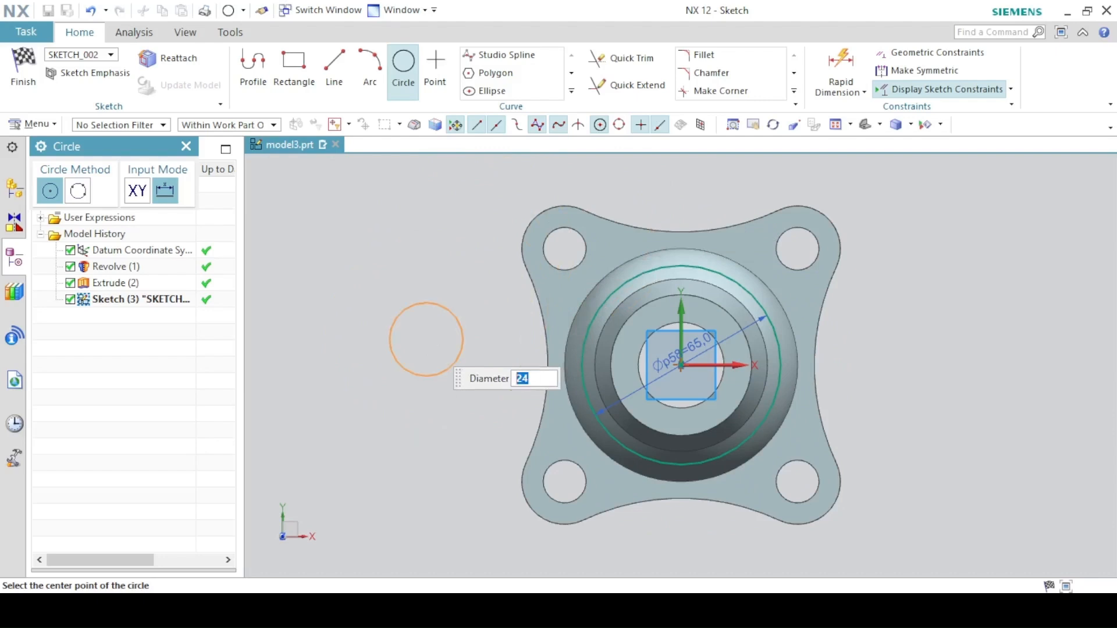
pyautogui.click(465, 336)
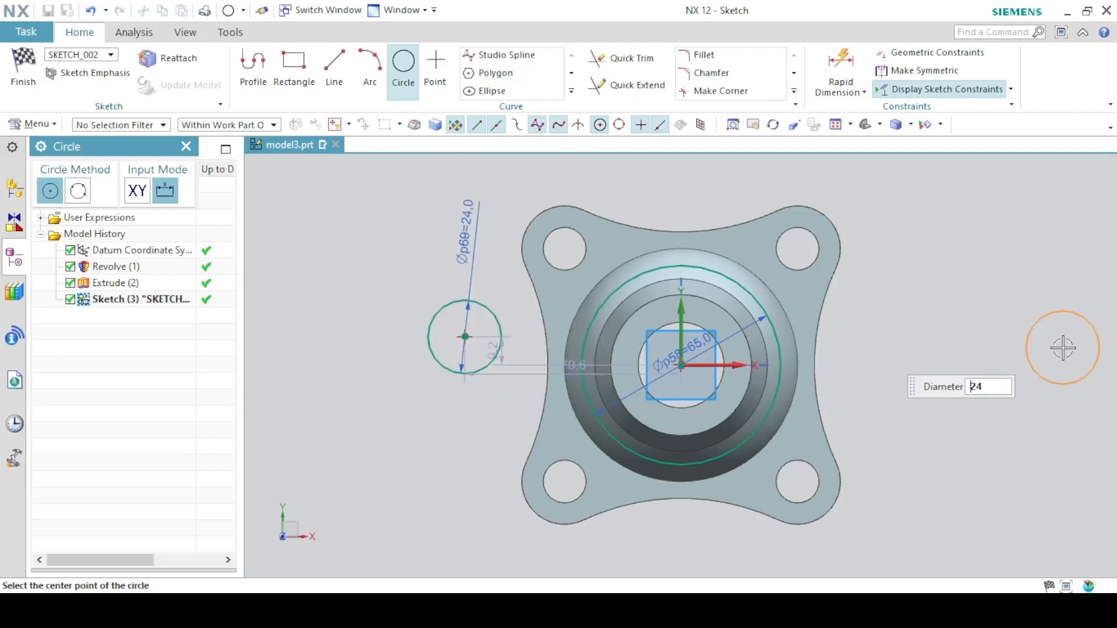
pyautogui.click(941, 337)
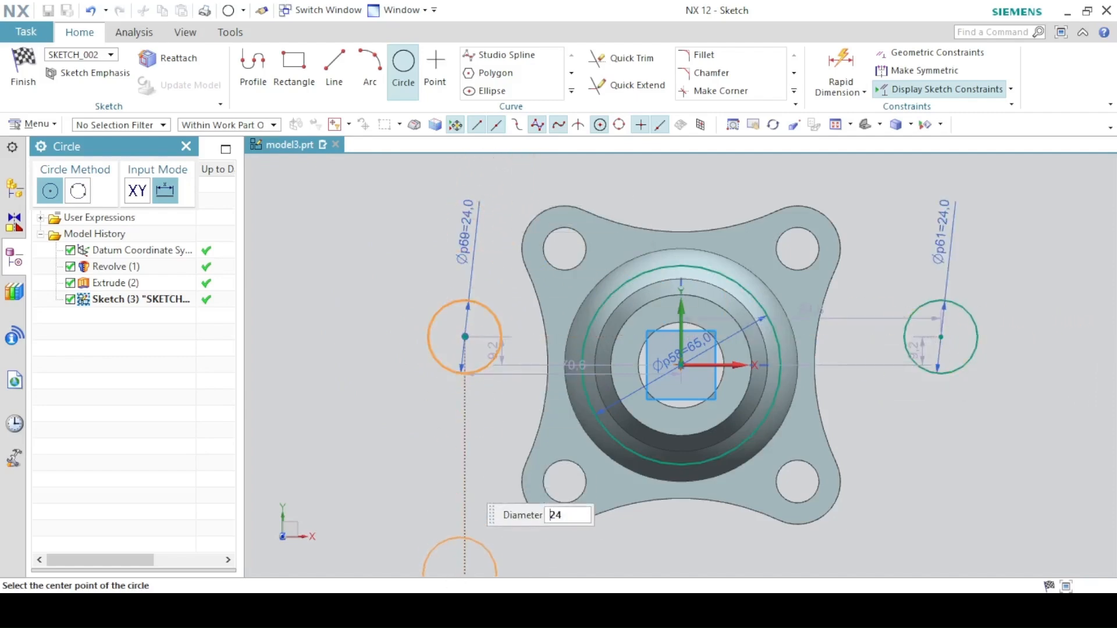
# - Sketch 12 mm diameter circles concentric with each of the two 24 mm circles
pyautogui.click(461, 611)
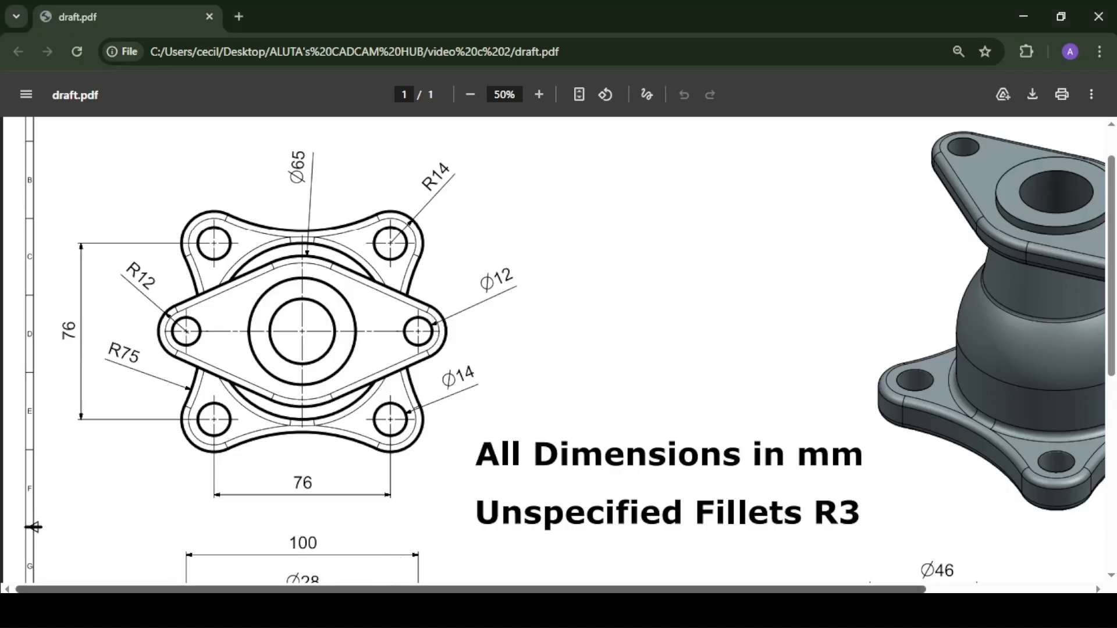
pyautogui.click(379, 611)
pyautogui.write('2')
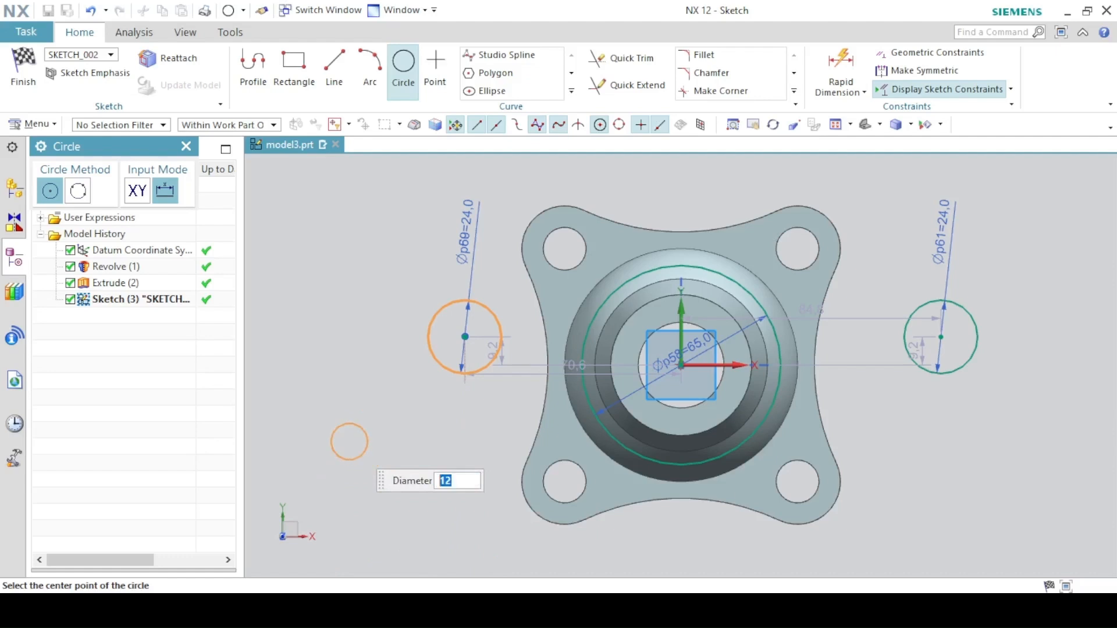
pyautogui.click(465, 337)
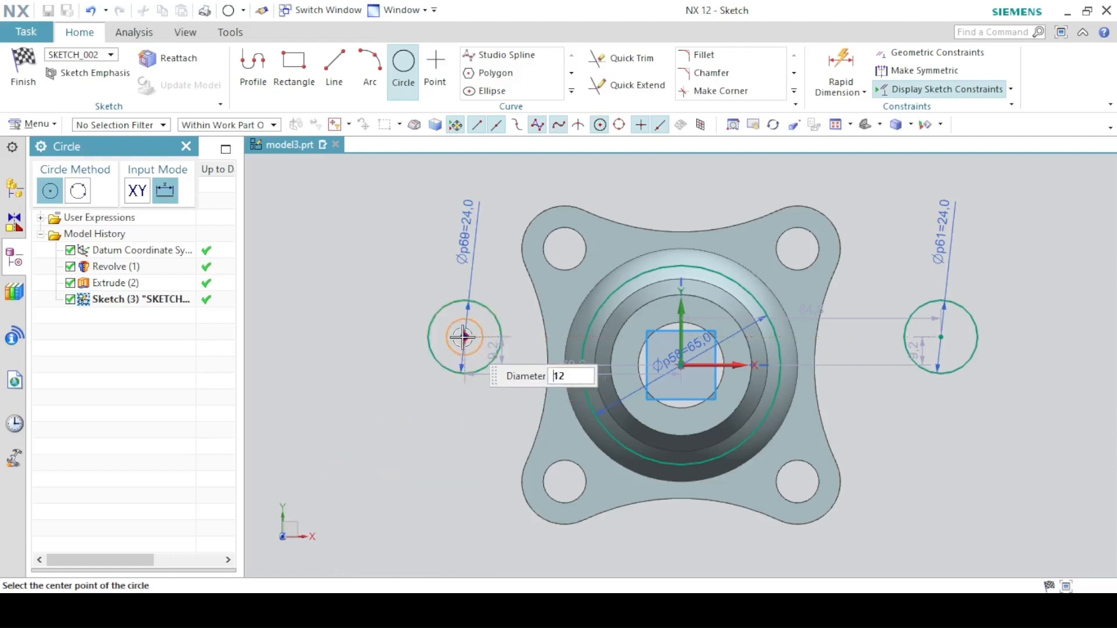
pyautogui.click(941, 337)
pyautogui.click(413, 78)
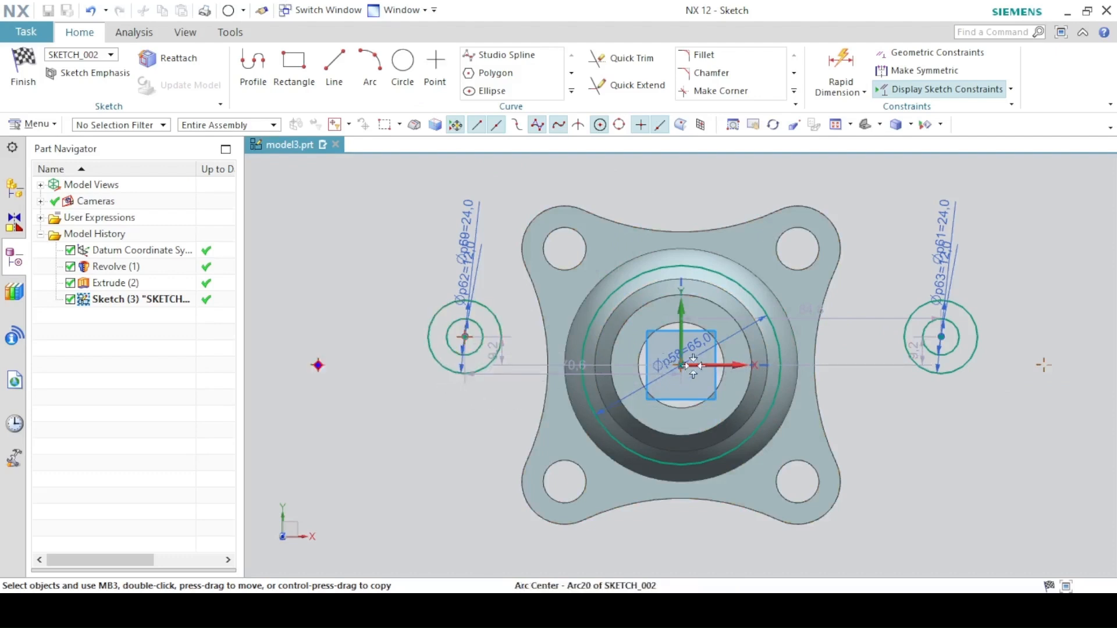
# - Constrain both side circle centres to lie on the horizontal axis through the origin
pyautogui.click(464, 337)
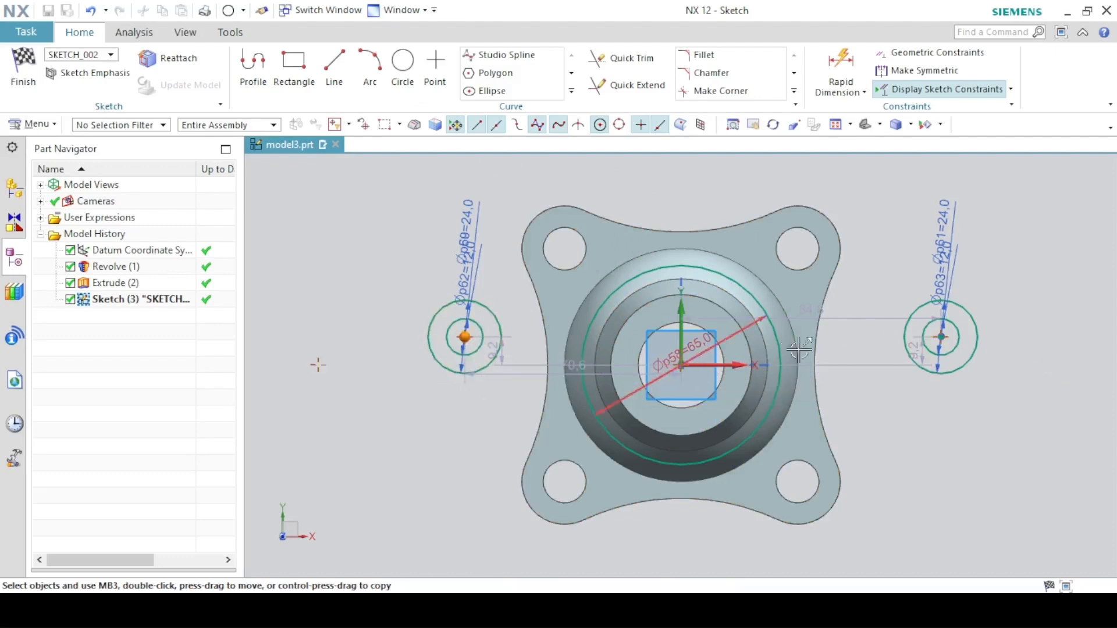
pyautogui.click(942, 336)
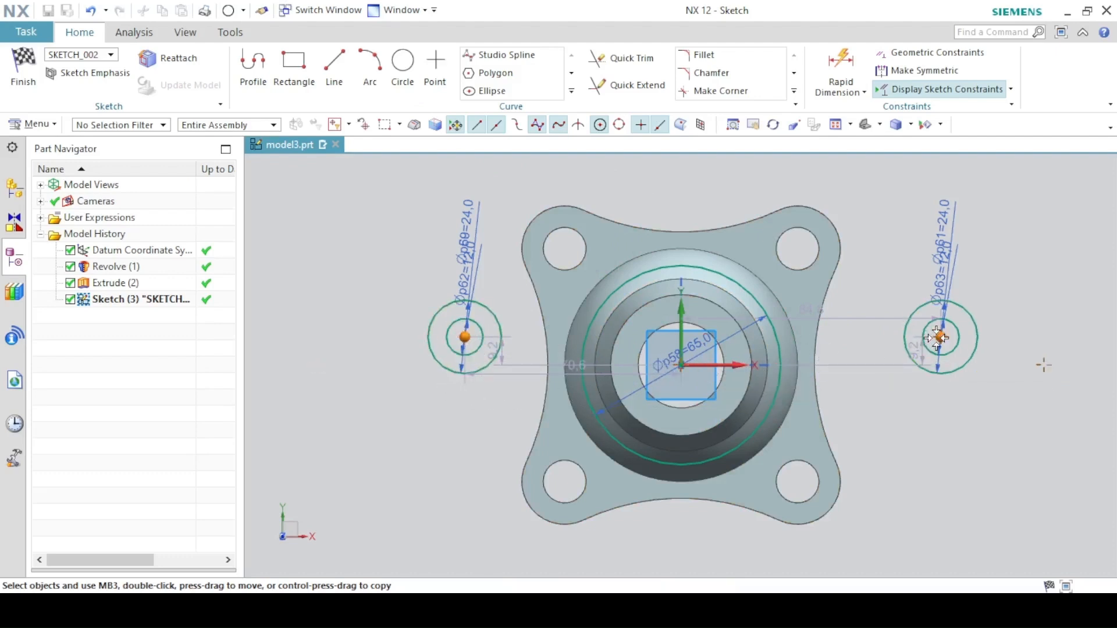
pyautogui.click(737, 364)
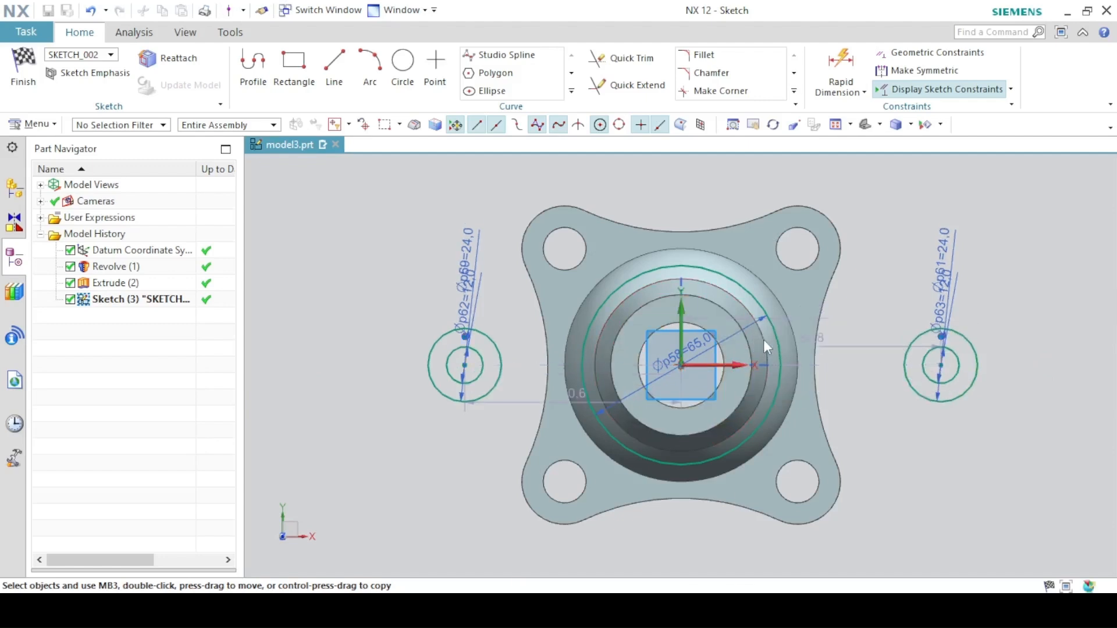
pyautogui.click(764, 338)
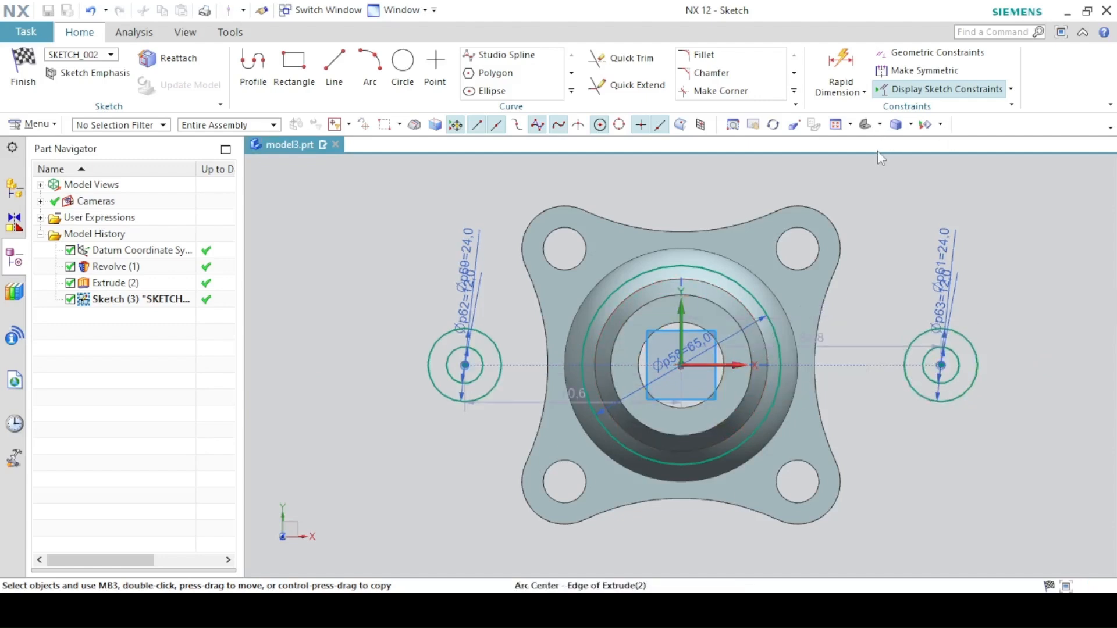
# - Make the left and right side circles symmetric about the vertical axis
pyautogui.click(894, 76)
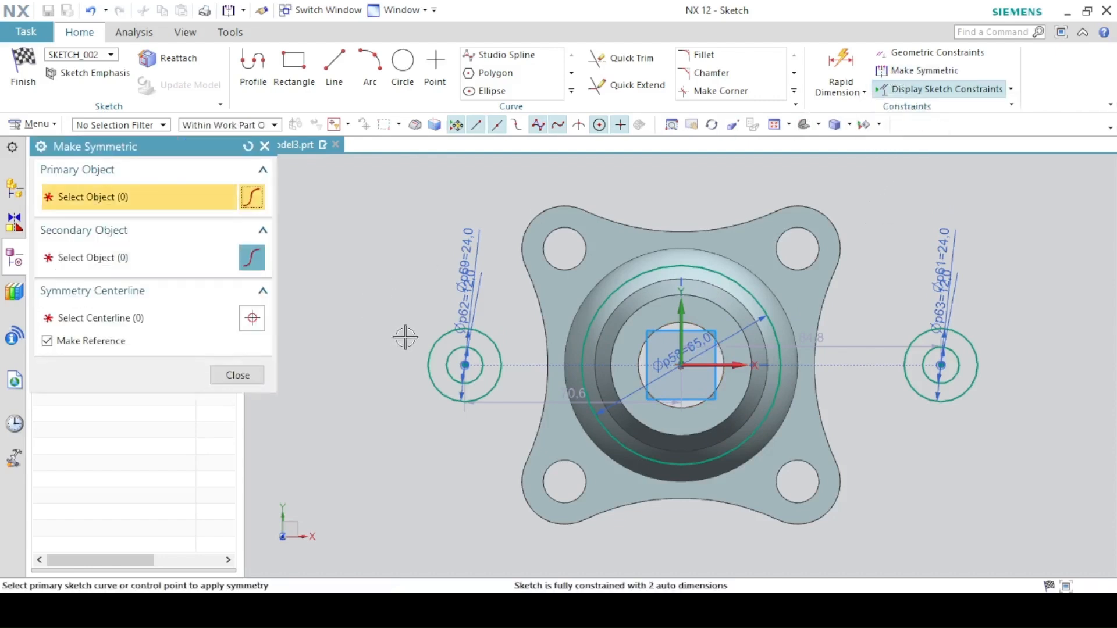
pyautogui.click(467, 366)
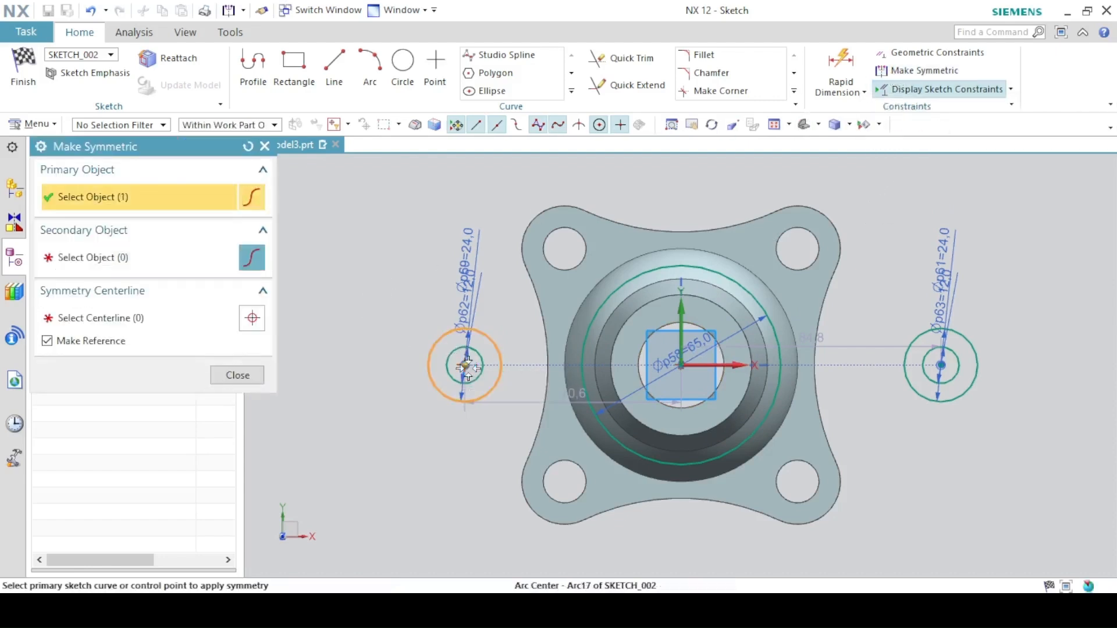
pyautogui.click(939, 367)
pyautogui.click(684, 314)
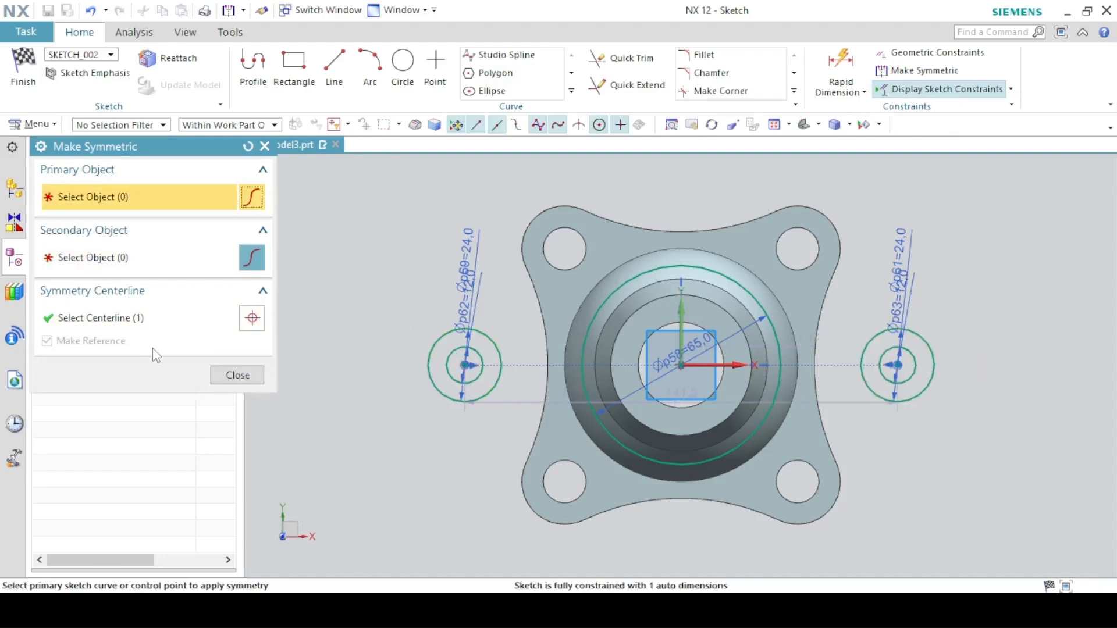
pyautogui.click(236, 376)
# - Check the drawing, then dimension the distance between the side circle centres as 100 mm
pyautogui.hotkey('alt', 'Tab')
pyautogui.moveTo(1112, 303); pyautogui.dragTo(1112, 473)
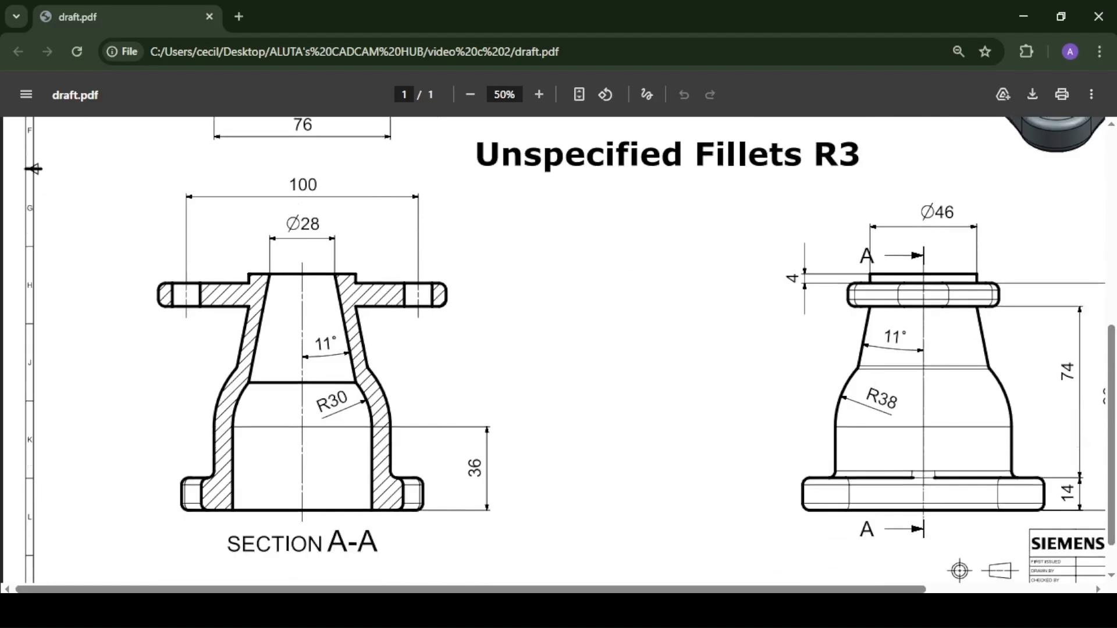
pyautogui.hotkey('alt', 'Tab')
pyautogui.click(815, 82)
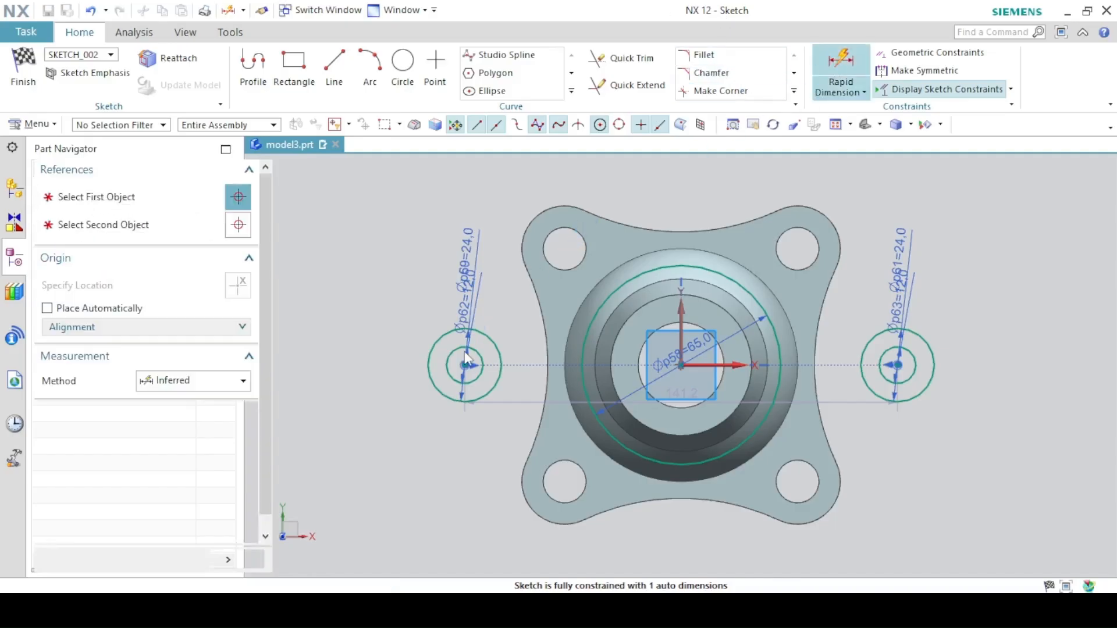
pyautogui.click(502, 365)
pyautogui.click(910, 363)
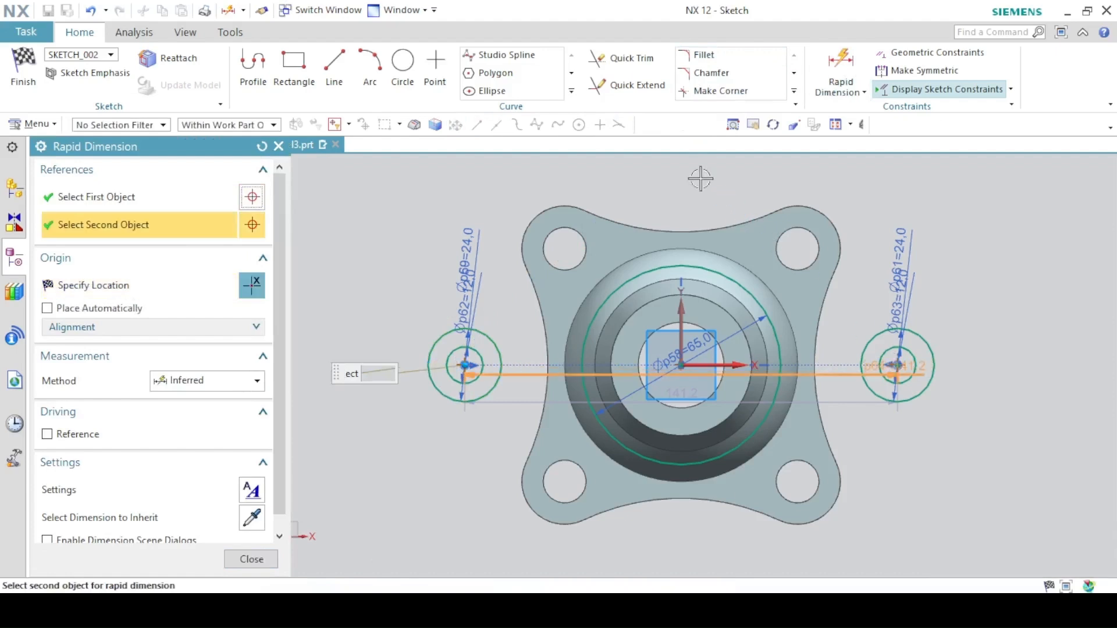
pyautogui.click(685, 163)
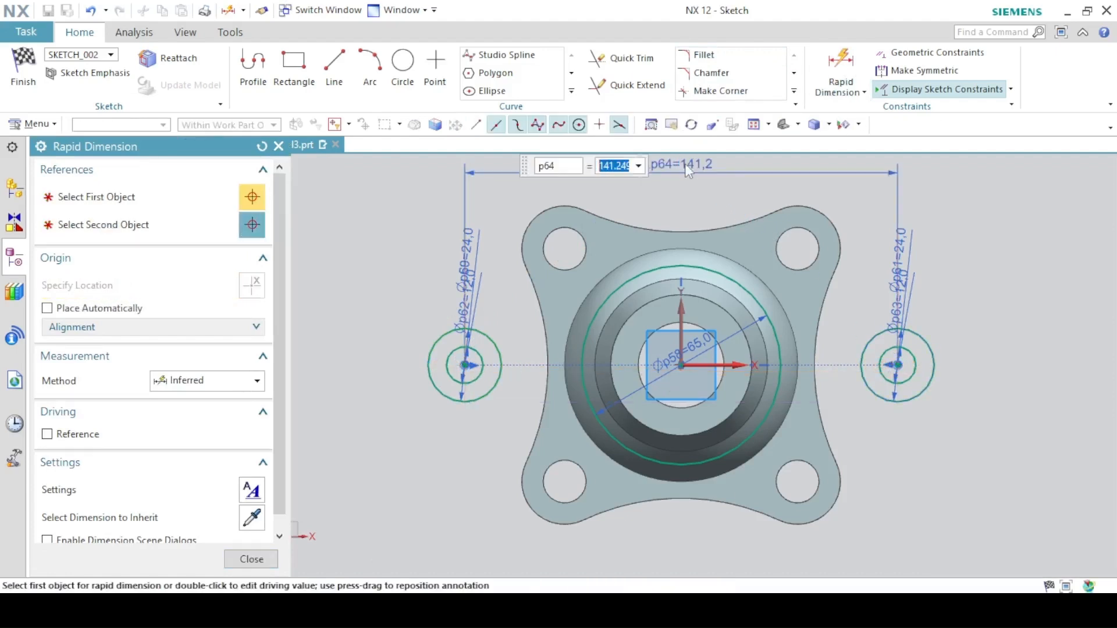
pyautogui.write('100')
pyautogui.press('Return')
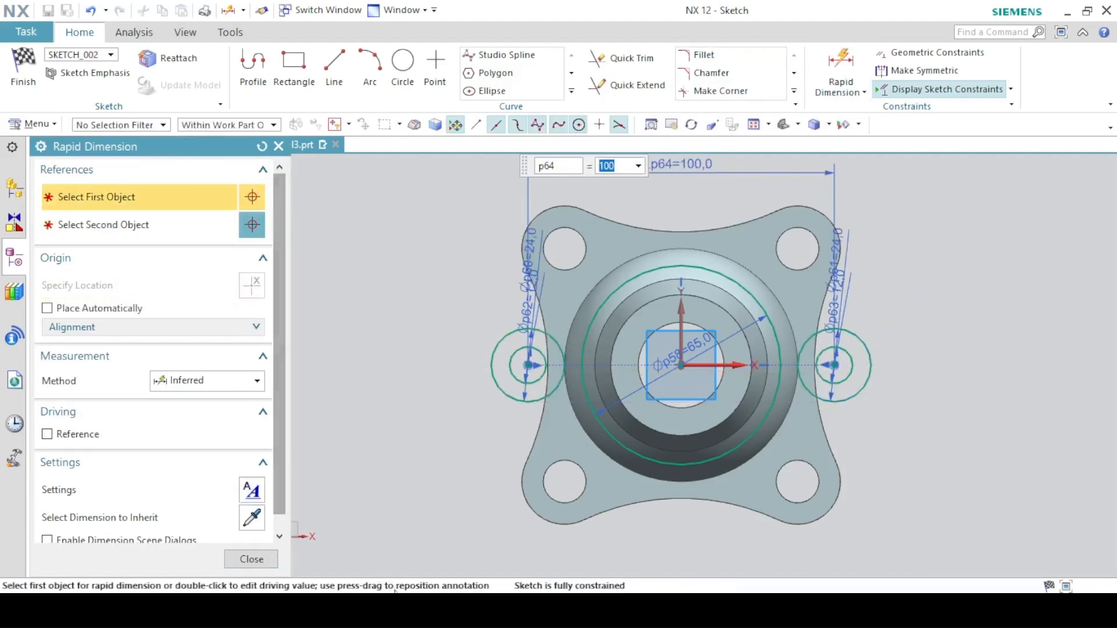
# - Check the drawing, then draw four lines tangent to the side circles and the 65 mm circle, forming the diamond-shaped top flange outline
pyautogui.click(407, 610)
pyautogui.moveTo(1112, 376); pyautogui.dragTo(1112, 219)
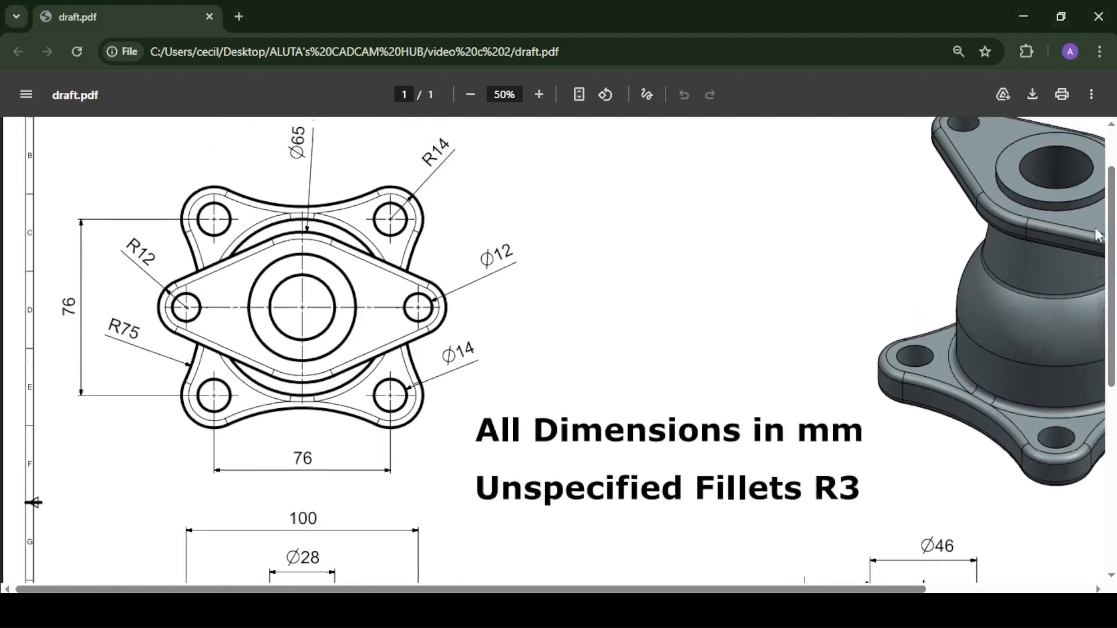
pyautogui.hotkey('alt', 'Tab')
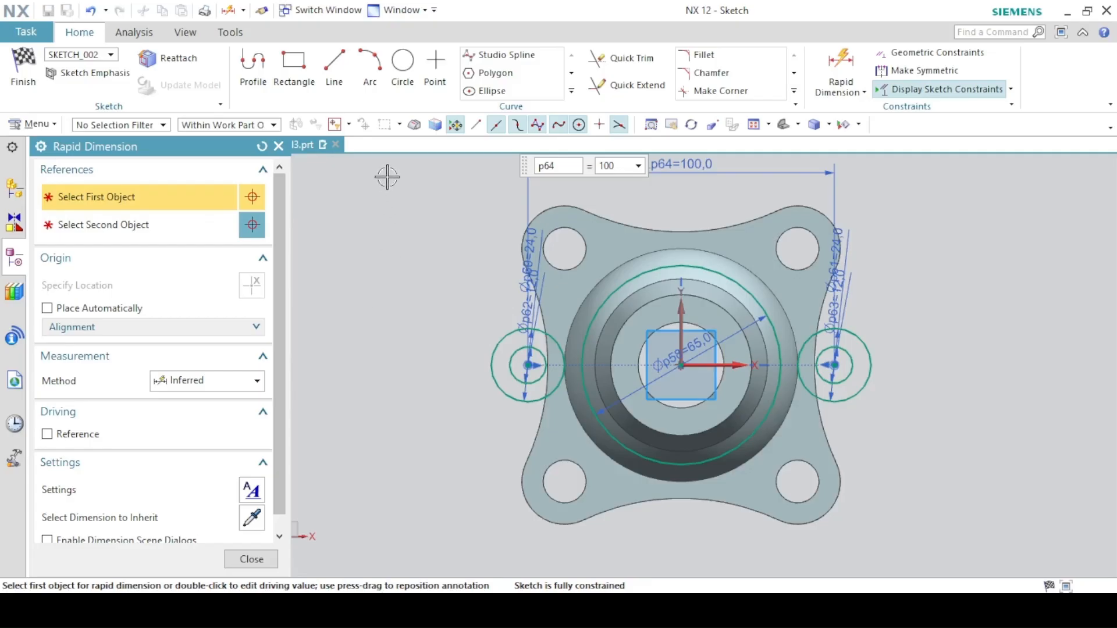
pyautogui.click(335, 72)
pyautogui.click(541, 337)
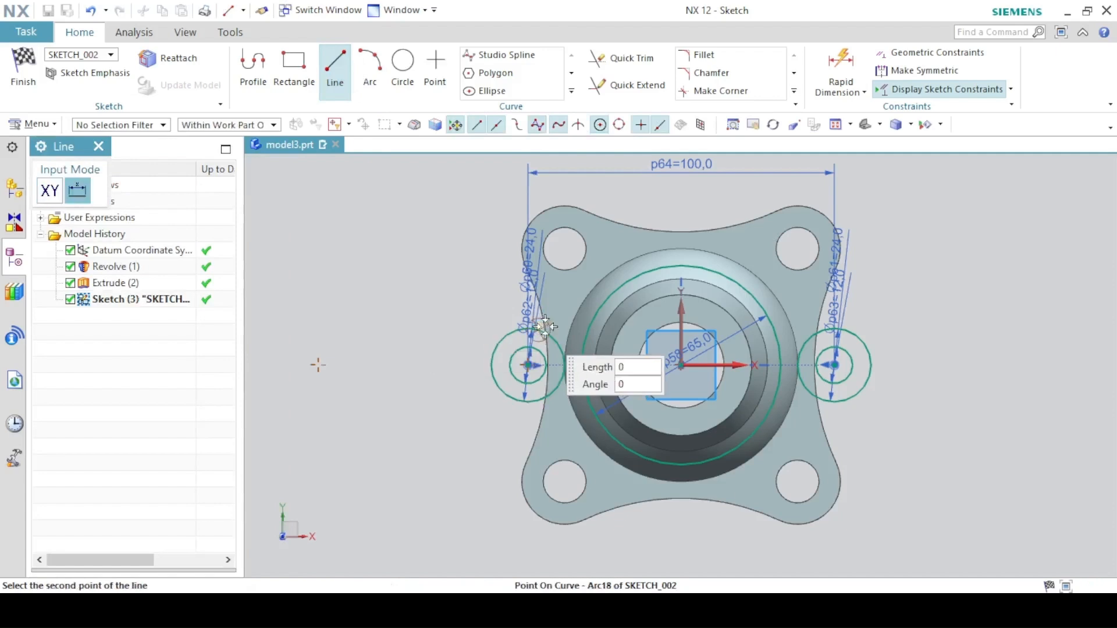
pyautogui.click(643, 270)
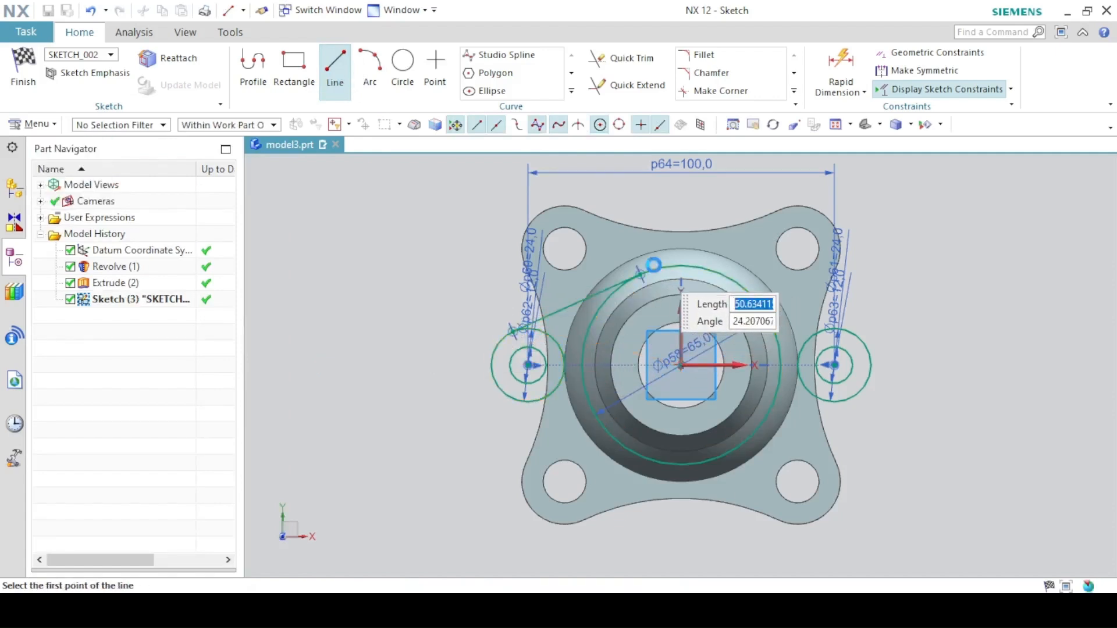
pyautogui.click(726, 274)
pyautogui.click(850, 331)
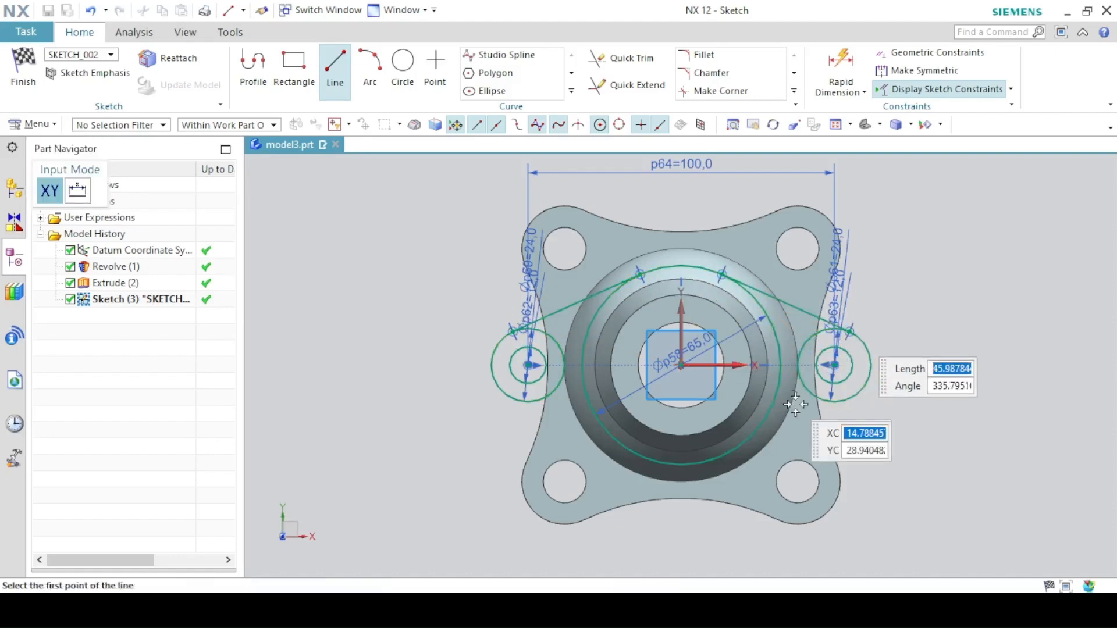
pyautogui.click(844, 402)
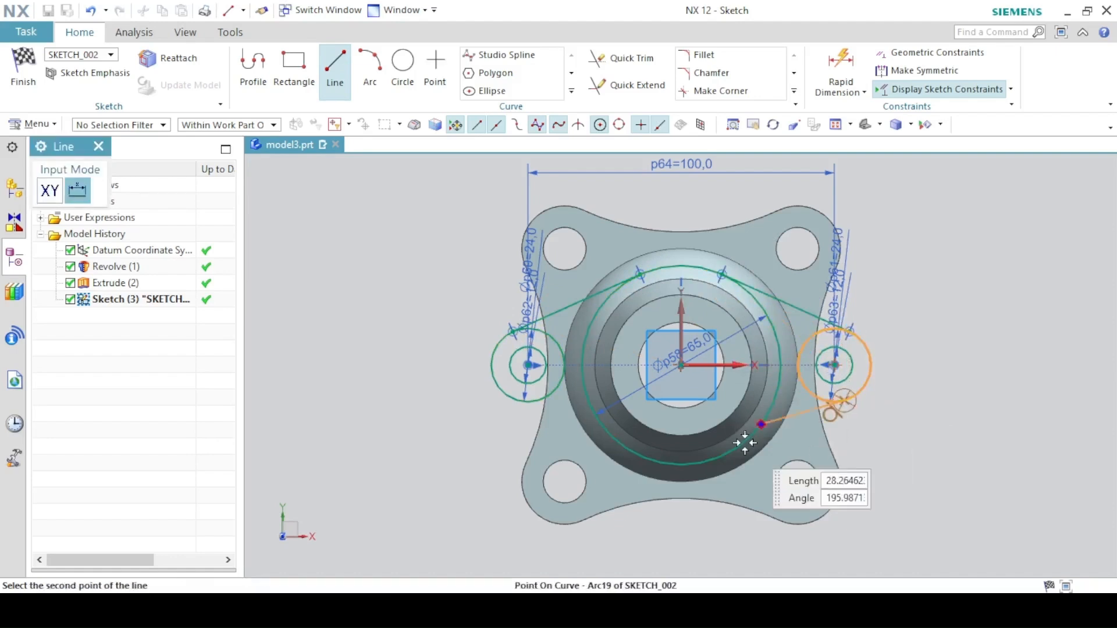
pyautogui.click(722, 457)
pyautogui.click(628, 459)
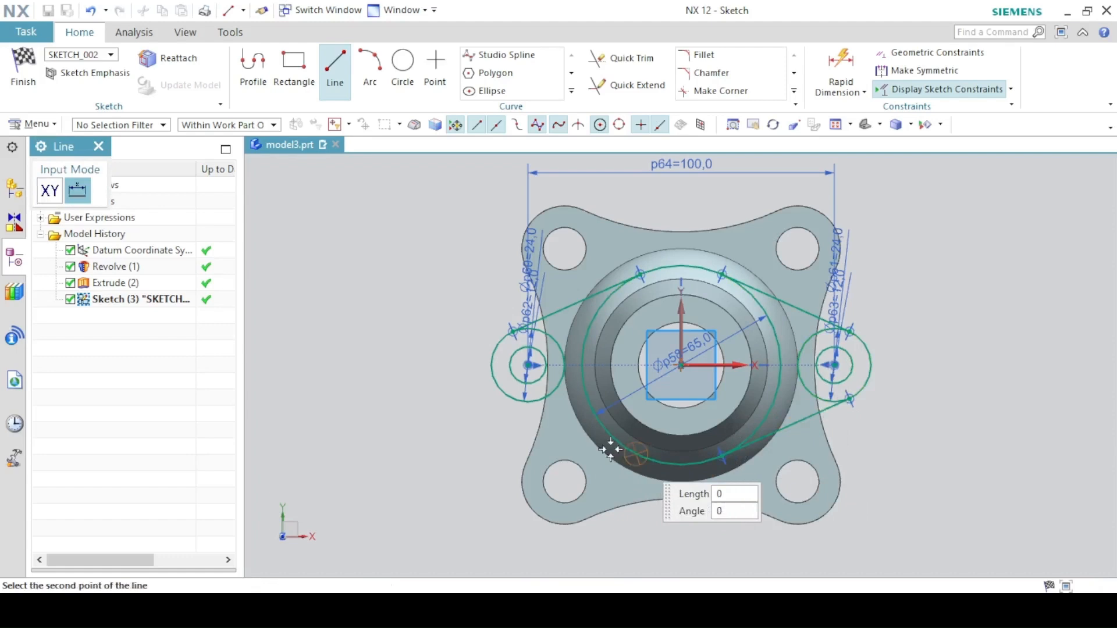
pyautogui.click(530, 403)
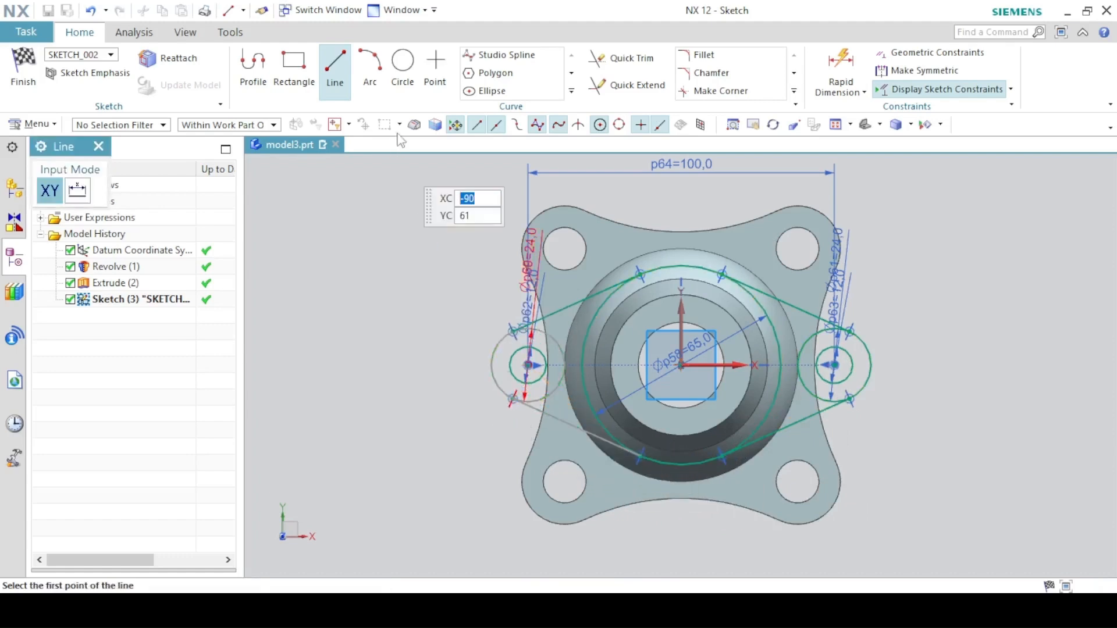
pyautogui.click(337, 77)
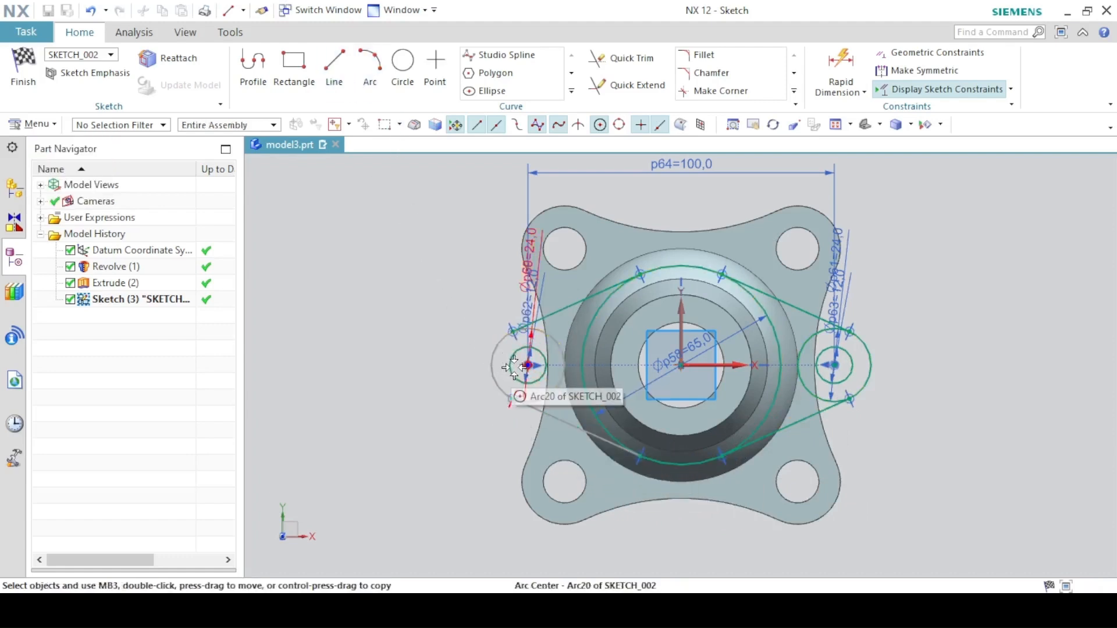
# - Delete the redundant duplicate 24 mm diameter dimension on the left side circle
pyautogui.scroll(5, 516, 367)
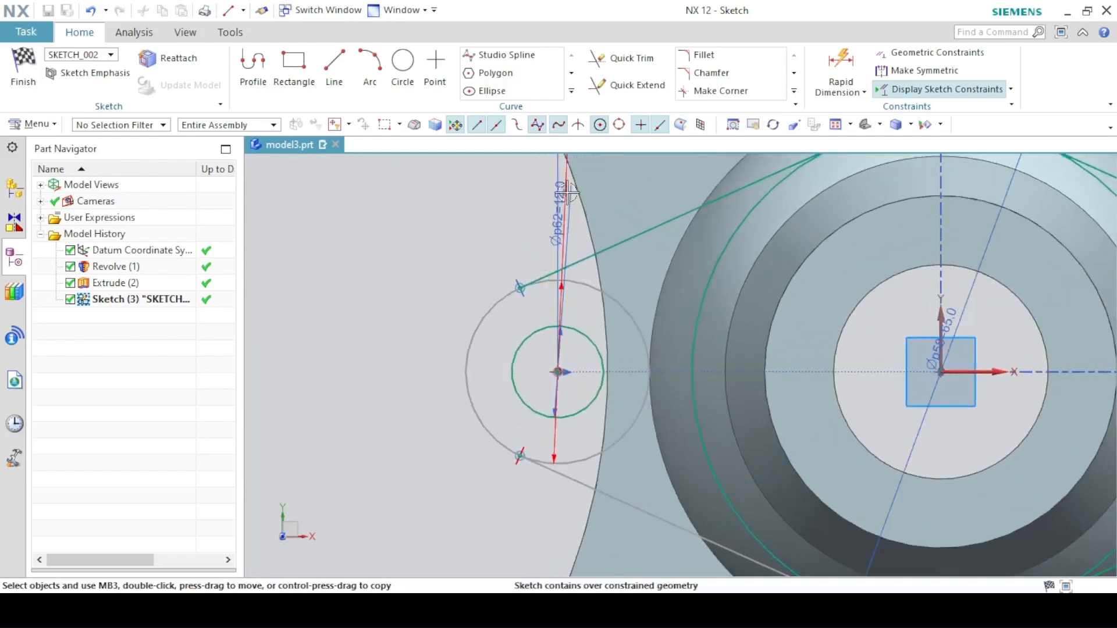
pyautogui.moveTo(562, 172); pyautogui.dragTo(484, 198)
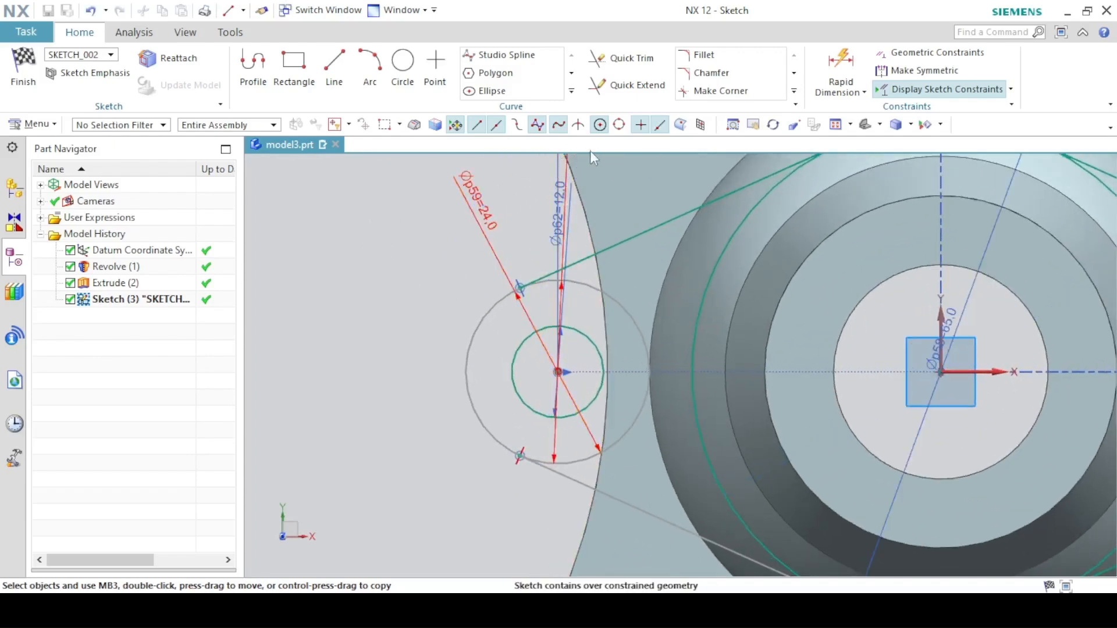
pyautogui.moveTo(563, 169); pyautogui.dragTo(394, 389)
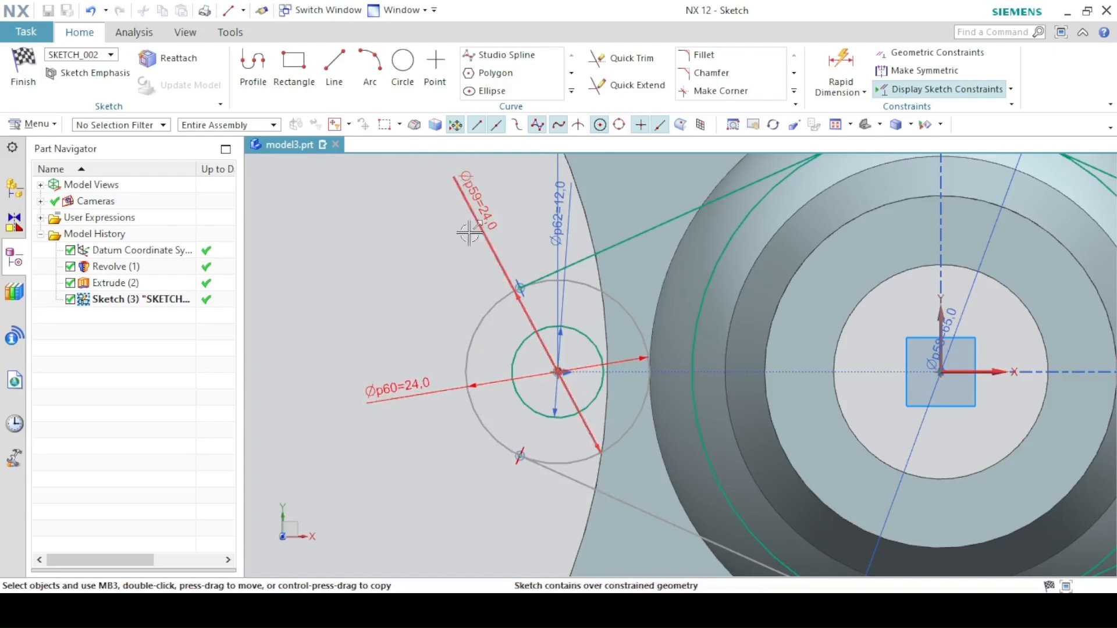
pyautogui.click(410, 393)
pyautogui.press('Delete')
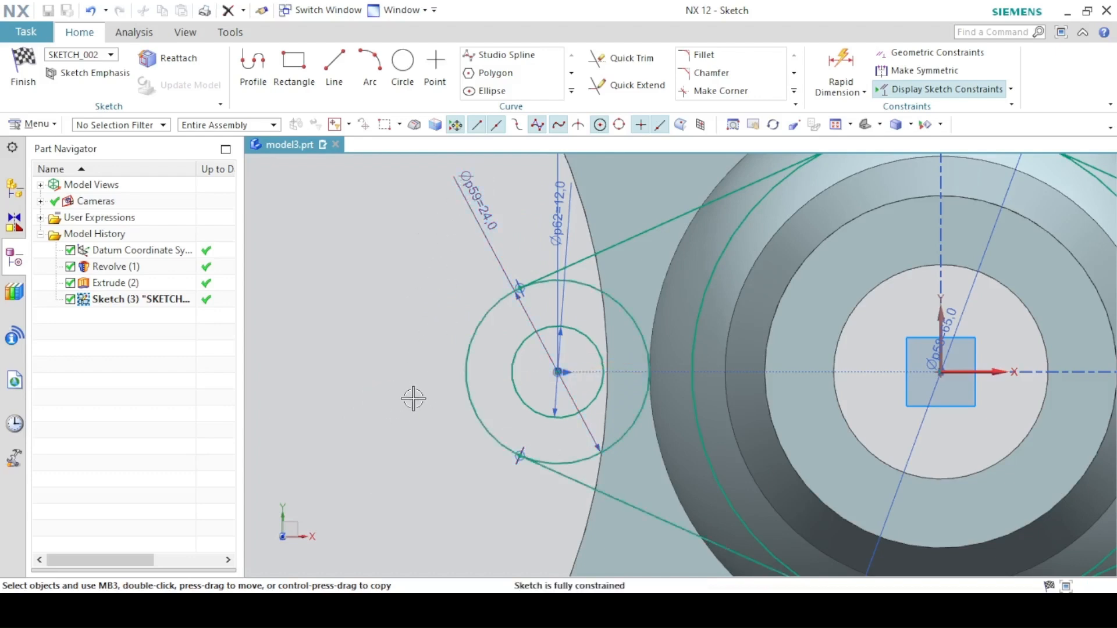
pyautogui.click(835, 124)
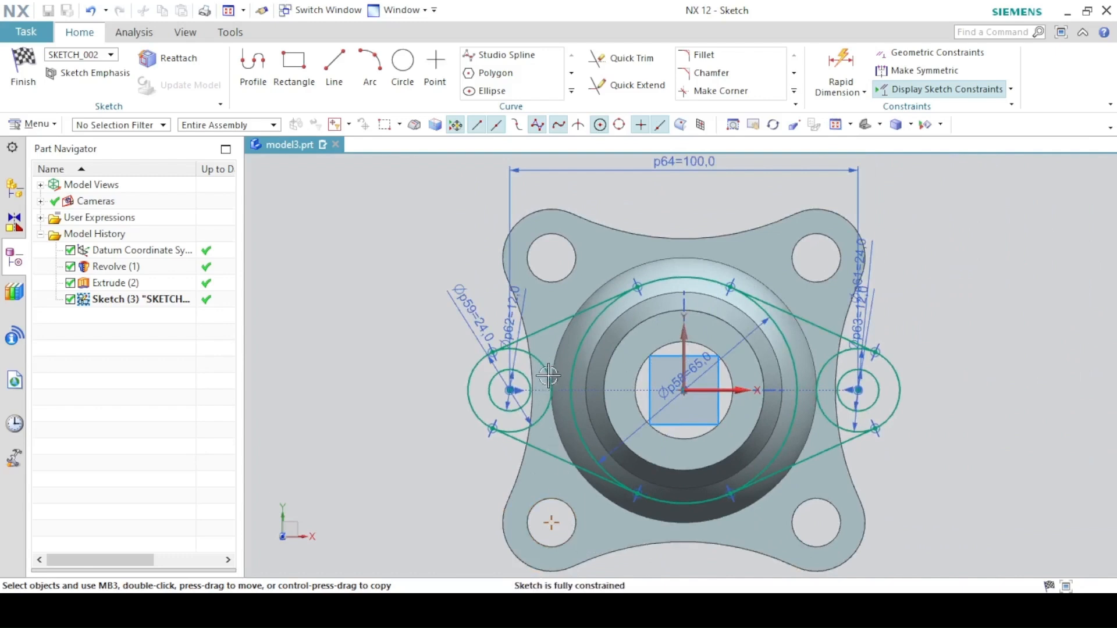
# - Quick Trim the inner arcs of the 65 mm circle and both side circles inside the tangent lines
pyautogui.click(618, 58)
pyautogui.click(575, 325)
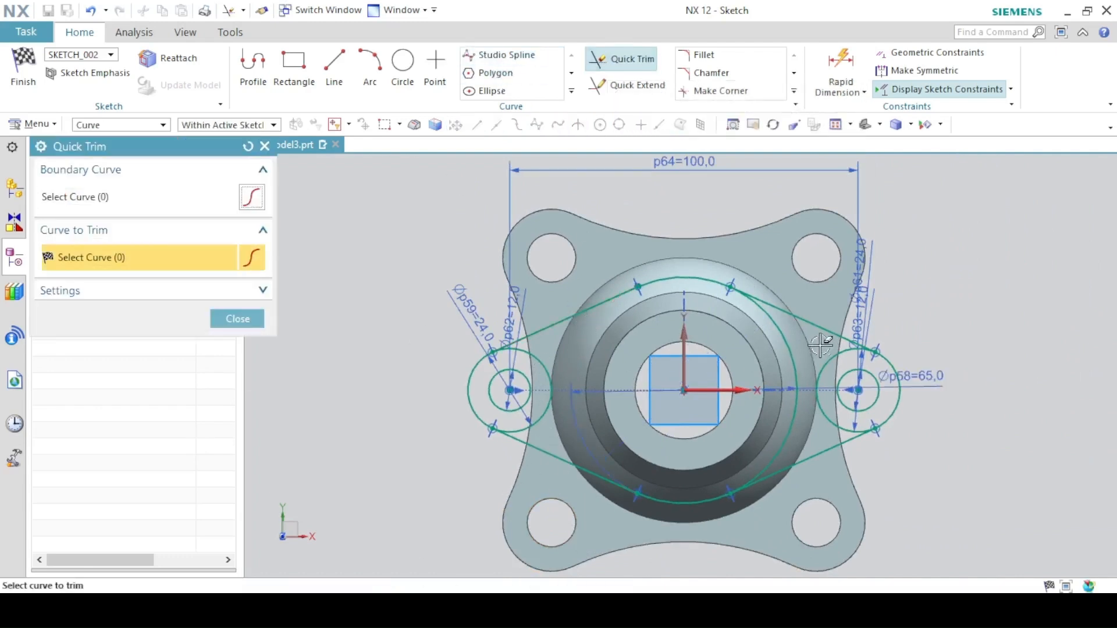
pyautogui.click(792, 327)
pyautogui.click(851, 359)
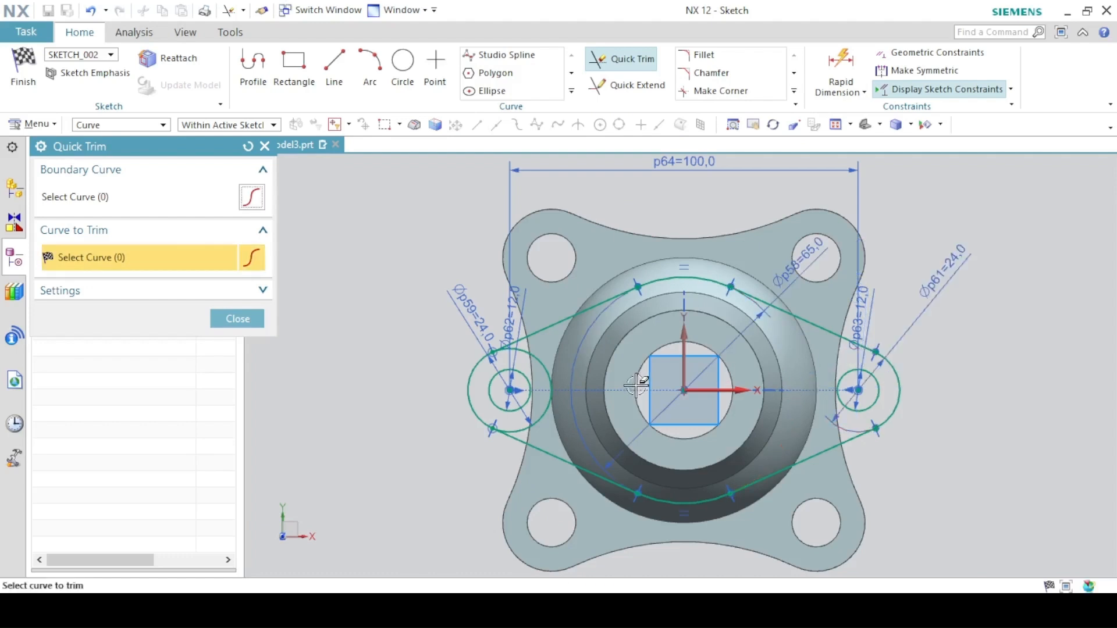
pyautogui.click(548, 370)
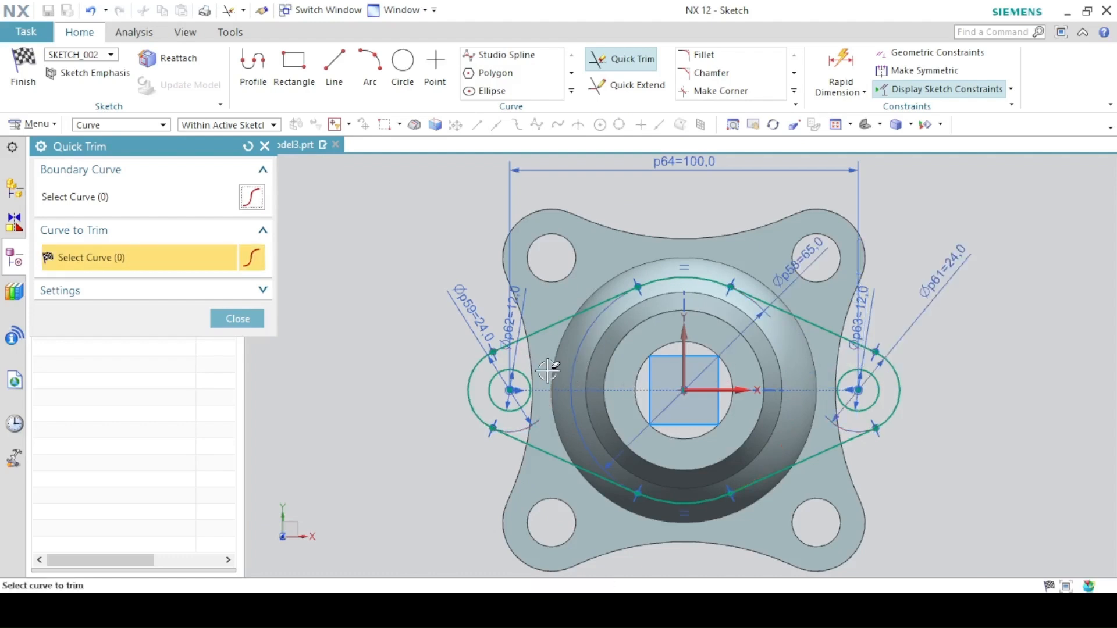
pyautogui.click(256, 320)
# - Check the drawing, then project the inner circular edge of the revolved body into the sketch
pyautogui.hotkey('alt', 'Tab')
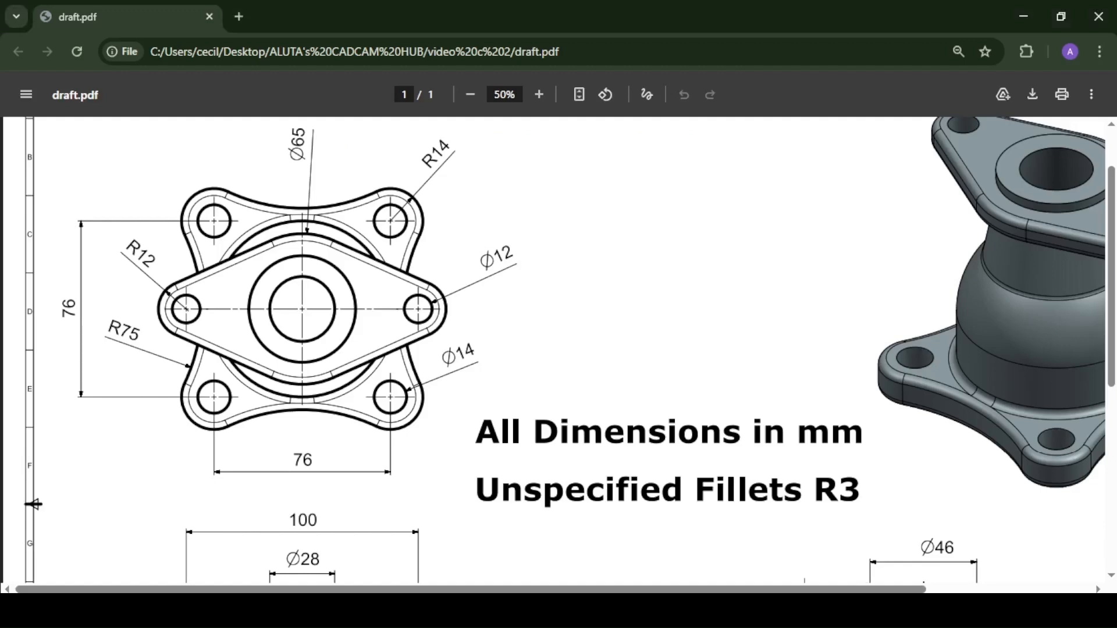
pyautogui.hotkey('alt', 'Tab')
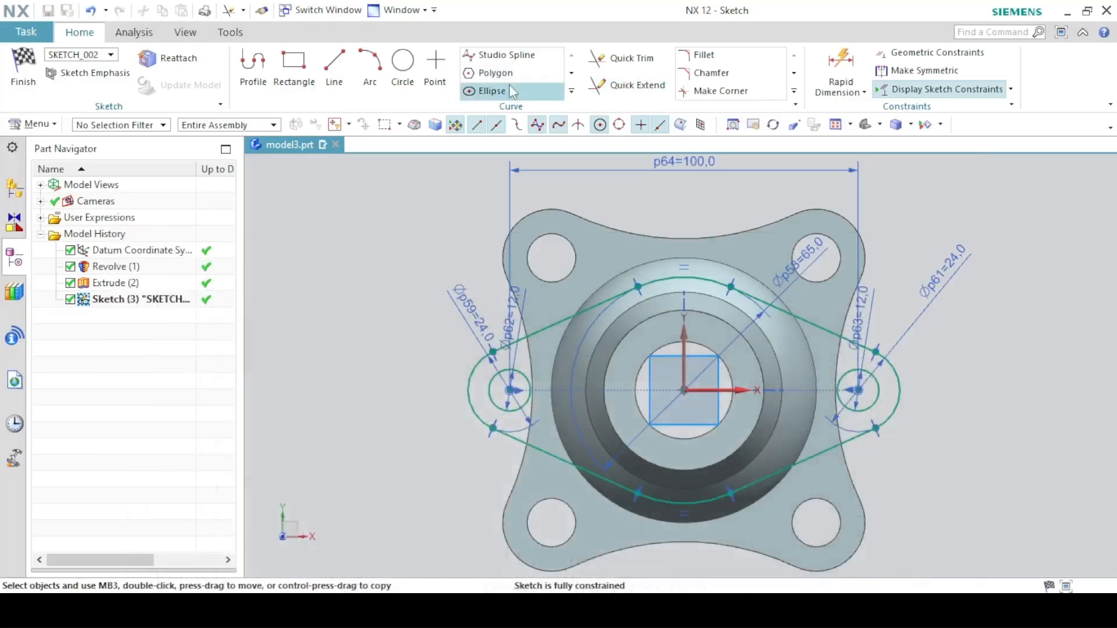
pyautogui.scroll(-1, 569, 91)
pyautogui.click(571, 89)
pyautogui.click(87, 35)
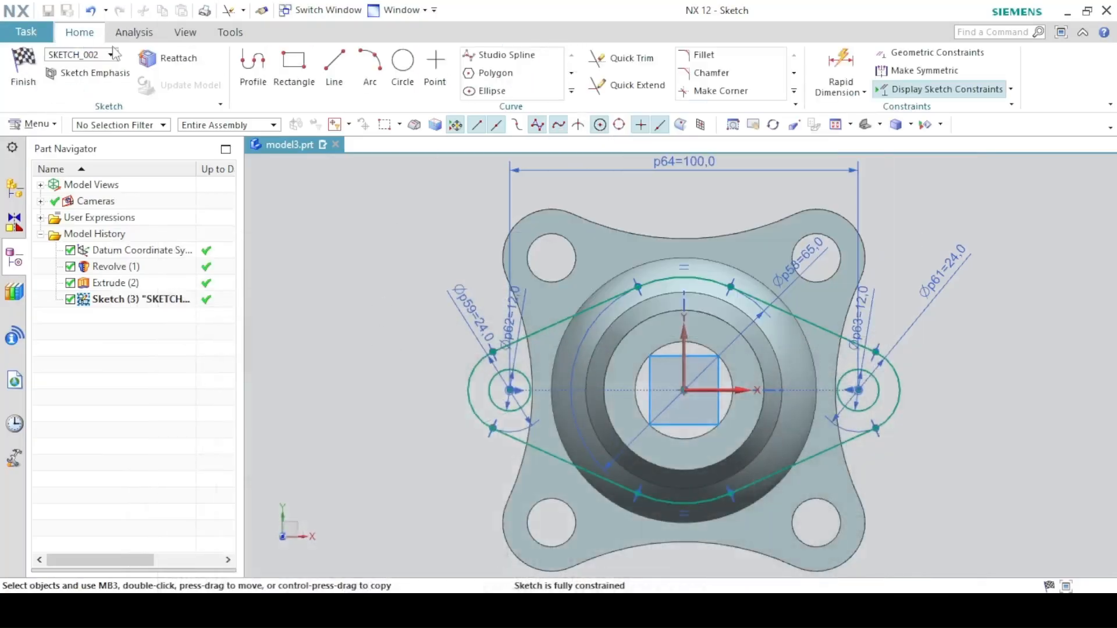
pyautogui.click(572, 91)
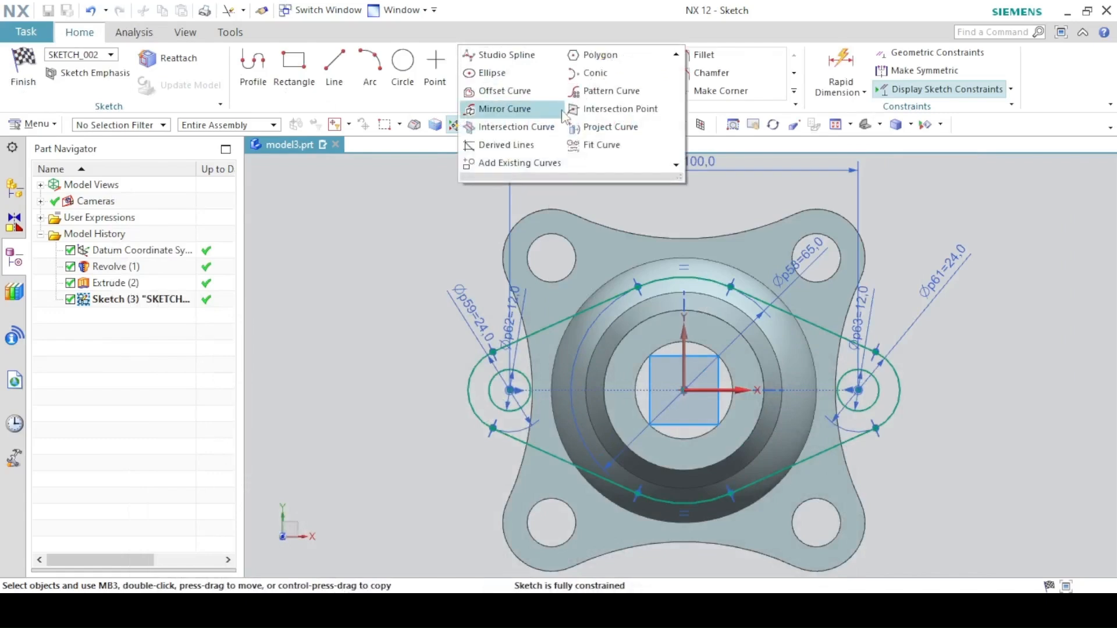
pyautogui.click(596, 127)
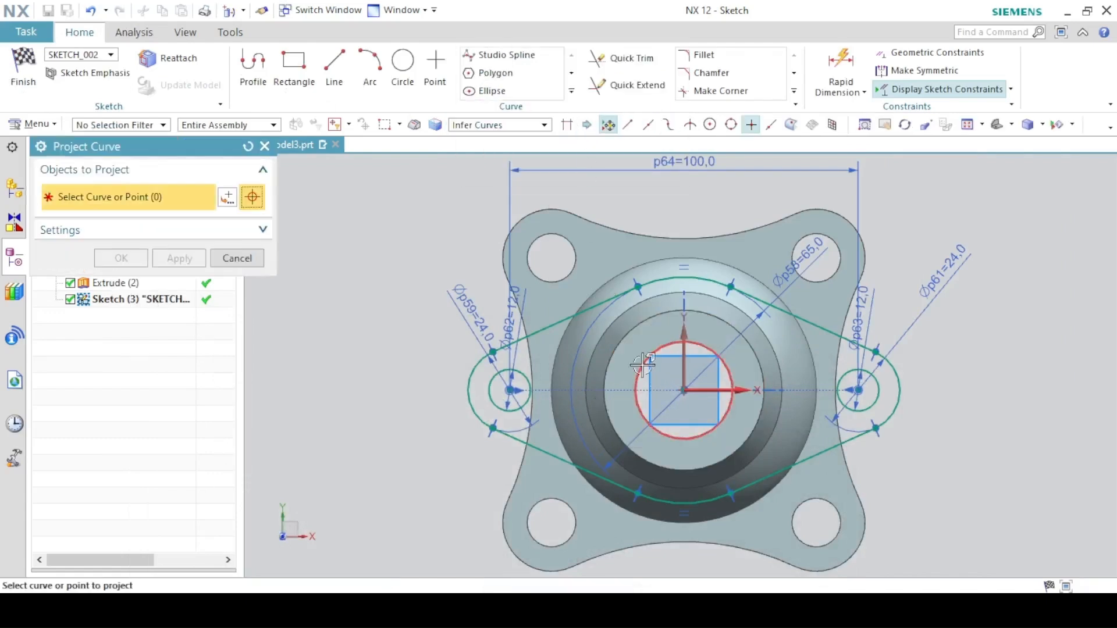
pyautogui.hotkey('alt', 'Tab')
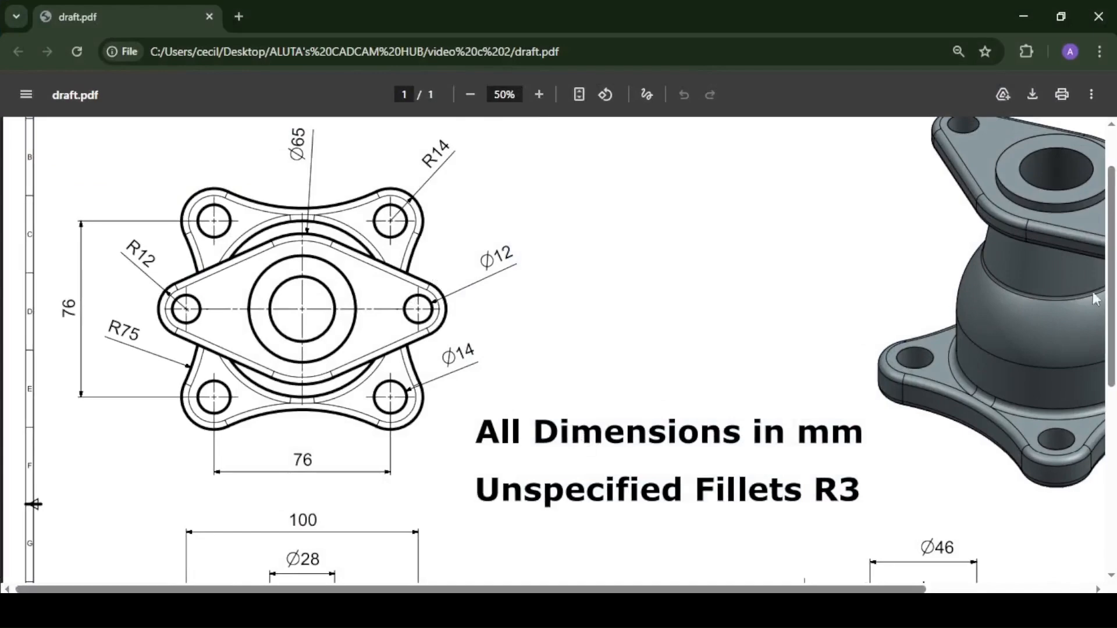
pyautogui.scroll(-4, 1095, 299)
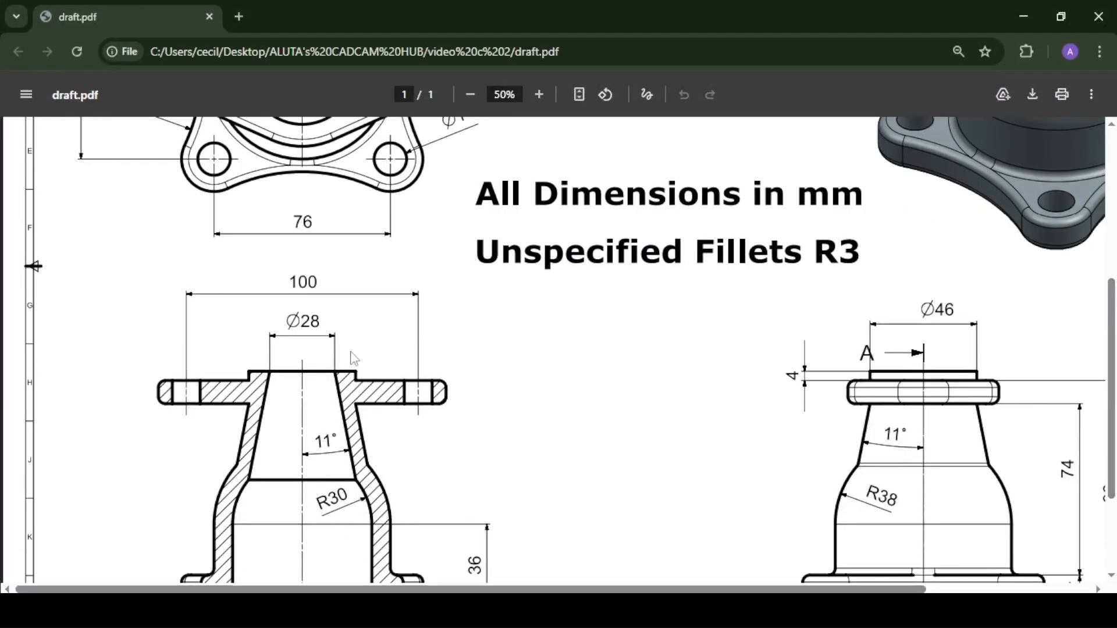
pyautogui.hotkey('alt', 'Tab')
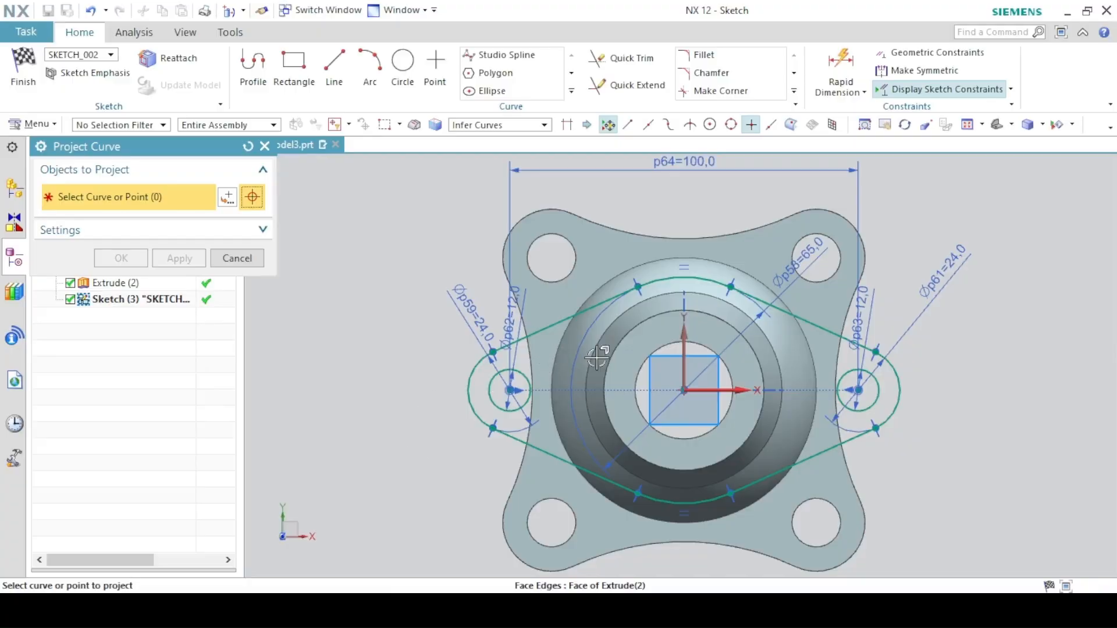
pyautogui.click(627, 336)
pyautogui.click(139, 261)
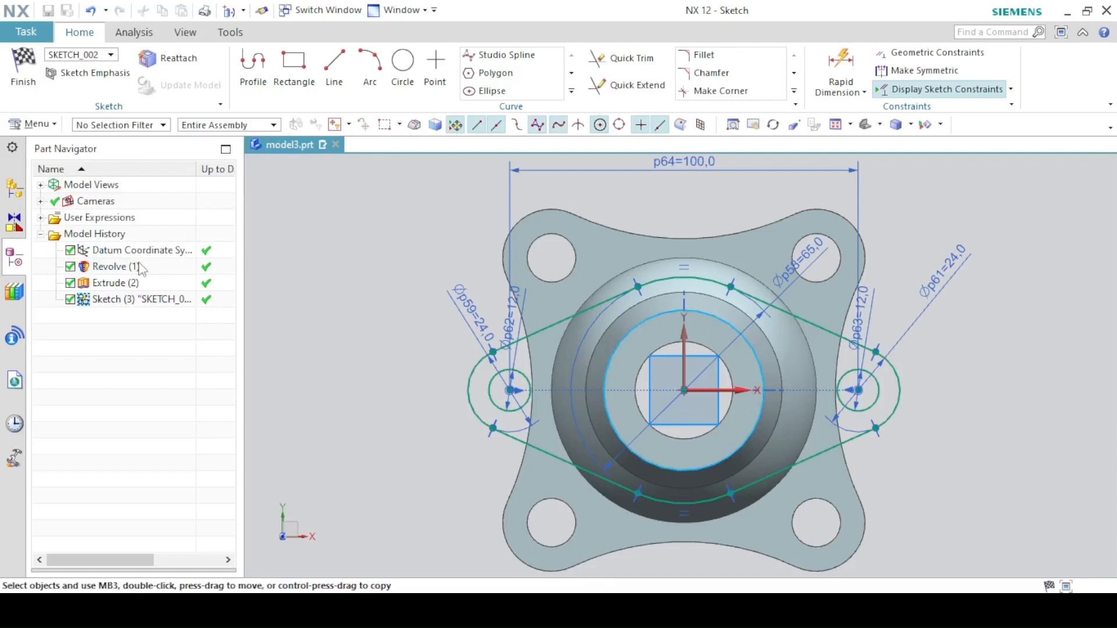
# - Finish the sketch and extrude its profile, setting the start distance to 4 mm after checking the drawing's heights
pyautogui.click(24, 79)
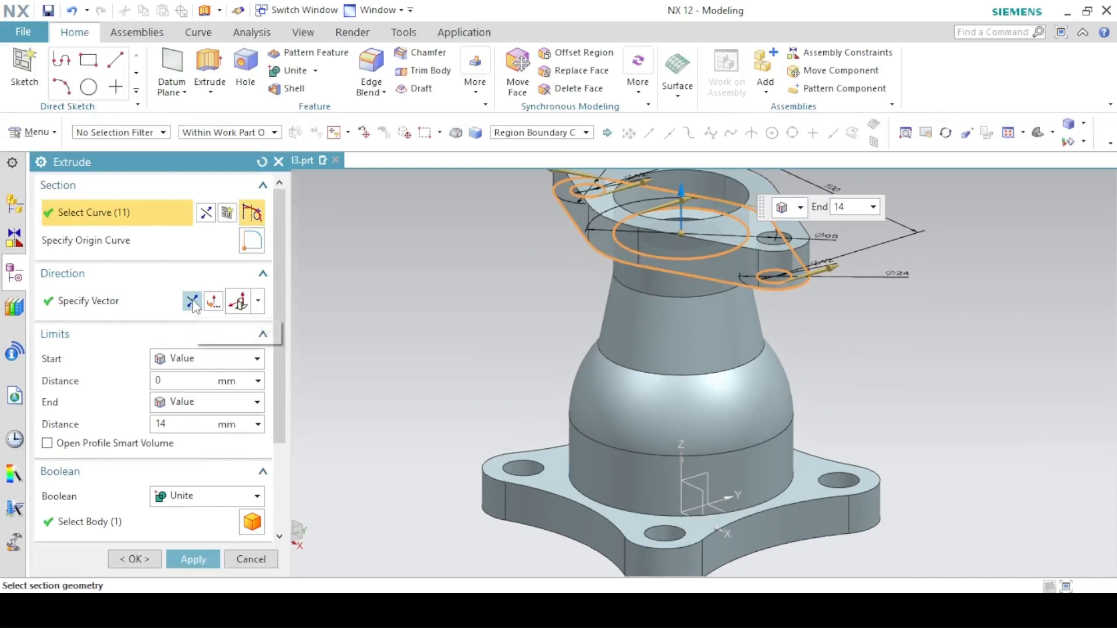
pyautogui.click(173, 378)
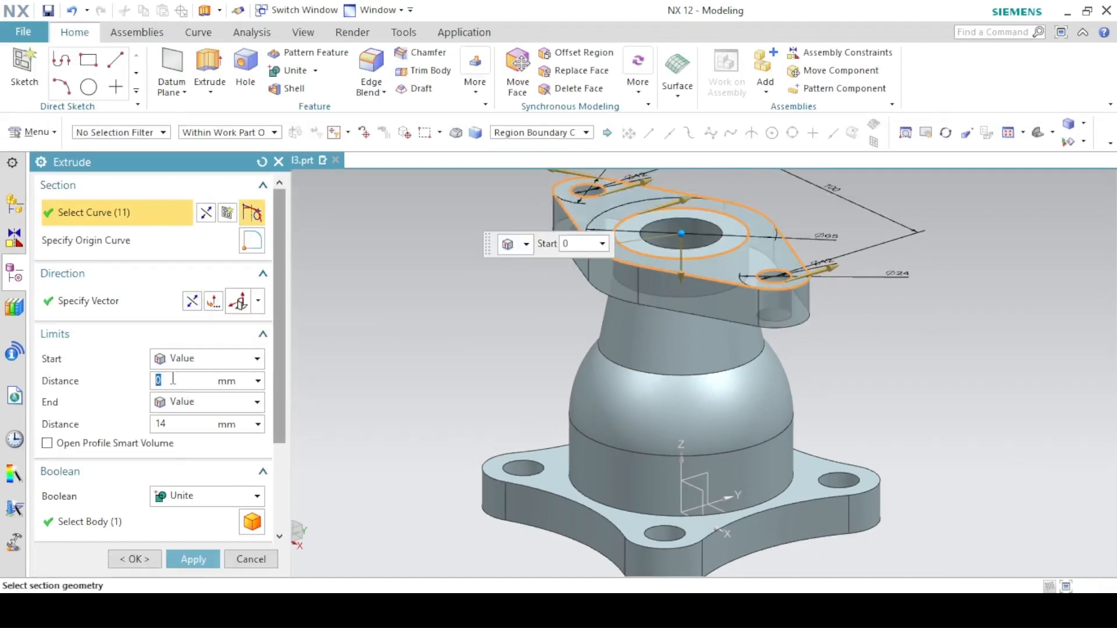
pyautogui.hotkey('alt', 'Tab')
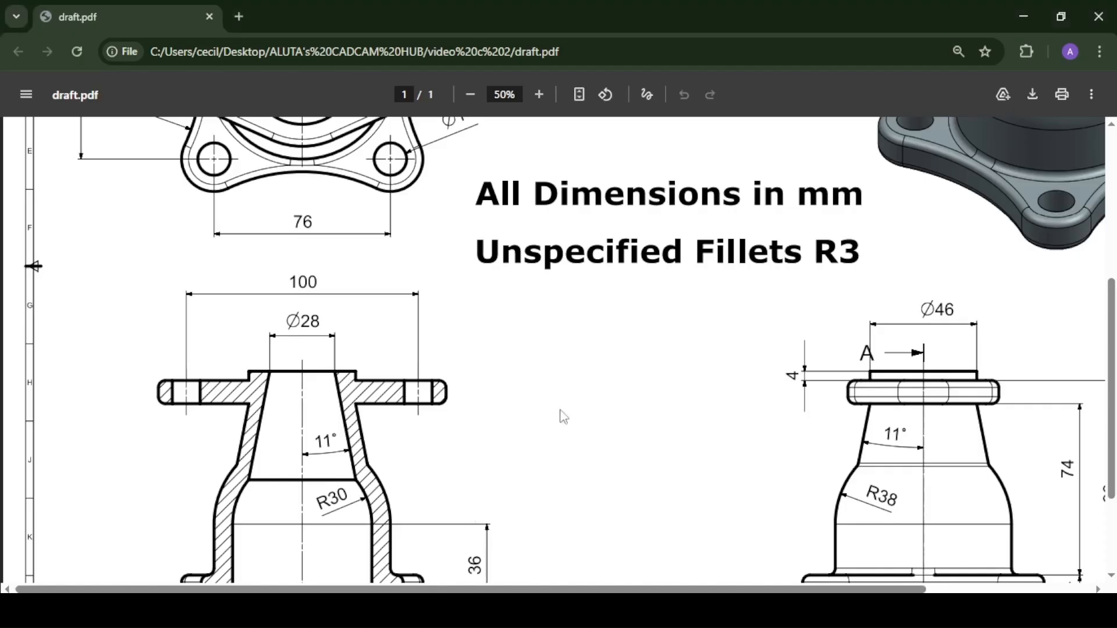
pyautogui.scroll(-2, 838, 389)
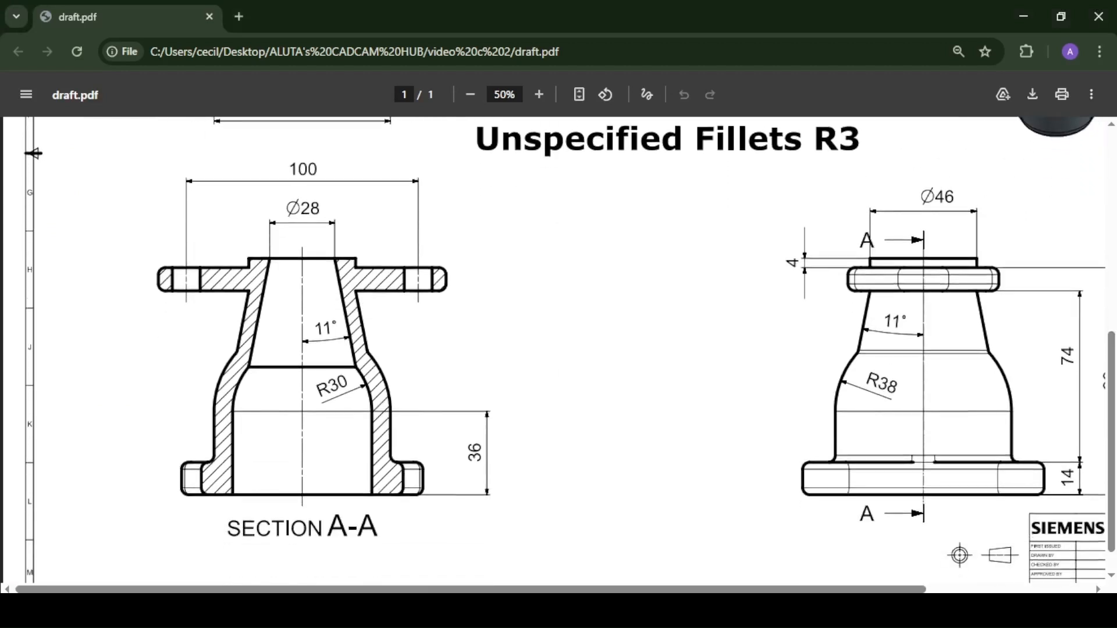
pyautogui.moveTo(472, 589); pyautogui.dragTo(628, 589)
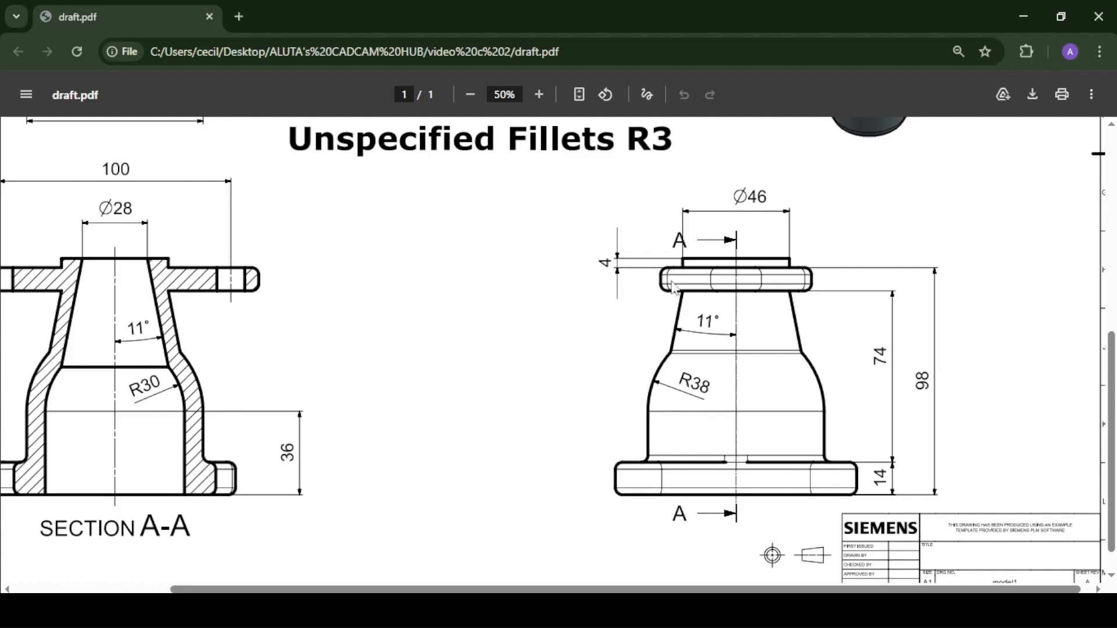
pyautogui.scroll(-1, 948, 393)
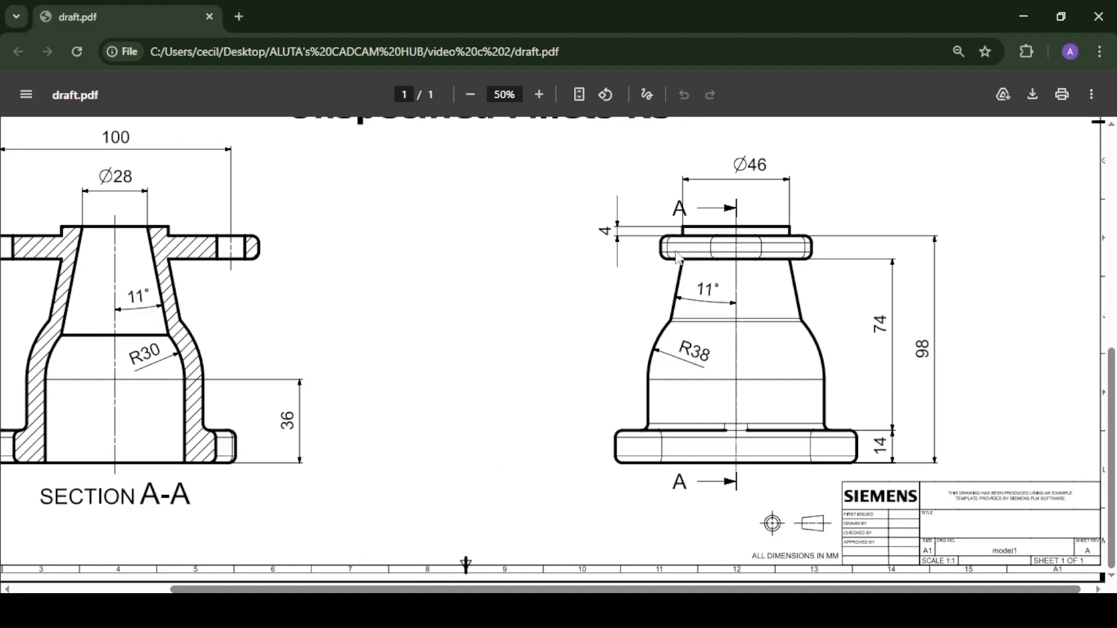
pyautogui.hotkey('alt', 'Tab')
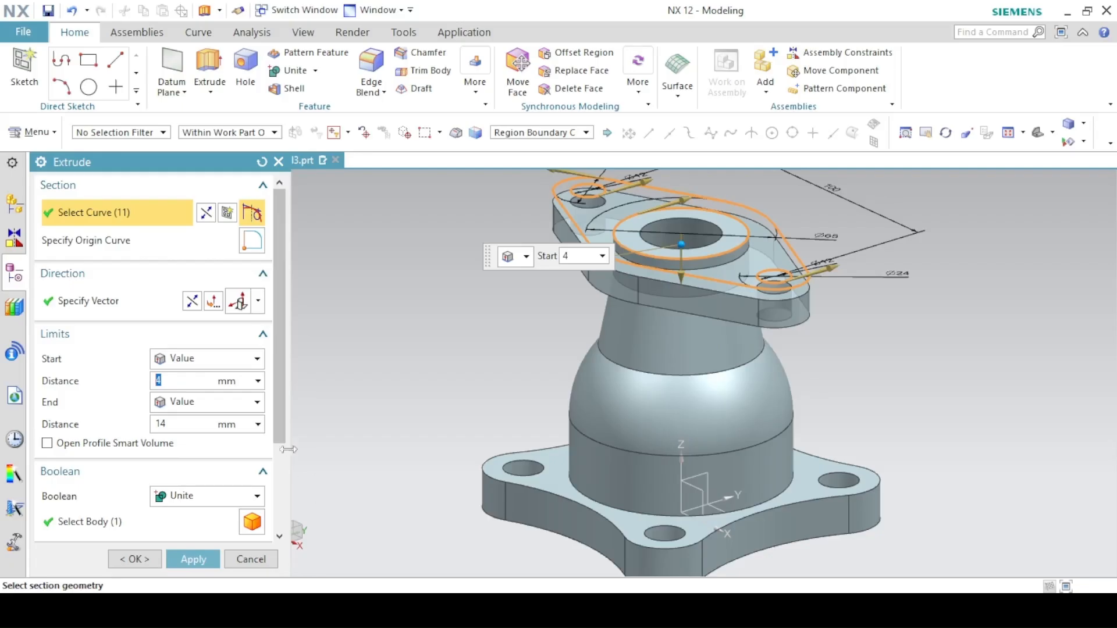
# - Set the extrude's end distance to the expression 4+(98-14-74) after checking the drawing's heights, and finish the extrude
pyautogui.click(178, 423)
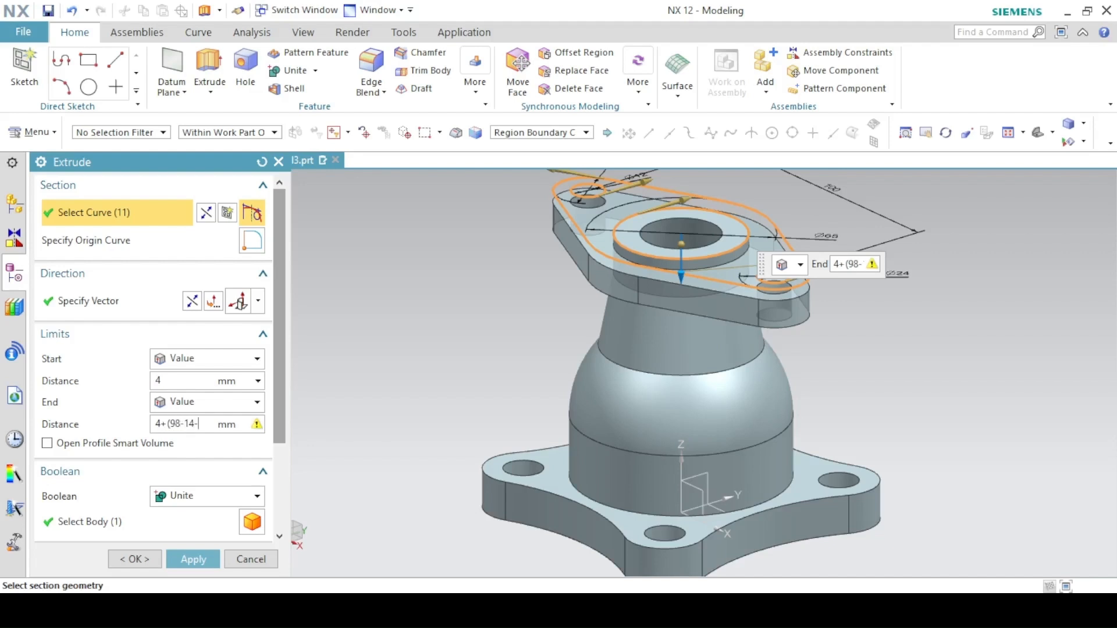
pyautogui.write('4')
pyautogui.press('Return')
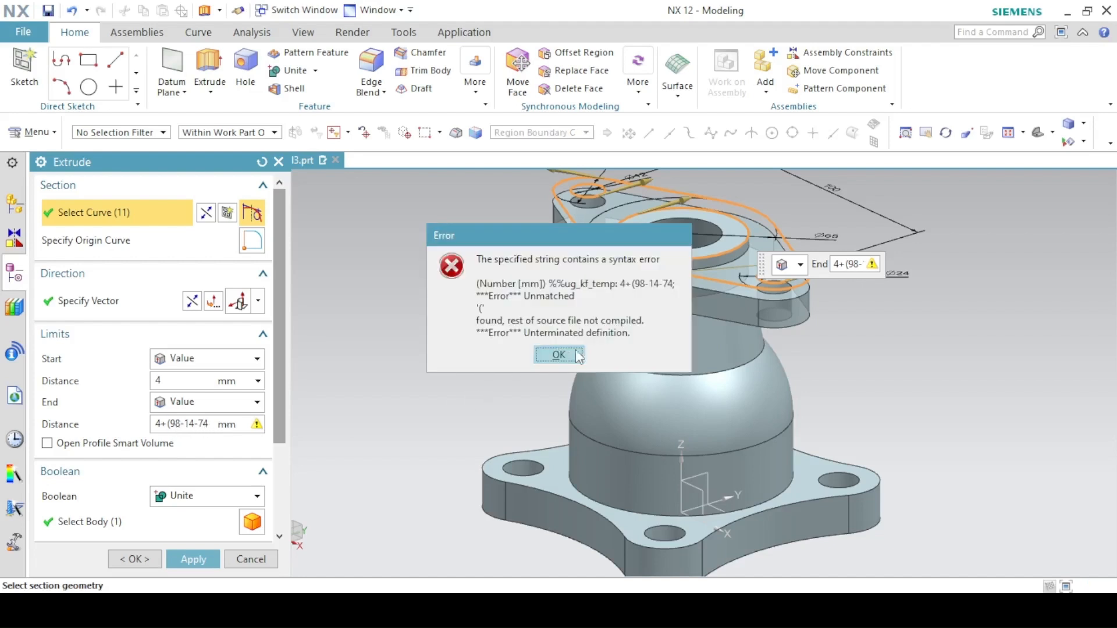
pyautogui.click(550, 356)
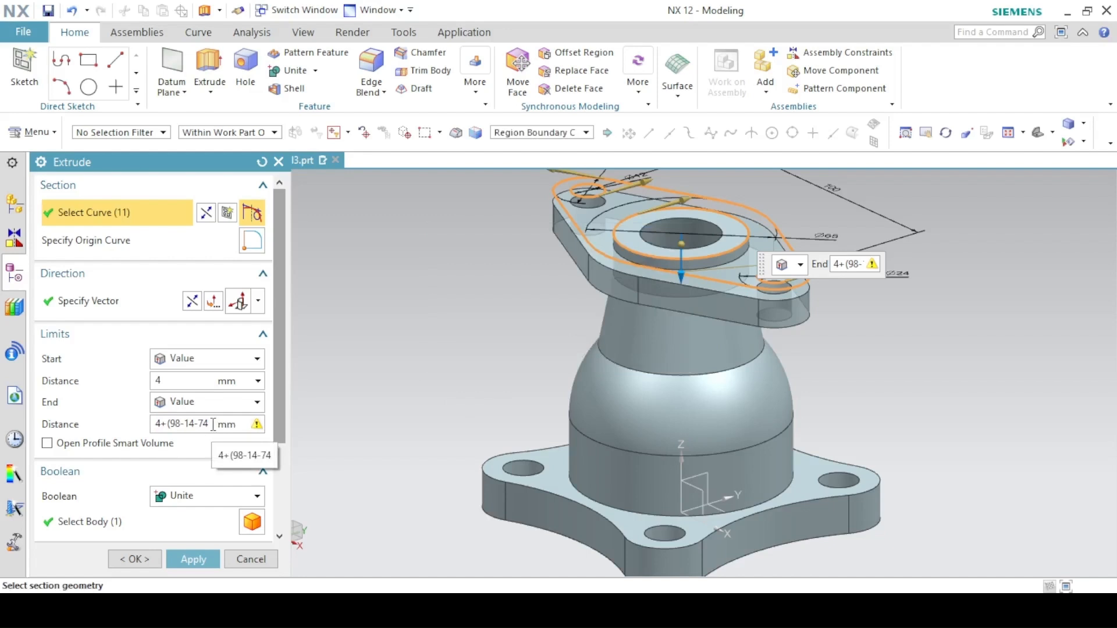
pyautogui.write(')')
pyautogui.press('Return')
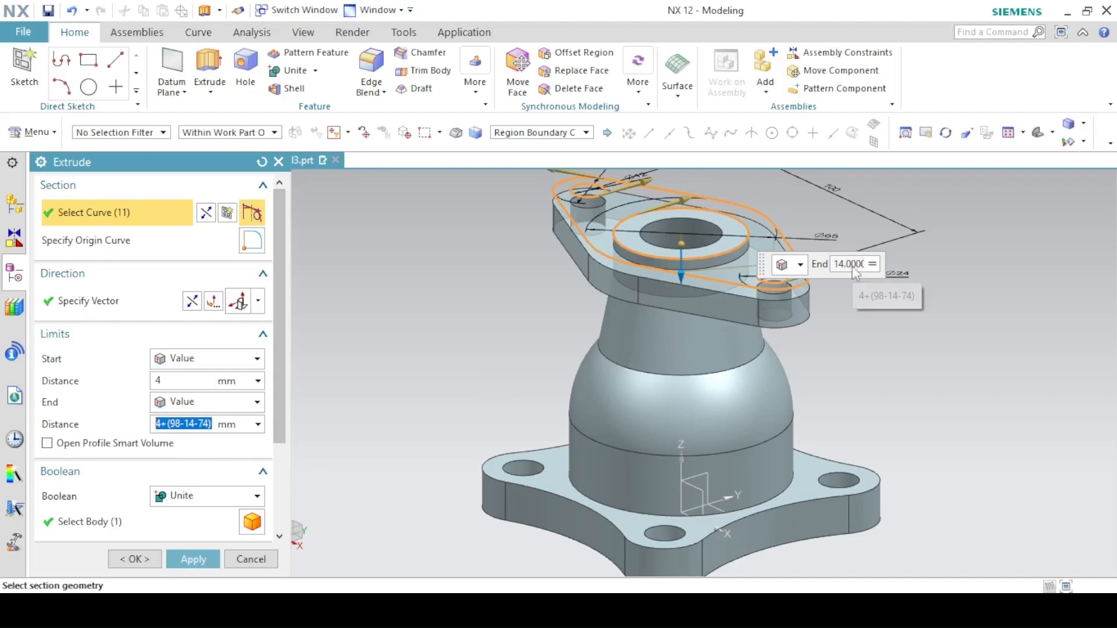
pyautogui.hotkey('alt', 'Tab')
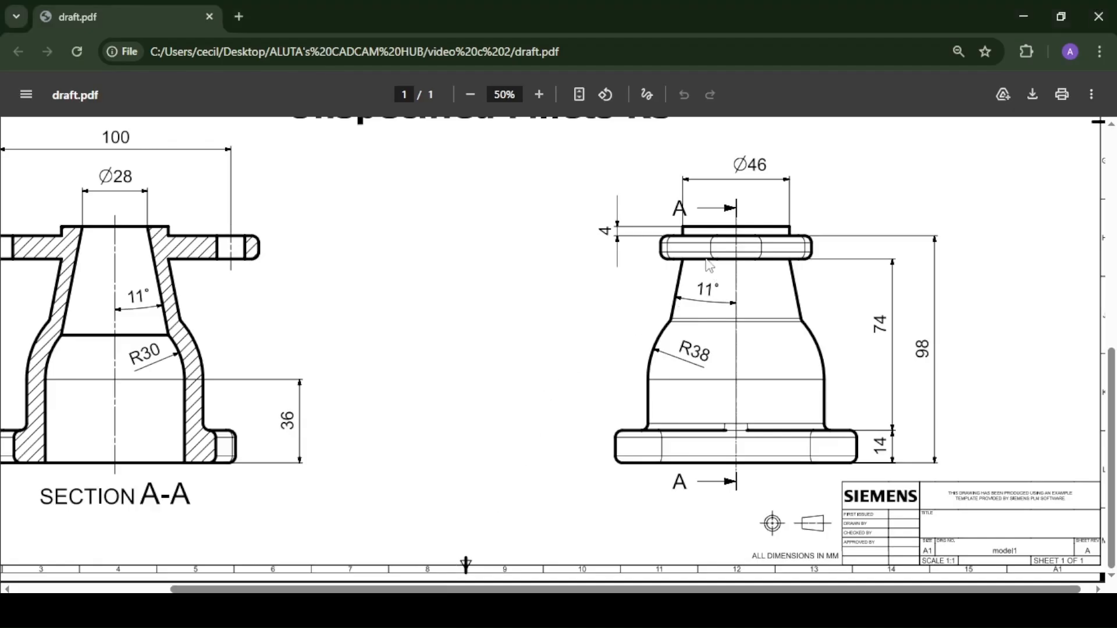
pyautogui.hotkey('alt', 'Tab')
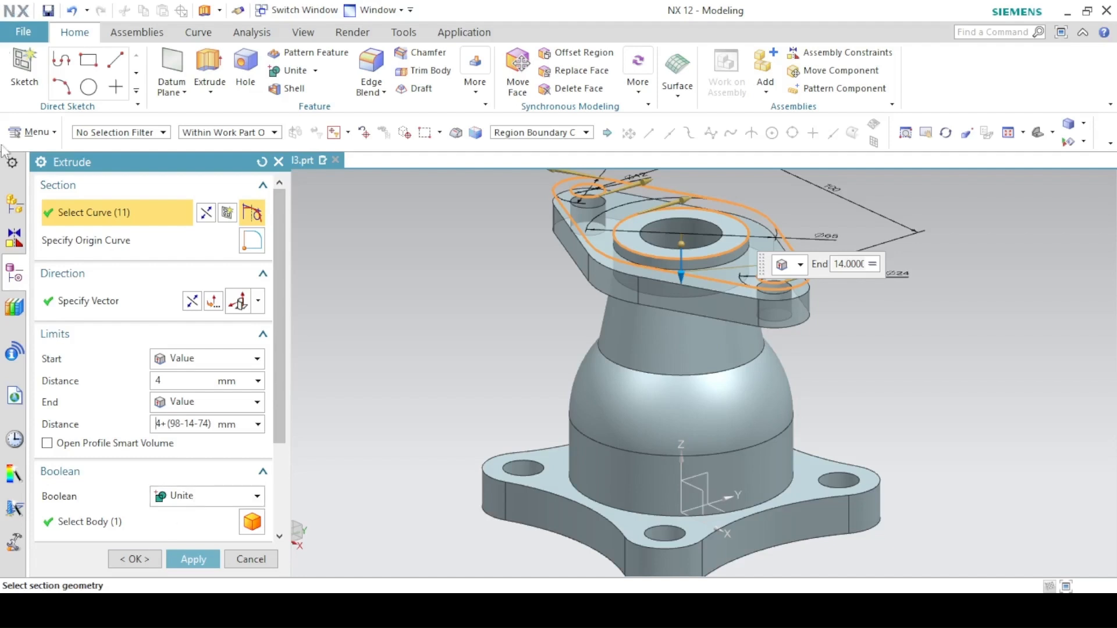
pyautogui.click(134, 557)
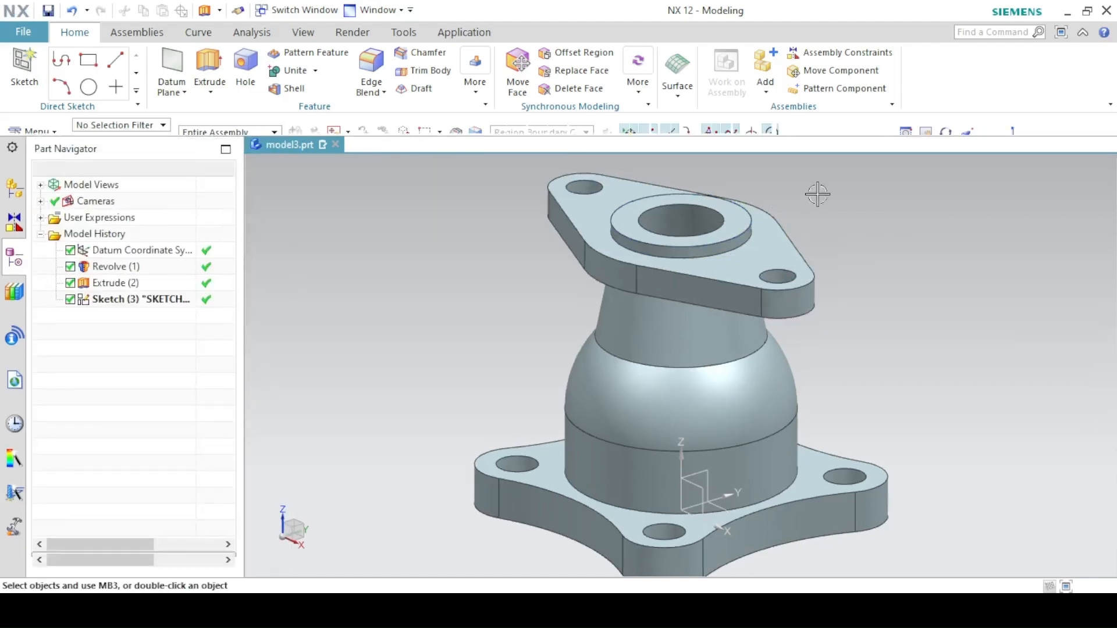
pyautogui.click(904, 121)
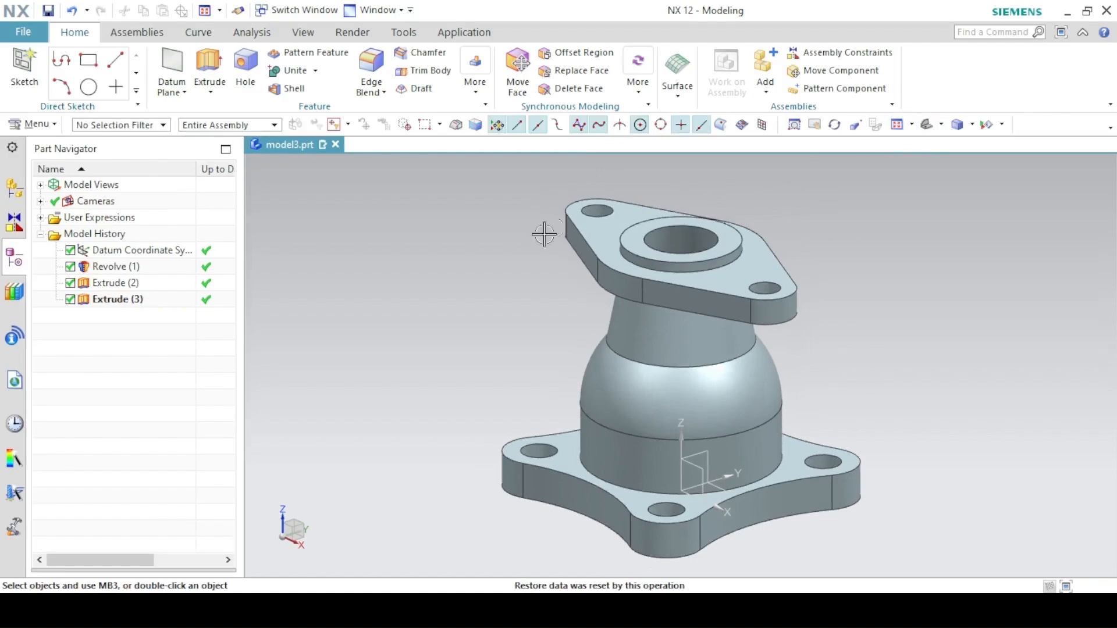
# - Apply a 3 mm Edge Blend to the top flange edges, both neck junctions and the base flange edges, per the drawing's fillet note
pyautogui.hotkey('alt', 'Tab')
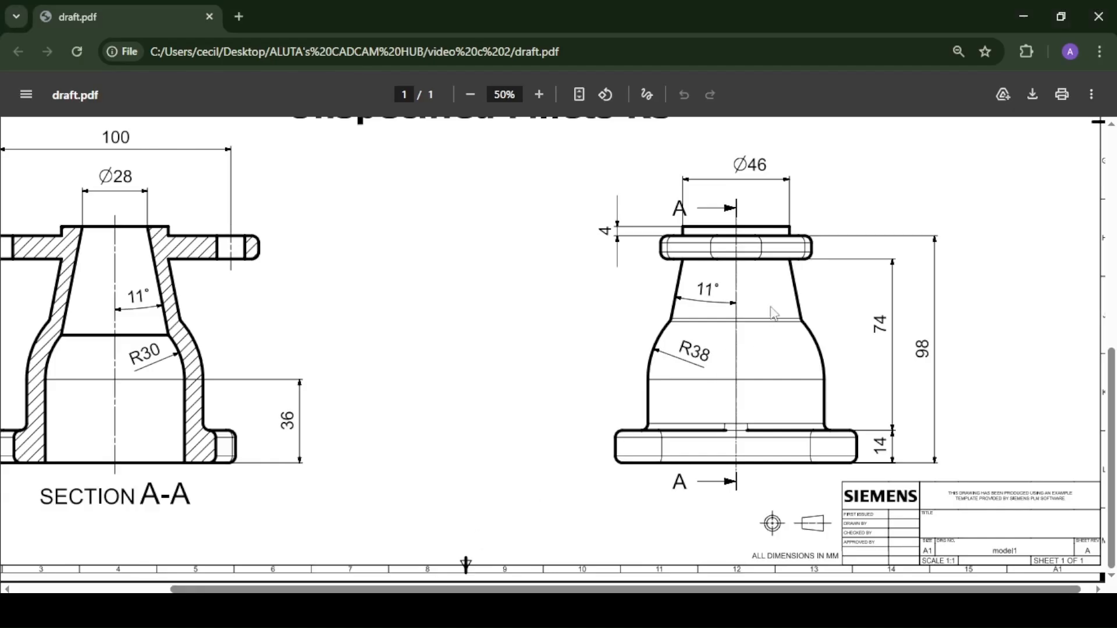
pyautogui.scroll(5, 1024, 285)
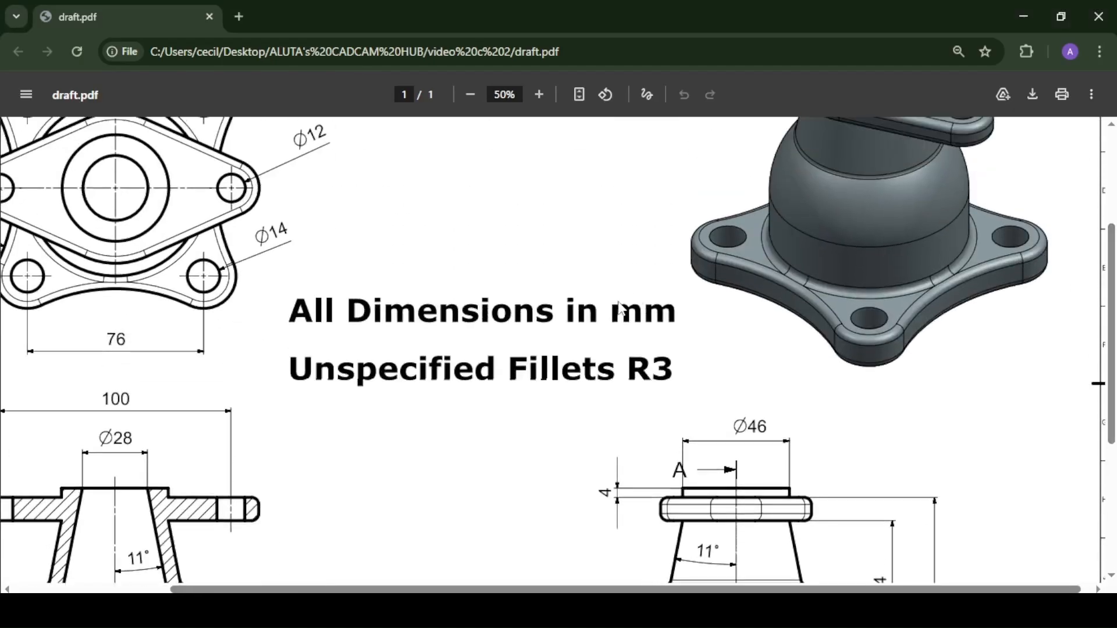
pyautogui.keyDown('ctrl'); pyautogui.scroll(-1, 620, 309); pyautogui.keyUp('ctrl')
pyautogui.scroll(3, 620, 308)
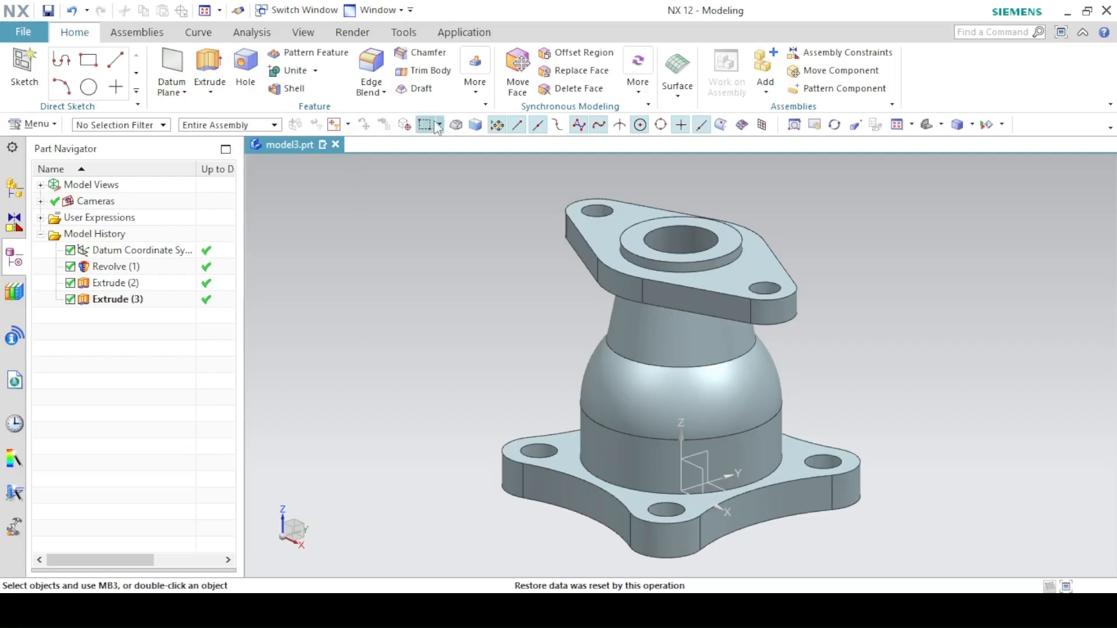
pyautogui.click(371, 65)
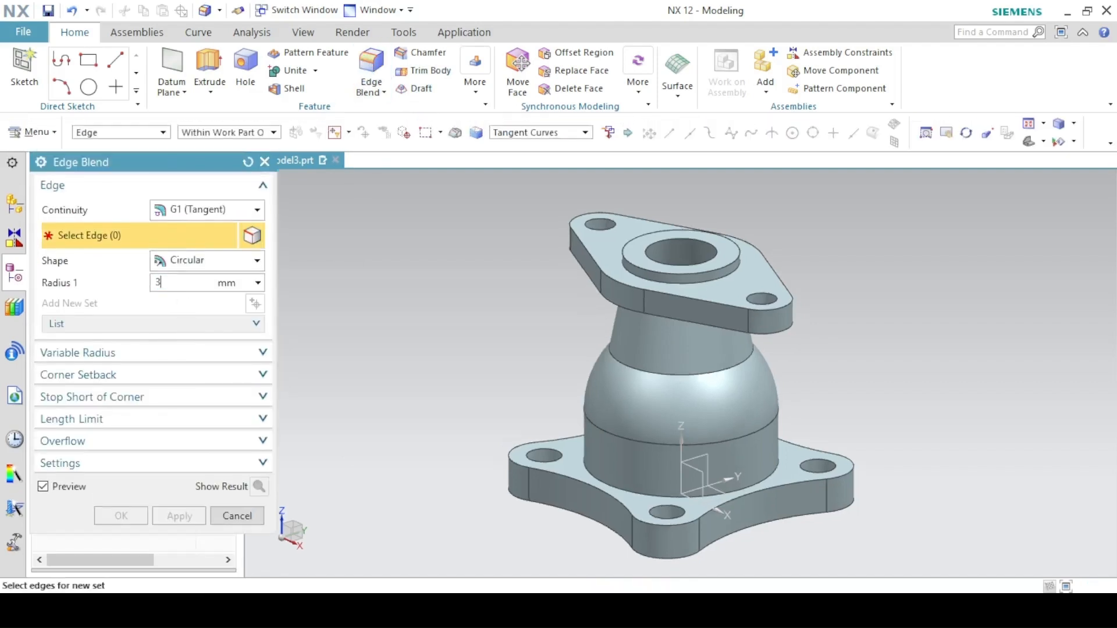
pyautogui.click(617, 277)
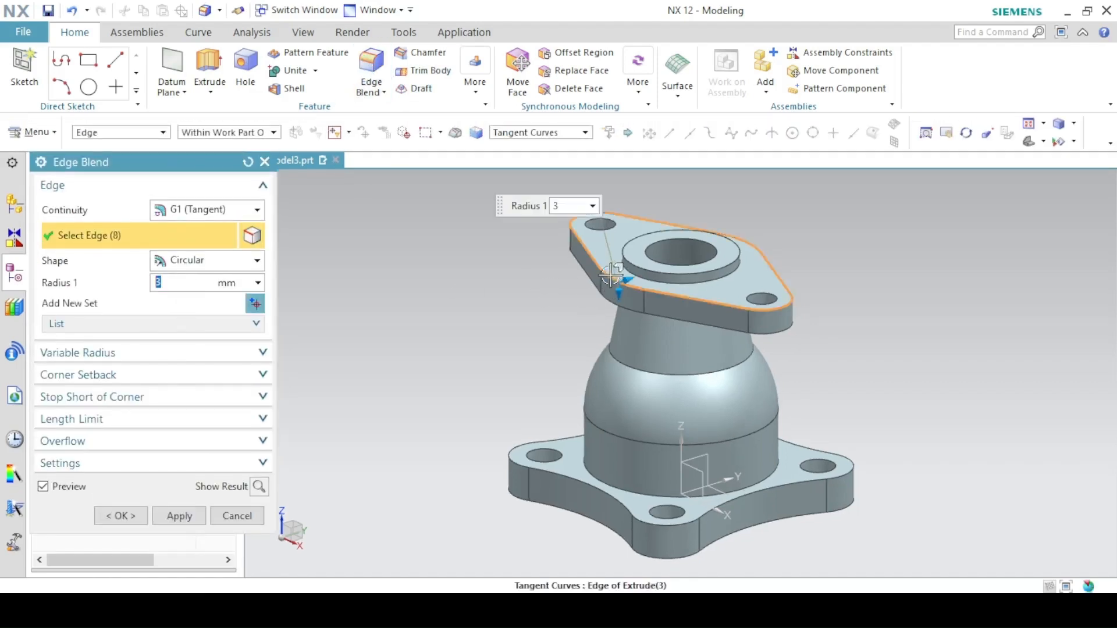
pyautogui.click(671, 319)
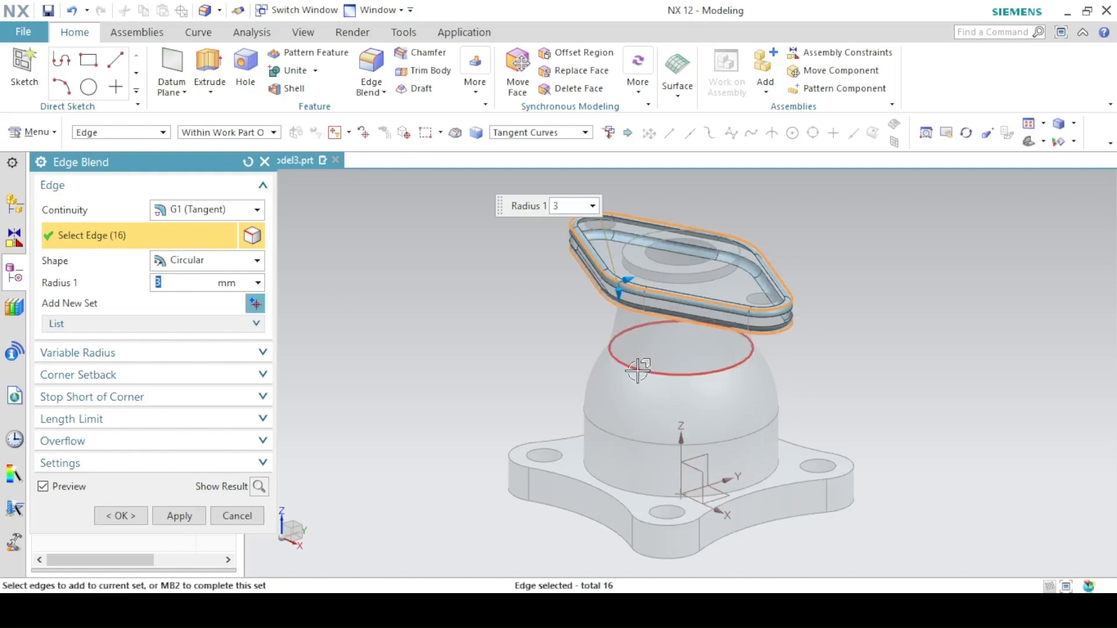
pyautogui.click(639, 371)
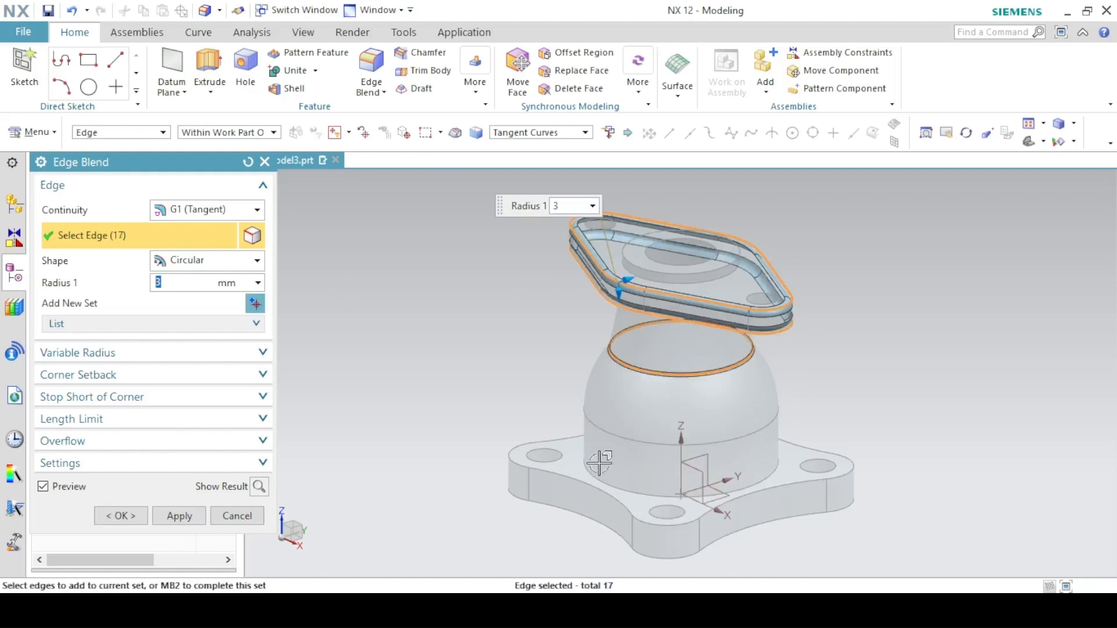
pyautogui.click(618, 500)
pyautogui.click(598, 528)
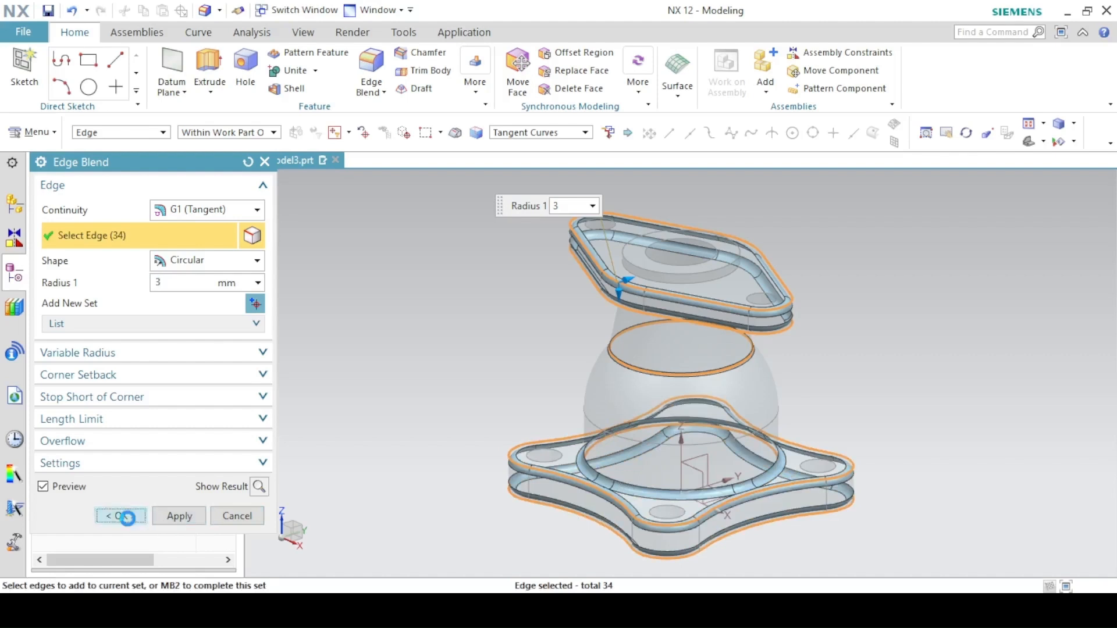
pyautogui.click(120, 515)
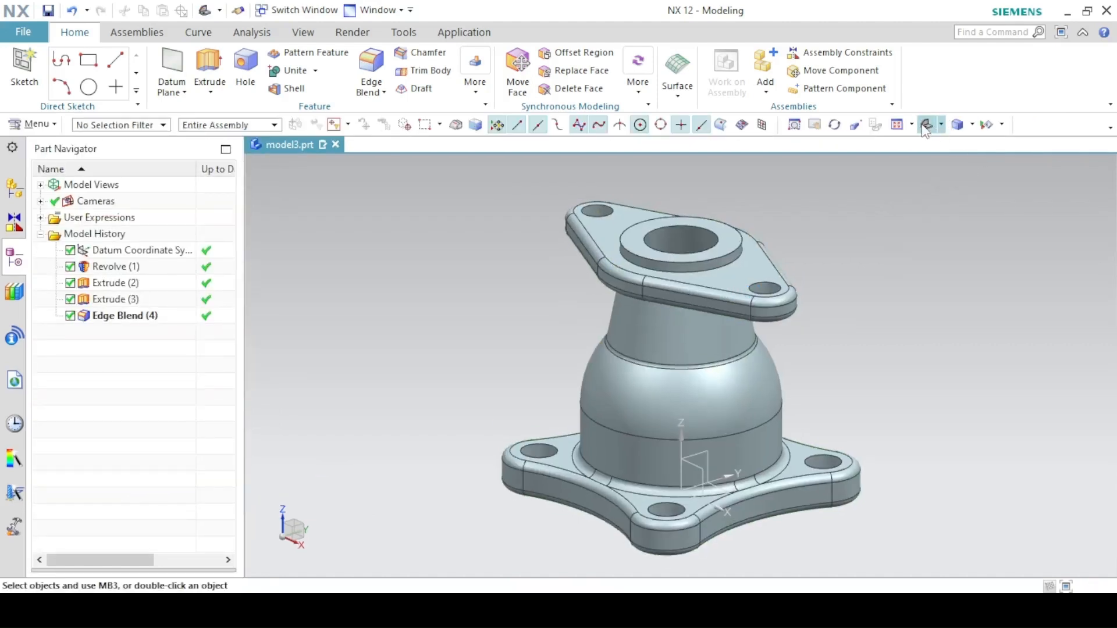
# - Switch the display to True Shading with a global material applied and floor reflection turned off
pyautogui.click(303, 32)
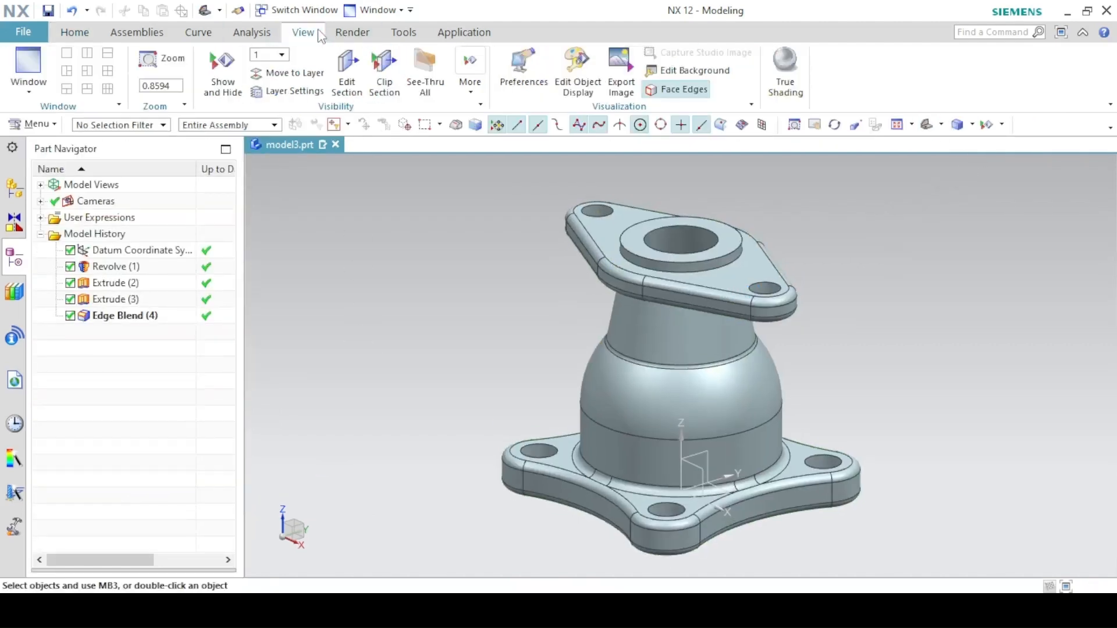
pyautogui.click(786, 73)
pyautogui.click(656, 73)
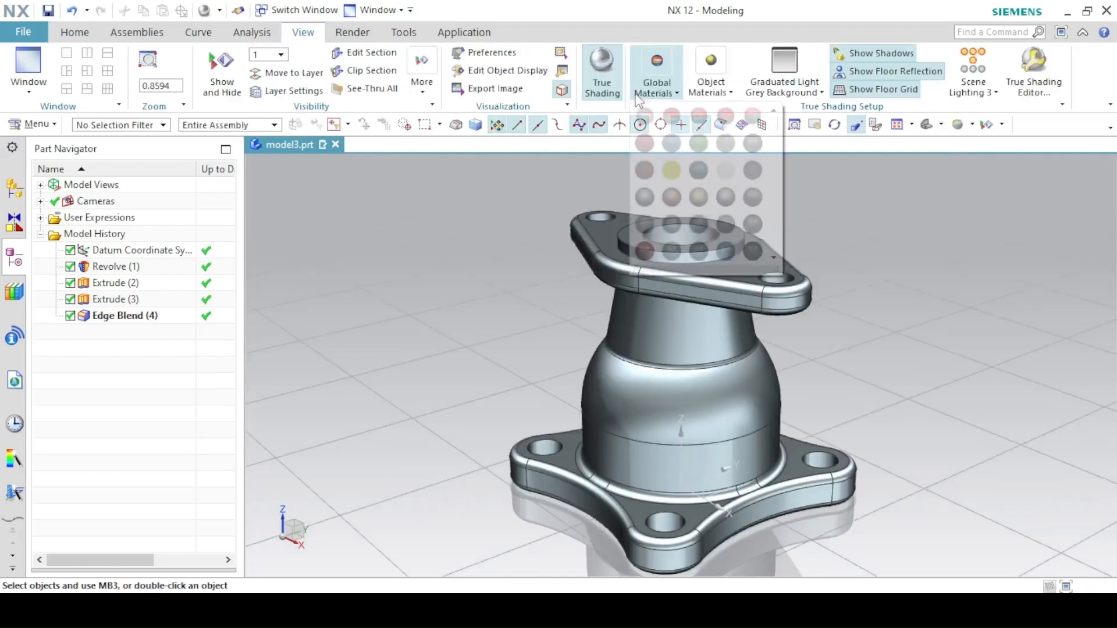
pyautogui.click(690, 110)
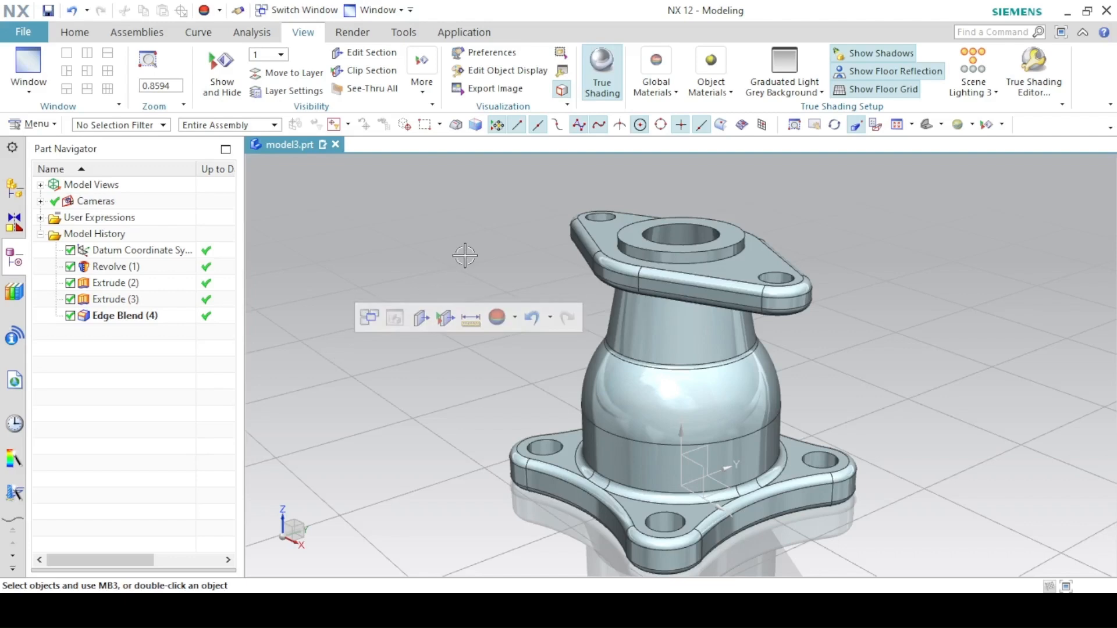
pyautogui.click(892, 72)
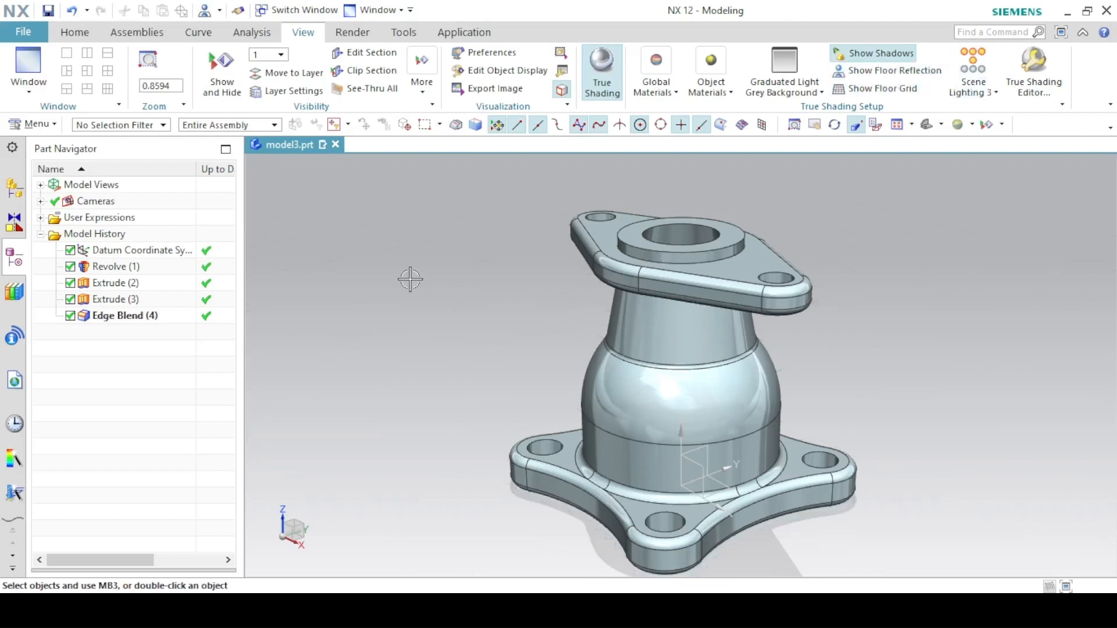
pyautogui.scroll(1, 454, 282)
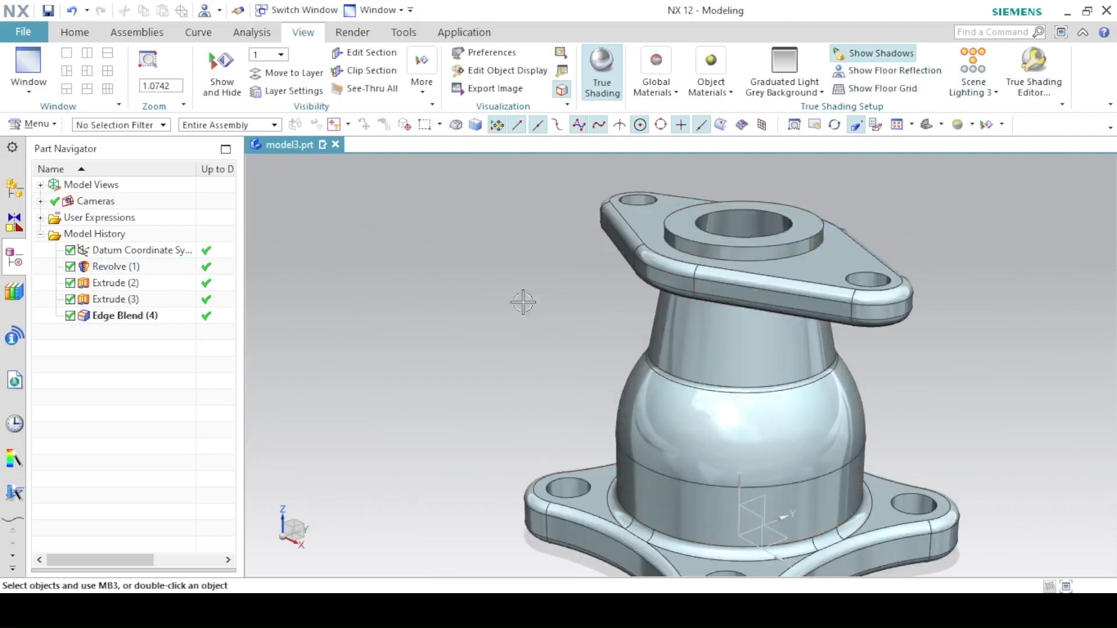
pyautogui.scroll(-1, 533, 280)
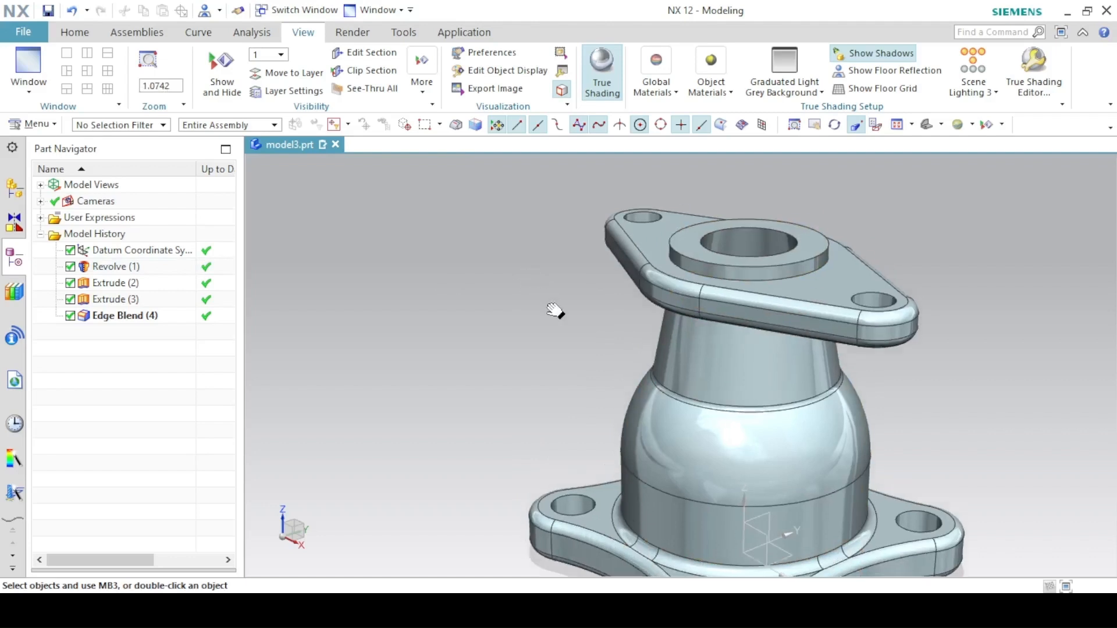
pyautogui.scroll(-1, 529, 284)
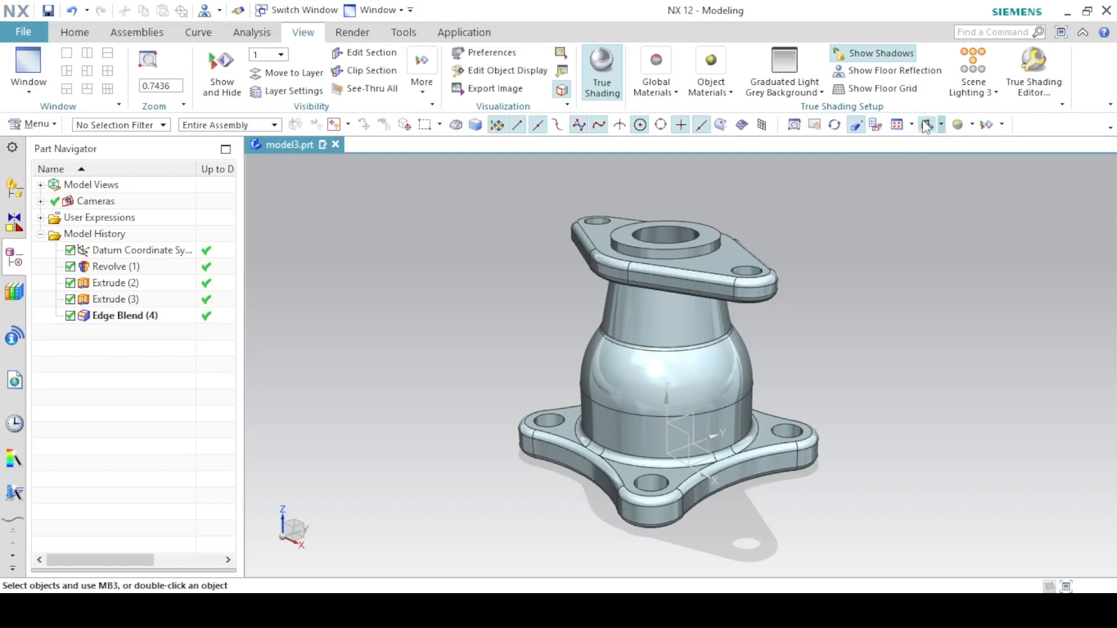
pyautogui.scroll(-1, 570, 268)
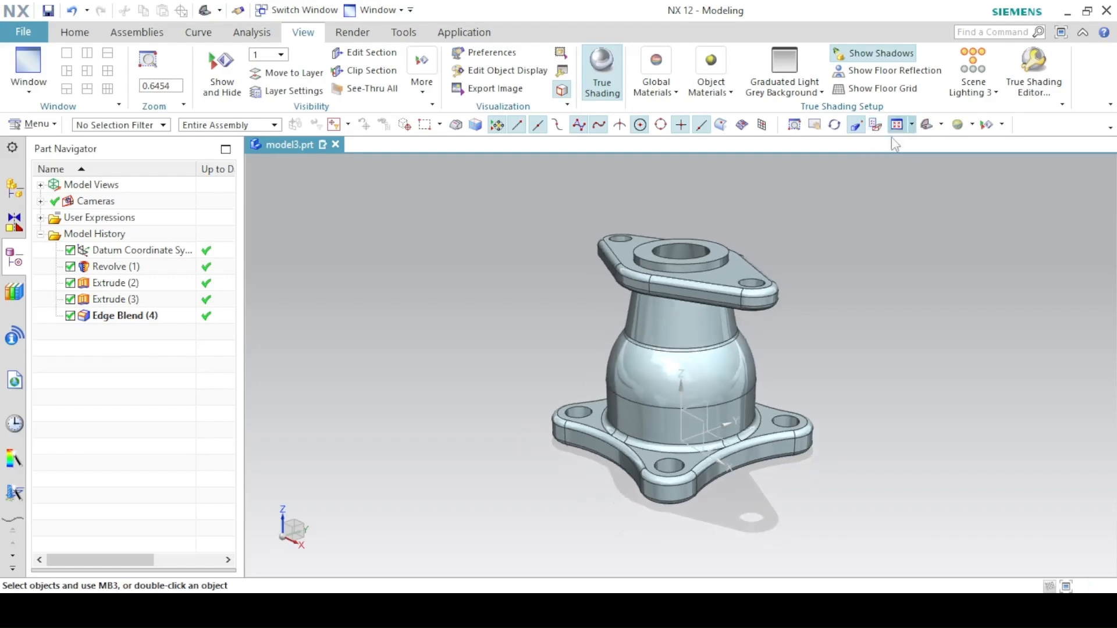
pyautogui.click(75, 33)
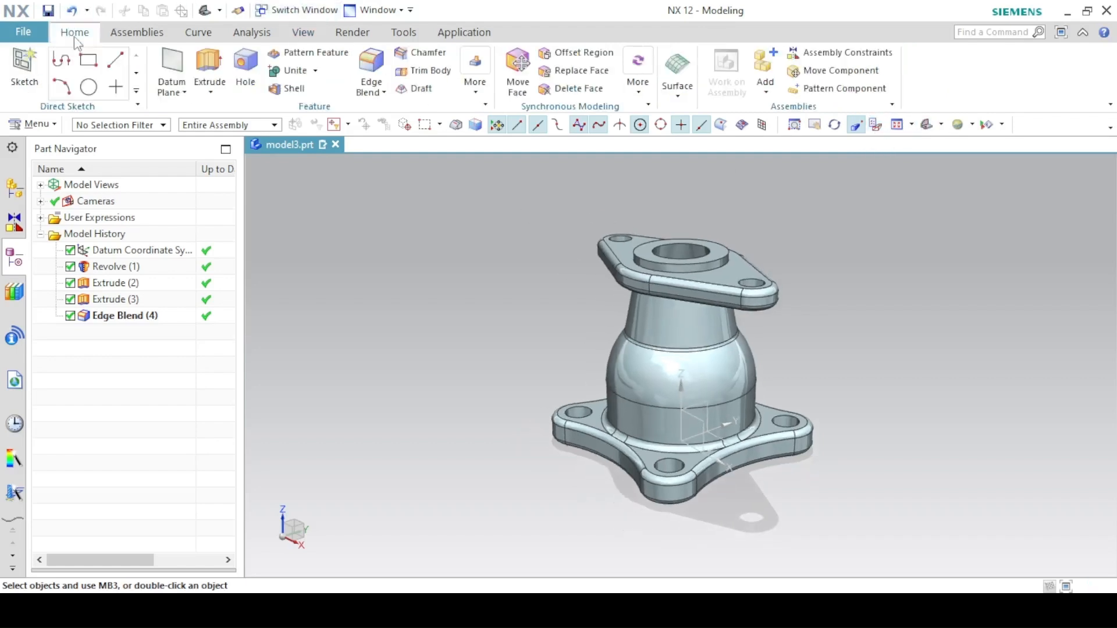